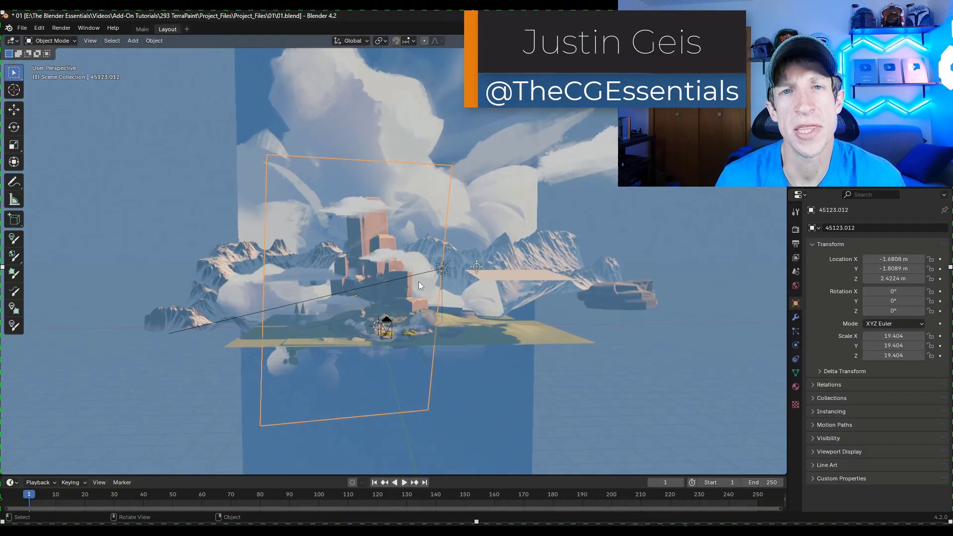
Examine the example castle scene up close, selecting its forest and grassland terrain assets.
{"action": "mouse_move", "coordinate": [418, 281]}
{"action": "middle_mouse_down"}
{"action": "mouse_move", "coordinate": [427, 278]}
{"action": "mouse_move", "coordinate": [319, 280]}
{"action": "mouse_move", "coordinate": [370, 276]}
{"action": "mouse_move", "coordinate": [368, 335]}
{"action": "mouse_move", "coordinate": [406, 352]}
{"action": "middle_mouse_up"}
{"action": "left_click", "coordinate": [405, 353]}
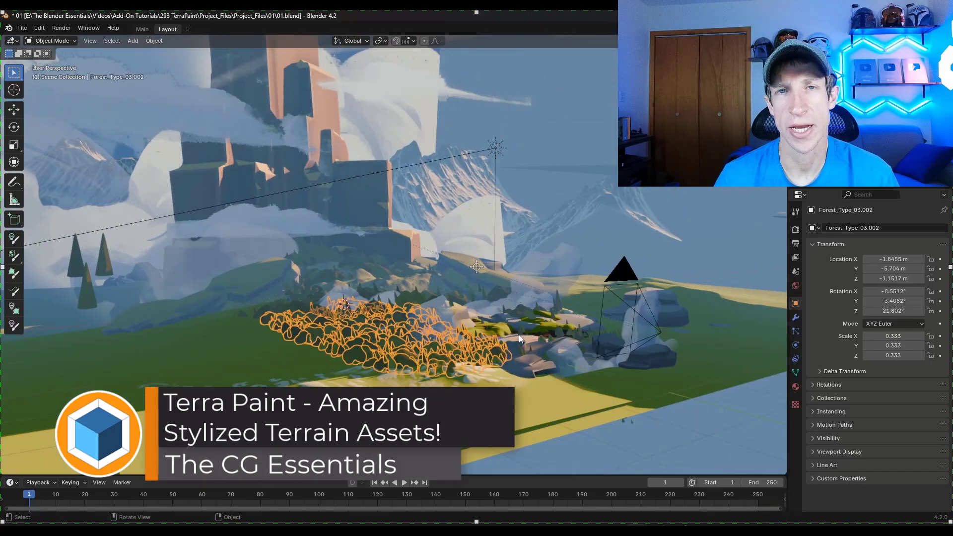
{"action": "left_click", "coordinate": [502, 331]}
{"action": "scroll", "coordinate": [497, 338], "scroll_direction": "up", "scroll_amount": 5}
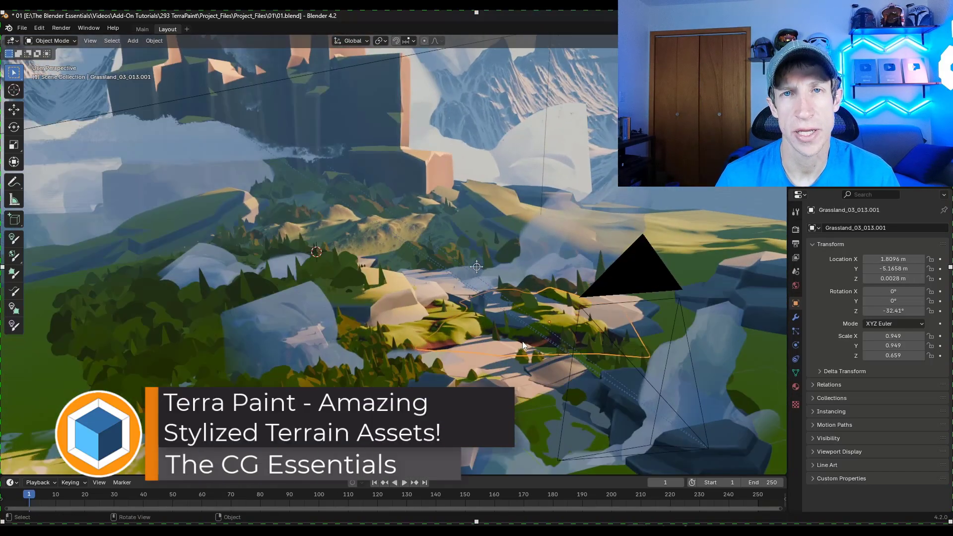
{"action": "middle_click_drag", "start_coordinate": [492, 340], "coordinate": [477, 323]}
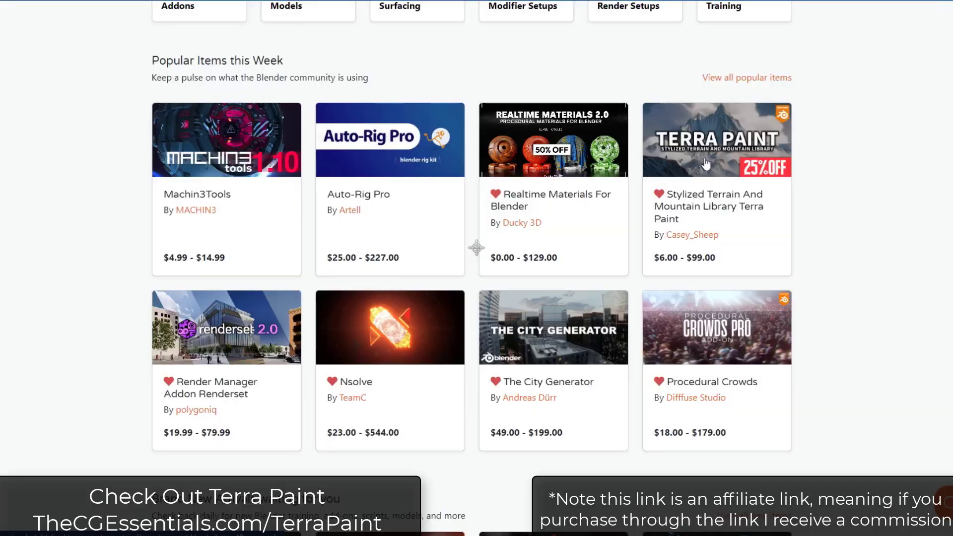
Open the Stylized Terrain And Mountain Library Terra Paint product page on Blender Market and browse its preview image gallery.
{"action": "scroll", "coordinate": [737, 177], "scroll_direction": "up", "scroll_amount": 1}
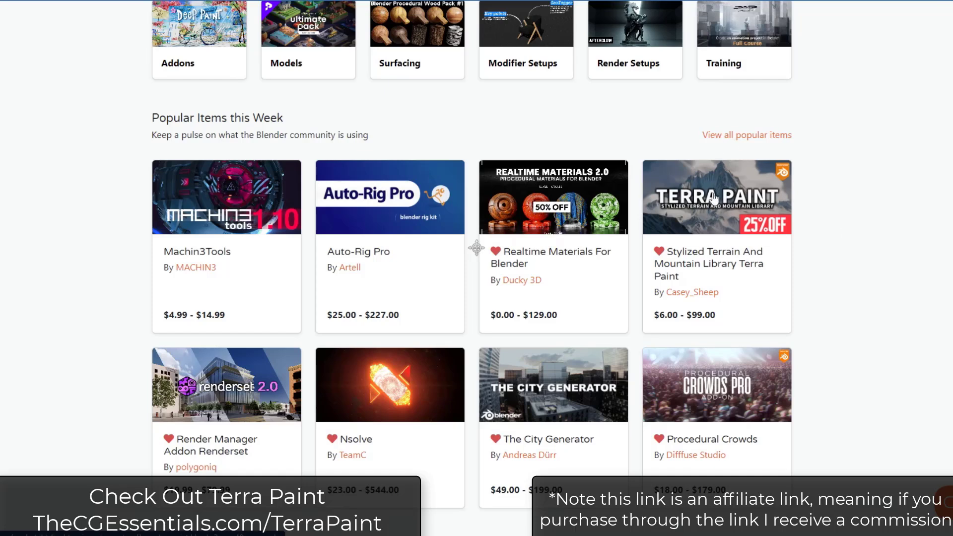
{"action": "left_click", "coordinate": [185, 3]}
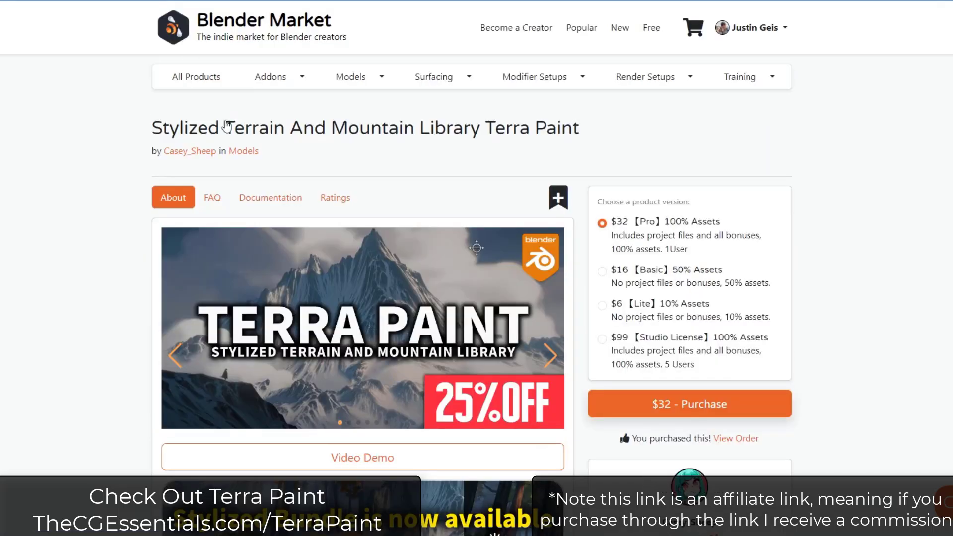
{"action": "scroll", "coordinate": [32, 204], "scroll_direction": "down", "scroll_amount": 1}
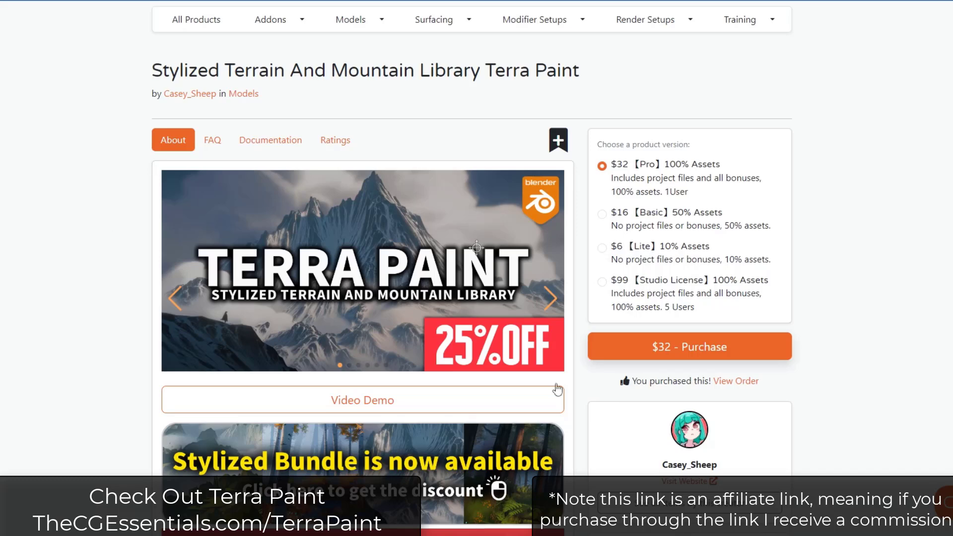
{"action": "scroll", "coordinate": [620, 397], "scroll_direction": "down", "scroll_amount": 2}
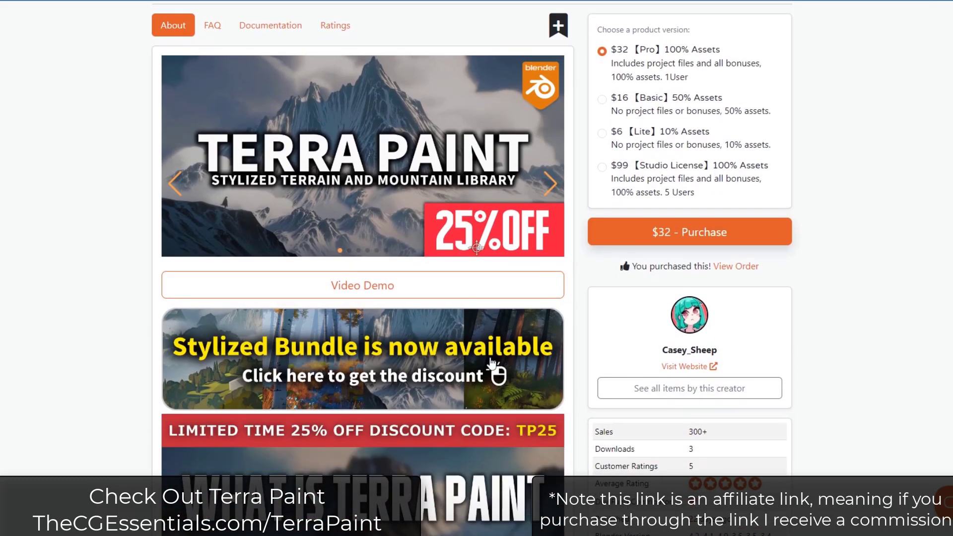
{"action": "scroll", "coordinate": [462, 347], "scroll_direction": "up", "scroll_amount": 1}
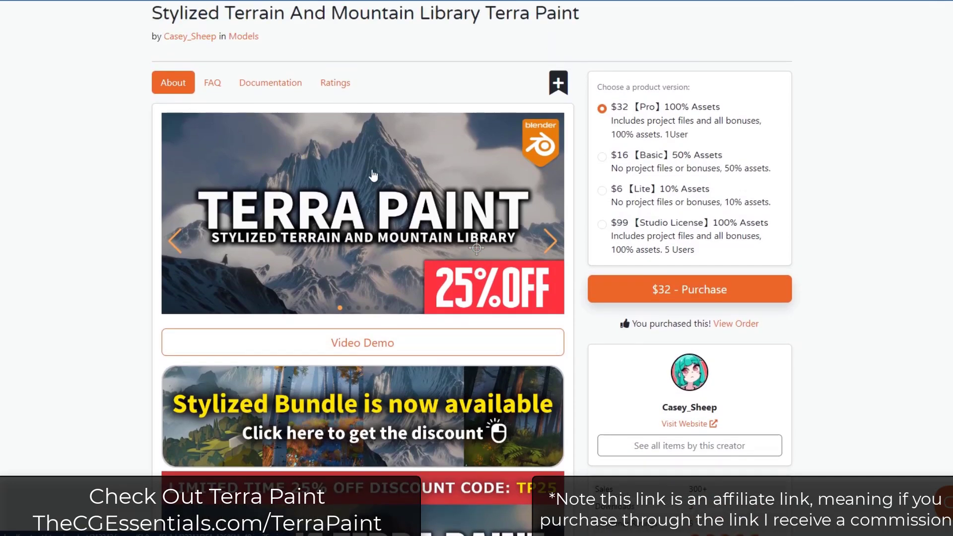
{"action": "left_click", "coordinate": [549, 241]}
{"action": "left_click", "coordinate": [555, 240]}
{"action": "left_click", "coordinate": [555, 240]}
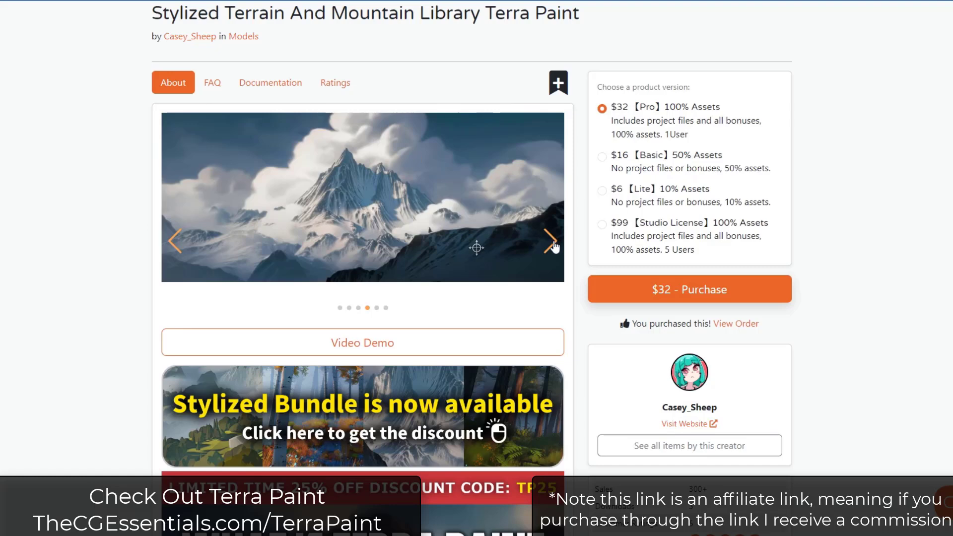
{"action": "left_click", "coordinate": [554, 246]}
{"action": "left_click", "coordinate": [554, 247]}
{"action": "left_click", "coordinate": [554, 247]}
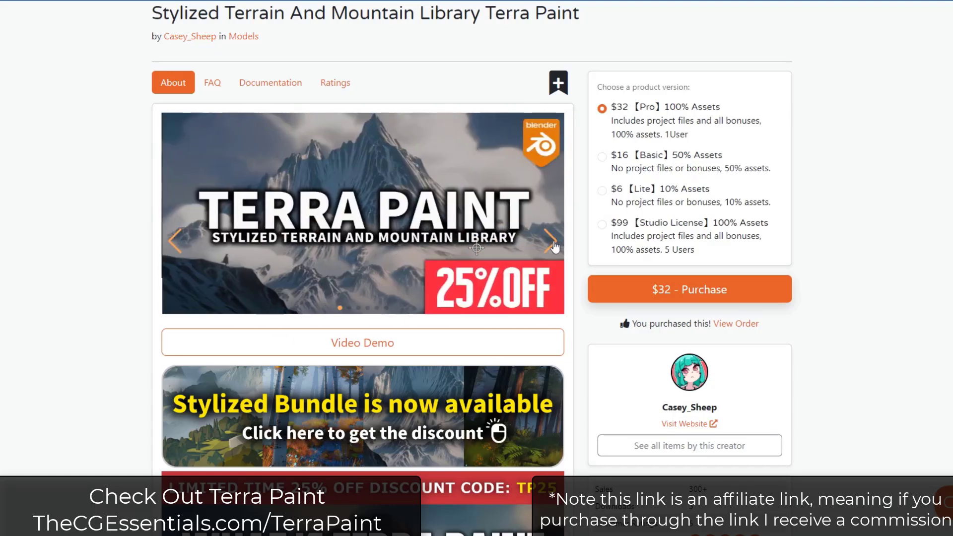
Read the Terra Paint description, covering what the library is, its terrain assets and its stylized rock library.
{"action": "scroll", "coordinate": [78, 188], "scroll_direction": "down", "scroll_amount": 10}
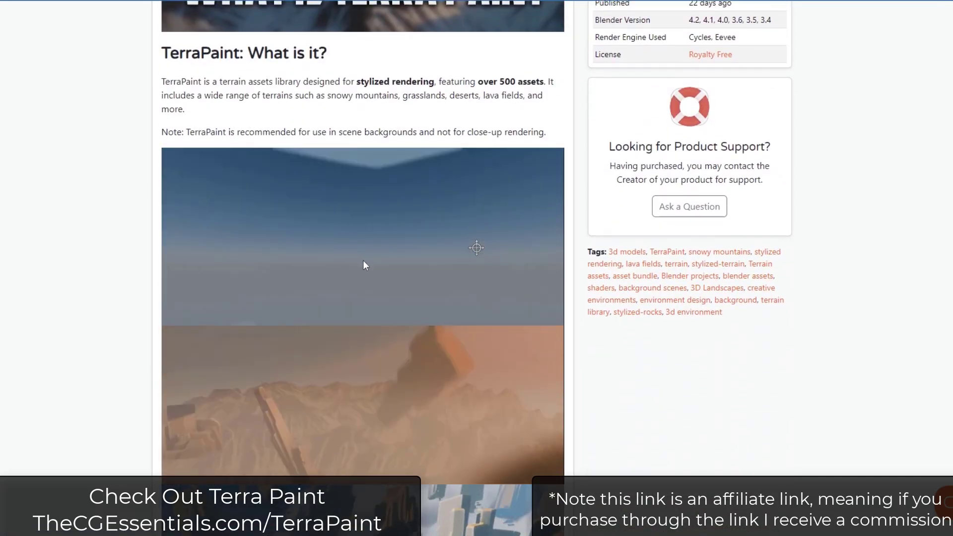
{"action": "scroll", "coordinate": [383, 311], "scroll_direction": "down", "scroll_amount": 2}
{"action": "scroll", "coordinate": [397, 322], "scroll_direction": "down", "scroll_amount": 4}
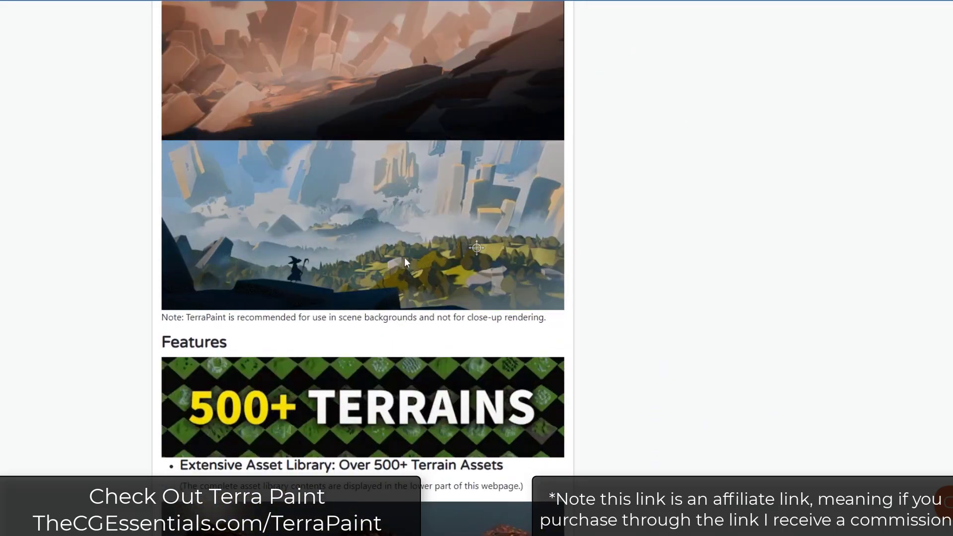
{"action": "scroll", "coordinate": [424, 254], "scroll_direction": "down", "scroll_amount": 6}
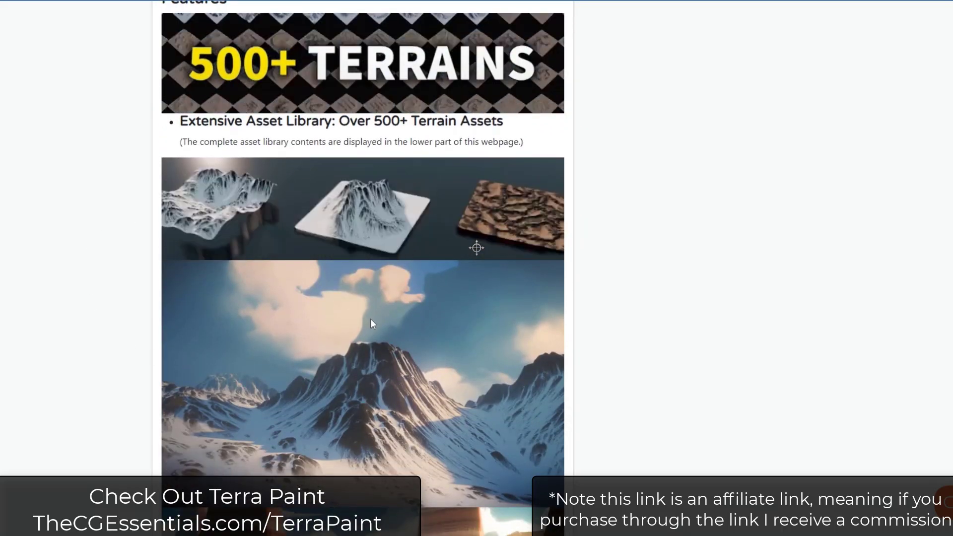
{"action": "scroll", "coordinate": [385, 321], "scroll_direction": "down", "scroll_amount": 1}
{"action": "scroll", "coordinate": [386, 322], "scroll_direction": "down", "scroll_amount": 9}
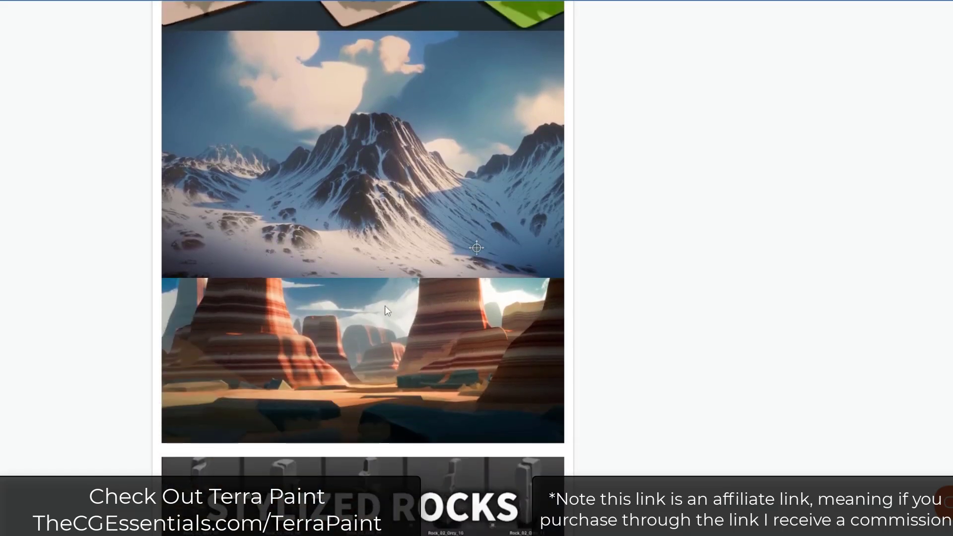
{"action": "scroll", "coordinate": [432, 316], "scroll_direction": "down", "scroll_amount": 10}
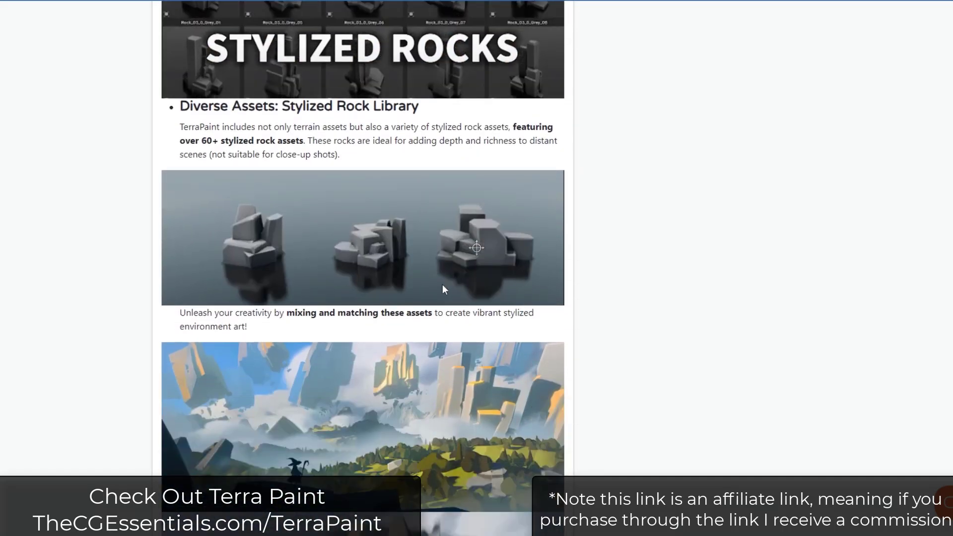
Review the product page's world-building and example project sections and its bonus content, including fog shaders, cloud PNGs and the forest generator.
{"action": "scroll", "coordinate": [388, 311], "scroll_direction": "down", "scroll_amount": 2}
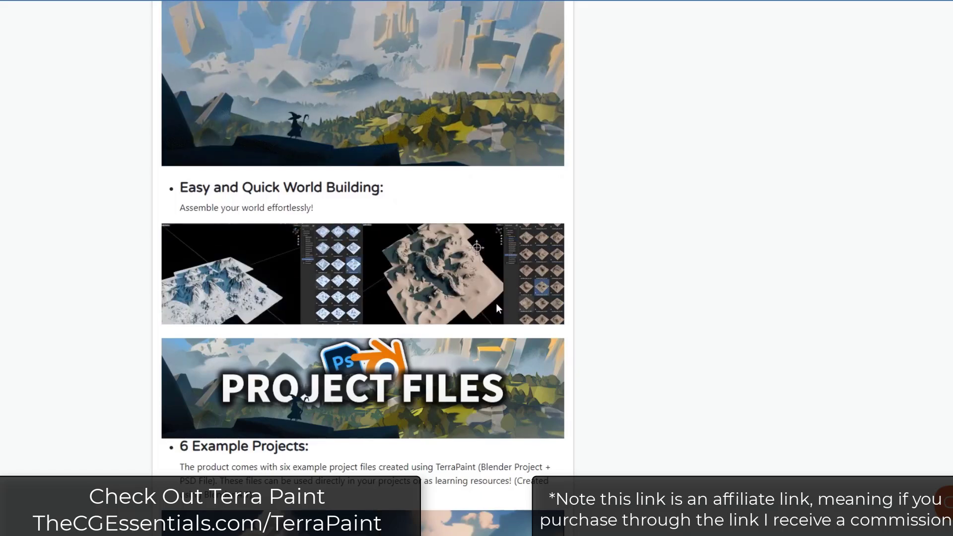
{"action": "scroll", "coordinate": [243, 306], "scroll_direction": "down", "scroll_amount": 1}
{"action": "scroll", "coordinate": [107, 307], "scroll_direction": "down", "scroll_amount": 8}
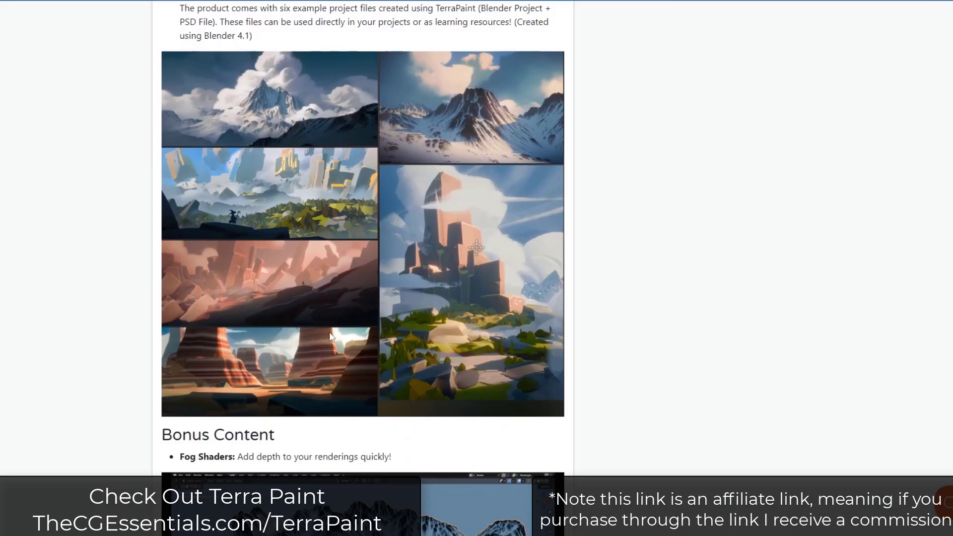
{"action": "scroll", "coordinate": [73, 262], "scroll_direction": "down", "scroll_amount": 6}
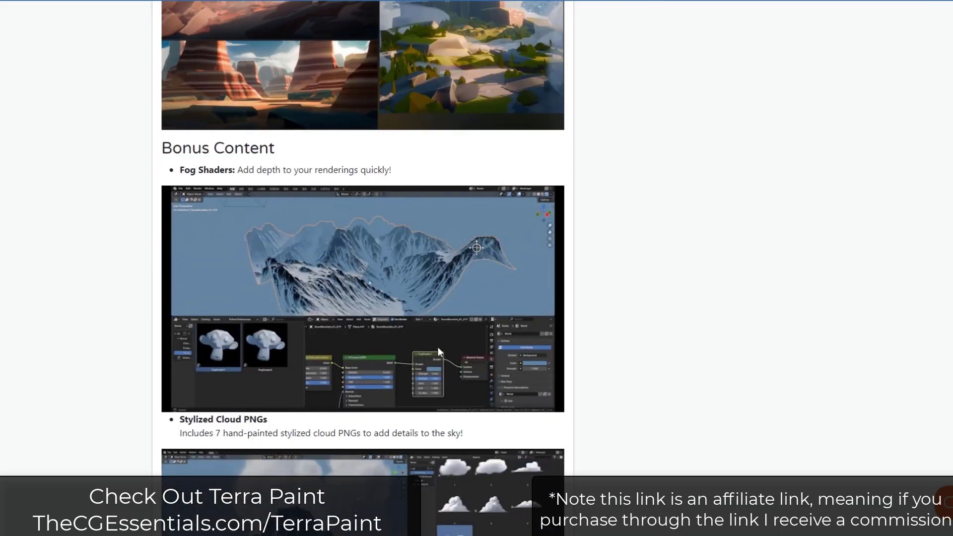
{"action": "scroll", "coordinate": [362, 268], "scroll_direction": "down", "scroll_amount": 2}
{"action": "scroll", "coordinate": [365, 310], "scroll_direction": "down", "scroll_amount": 6}
{"action": "scroll", "coordinate": [343, 325], "scroll_direction": "down", "scroll_amount": 1}
{"action": "scroll", "coordinate": [343, 322], "scroll_direction": "down", "scroll_amount": 3}
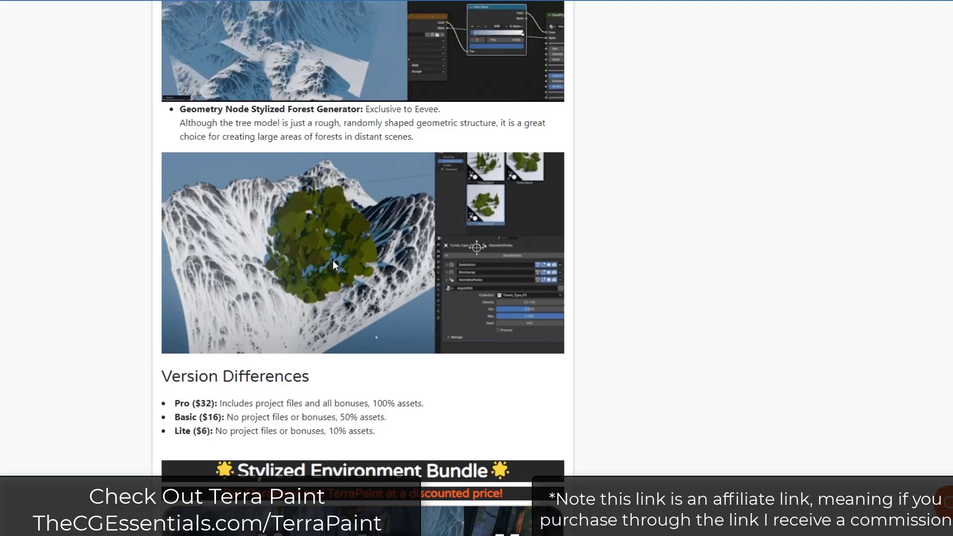
Return to the product version options and highlight the Pro version's 100% Assets text.
{"action": "scroll", "coordinate": [332, 260], "scroll_direction": "up", "scroll_amount": 10}
{"action": "scroll", "coordinate": [477, 247], "scroll_direction": "up", "scroll_amount": 15}
{"action": "scroll", "coordinate": [476, 247], "scroll_direction": "down", "scroll_amount": 2}
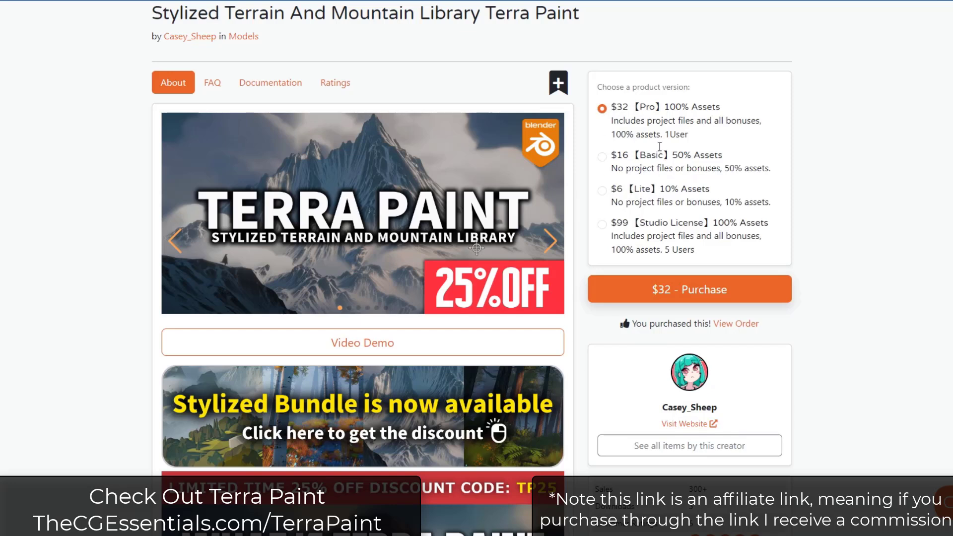
{"action": "left_click_drag", "start_coordinate": [666, 109], "coordinate": [724, 107]}
{"action": "left_click", "coordinate": [726, 109]}
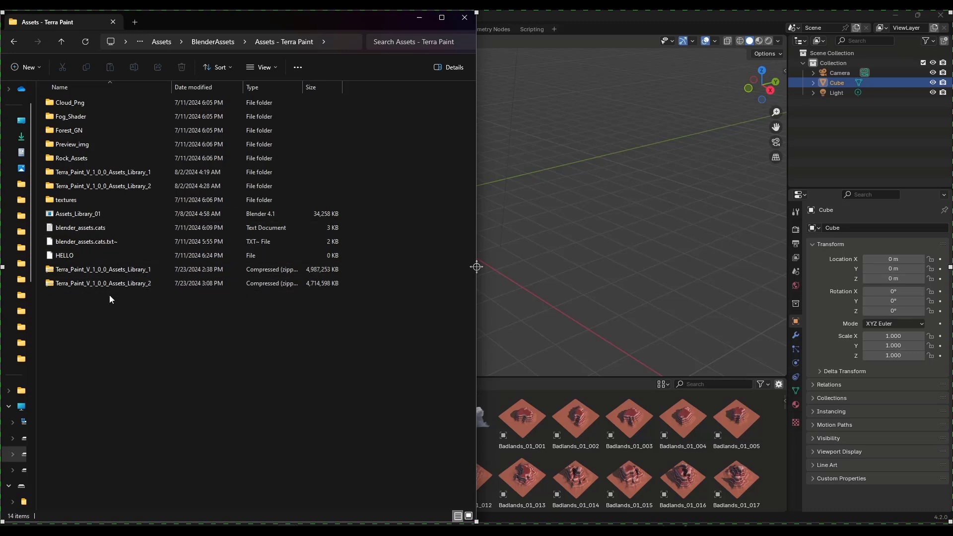
In File Explorer, inspect the contents of the zipped Terra_Paint_V_1_0_0_Assets_Library_1 archive, and return to the Assets - Terra Paint folder.
{"action": "double_click", "coordinate": [126, 269]}
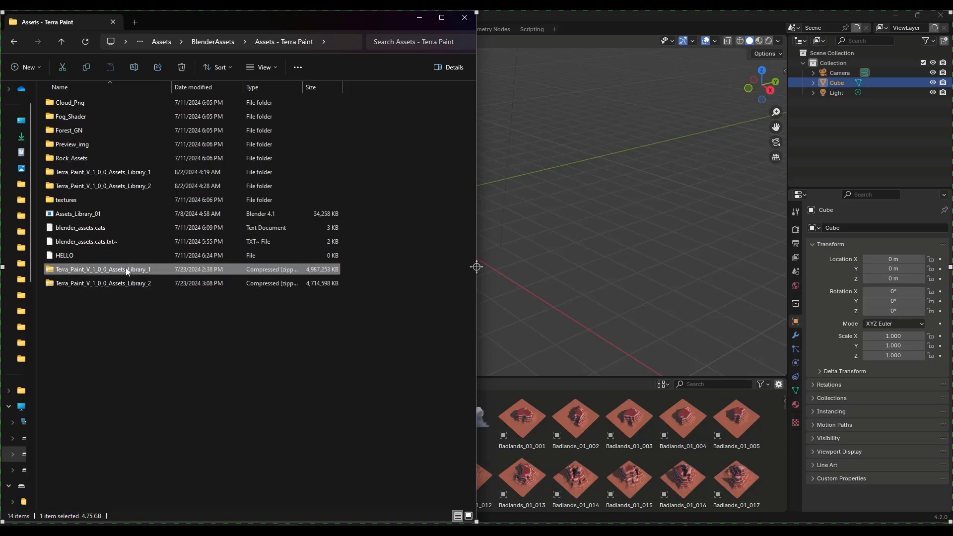
{"action": "double_click", "coordinate": [123, 103]}
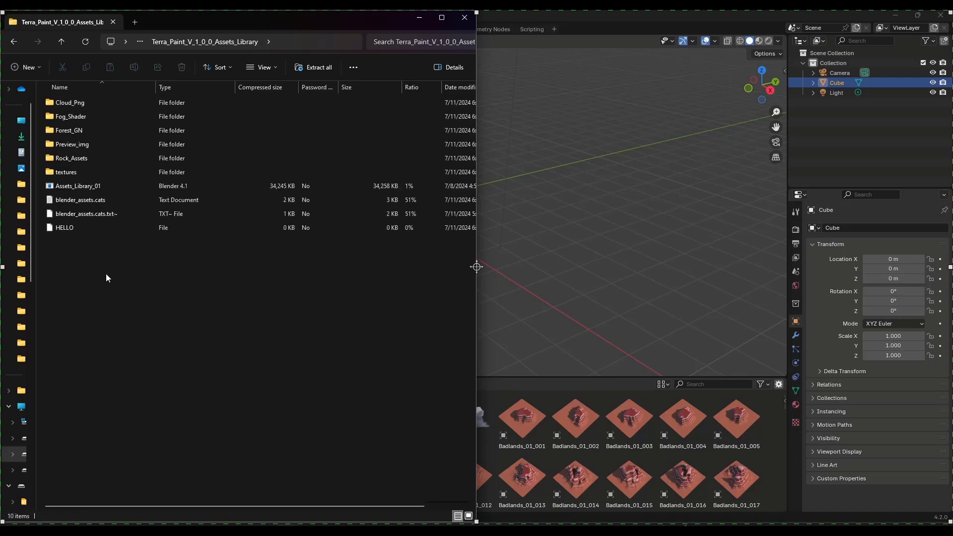
{"action": "left_click", "coordinate": [63, 42]}
{"action": "left_click", "coordinate": [64, 42]}
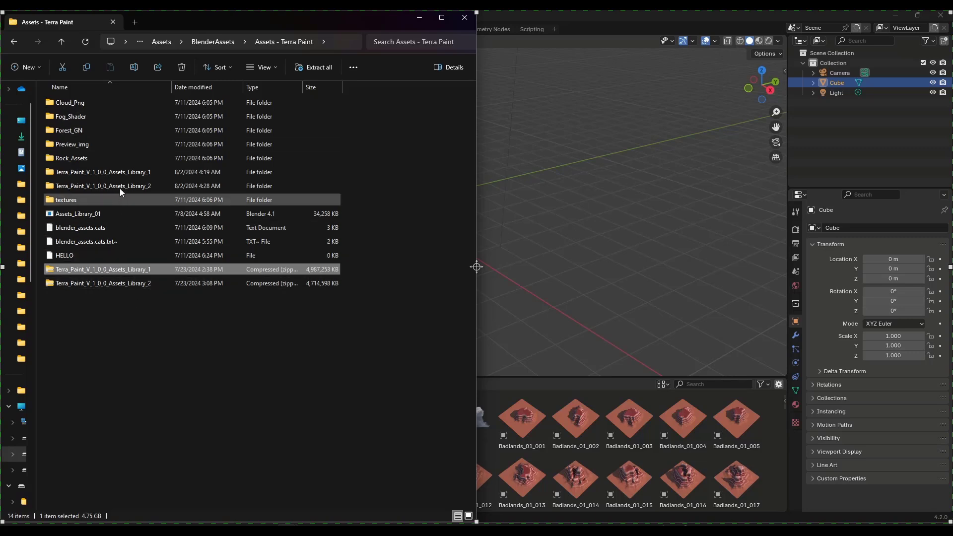
Delete the unzipped folders Terra_Paint_V_1_0_0_Assets_Library_1 and Terra_Paint_V_1_0_0_Assets_Library_2 from the Assets - Terra Paint folder.
{"action": "left_click", "coordinate": [123, 174]}
{"action": "key", "text": "Delete"}
{"action": "left_click", "coordinate": [123, 176]}
{"action": "key", "text": "Delete"}
Inspect the contents of the zipped Terra_Paint_V_1_0_0_Assets_Library_2 archive, and return to Blender.
{"action": "double_click", "coordinate": [98, 254]}
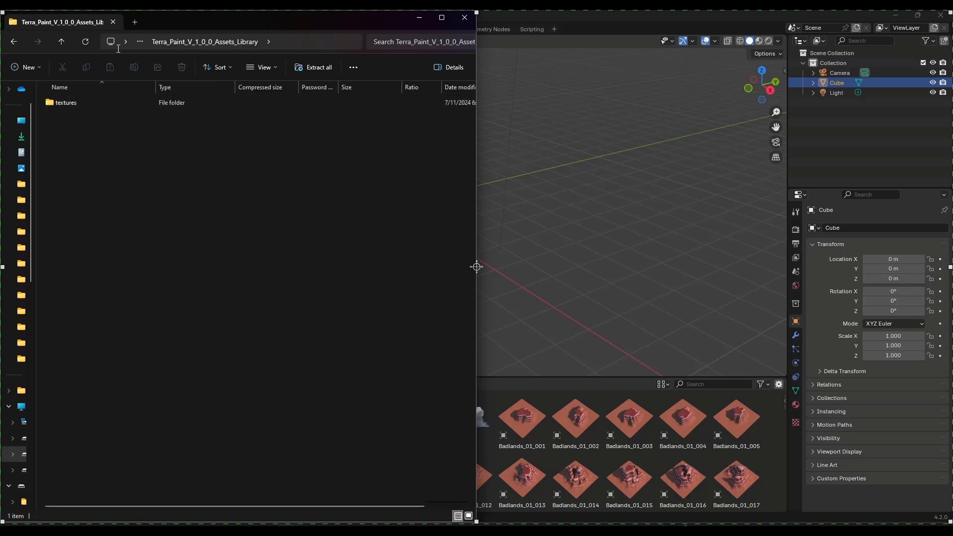
{"action": "left_click", "coordinate": [66, 40]}
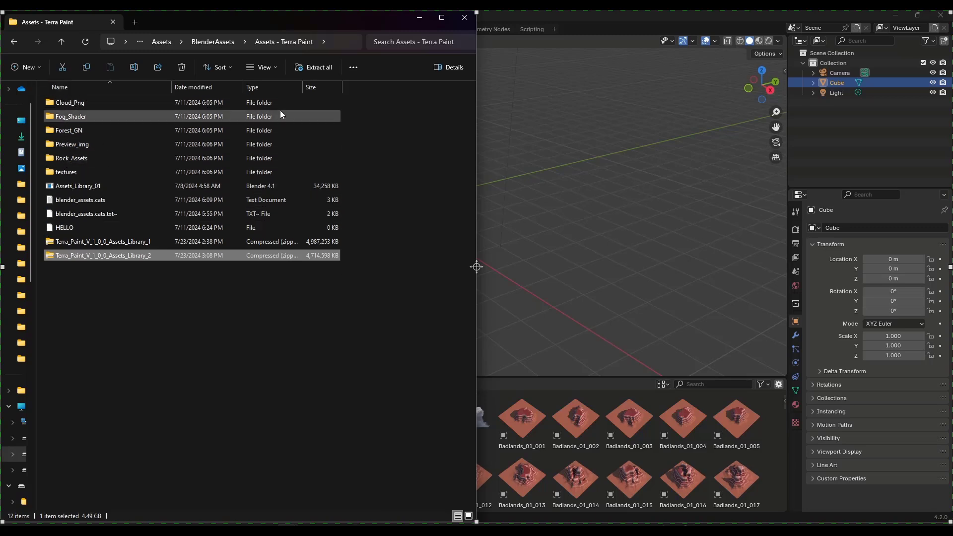
{"action": "left_click", "coordinate": [419, 18]}
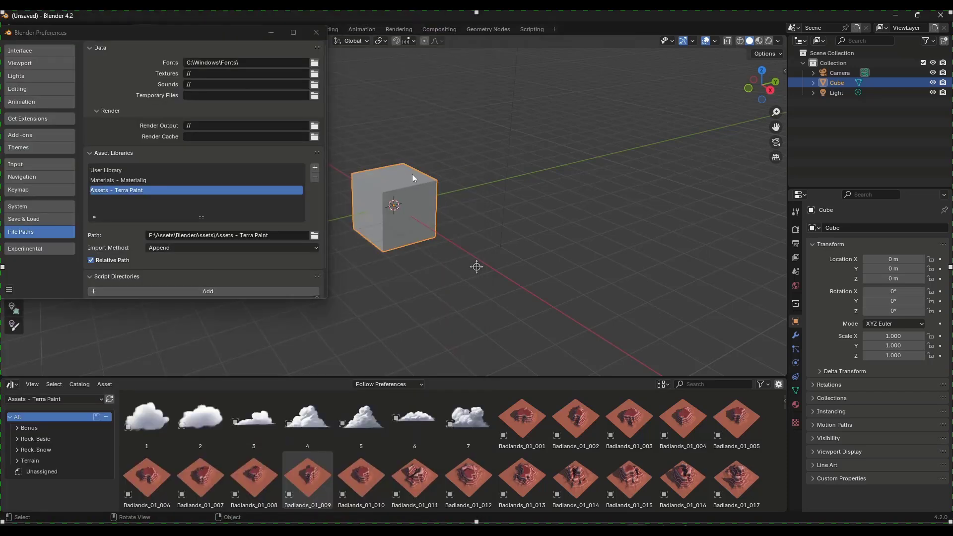
Review the Assets - Terra Paint library's path and import method in the File Paths preferences, and close the preferences.
{"action": "left_click", "coordinate": [316, 32]}
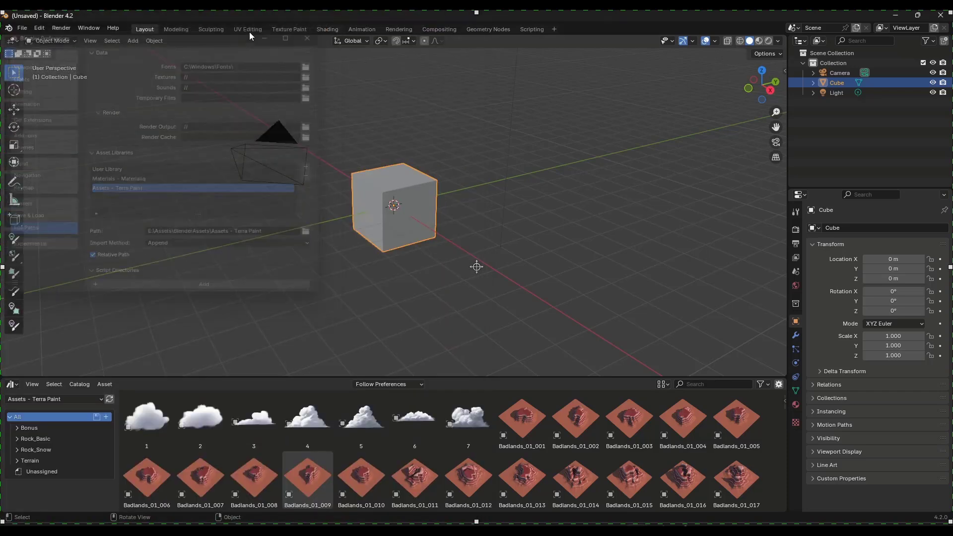
{"action": "left_click", "coordinate": [39, 28]}
{"action": "left_click", "coordinate": [57, 166]}
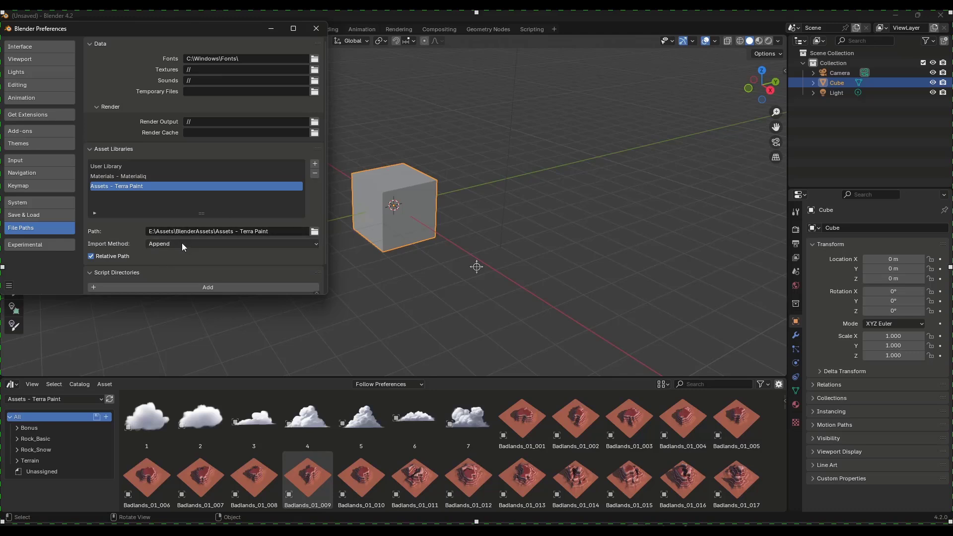
{"action": "left_click", "coordinate": [182, 243]}
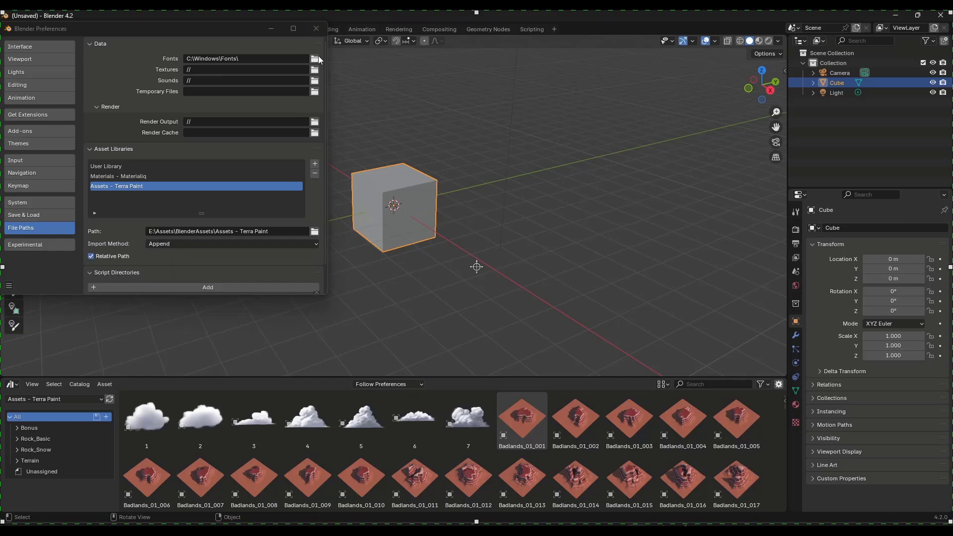
{"action": "left_click", "coordinate": [317, 28]}
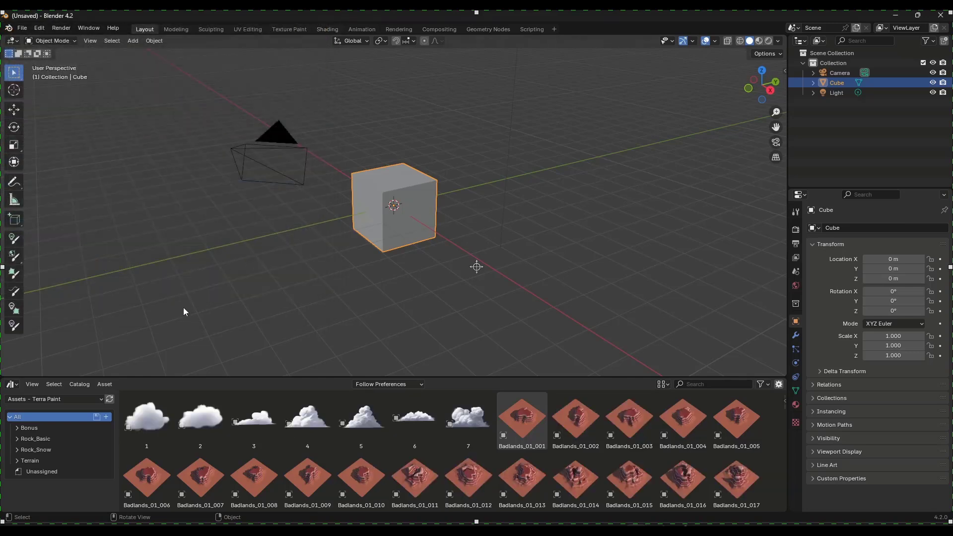
Enlarge the area below the viewport, make it an Asset Browser and choose the Assets - Terra Paint library.
{"action": "left_click_drag", "start_coordinate": [169, 378], "coordinate": [169, 269]}
{"action": "left_click", "coordinate": [13, 275]}
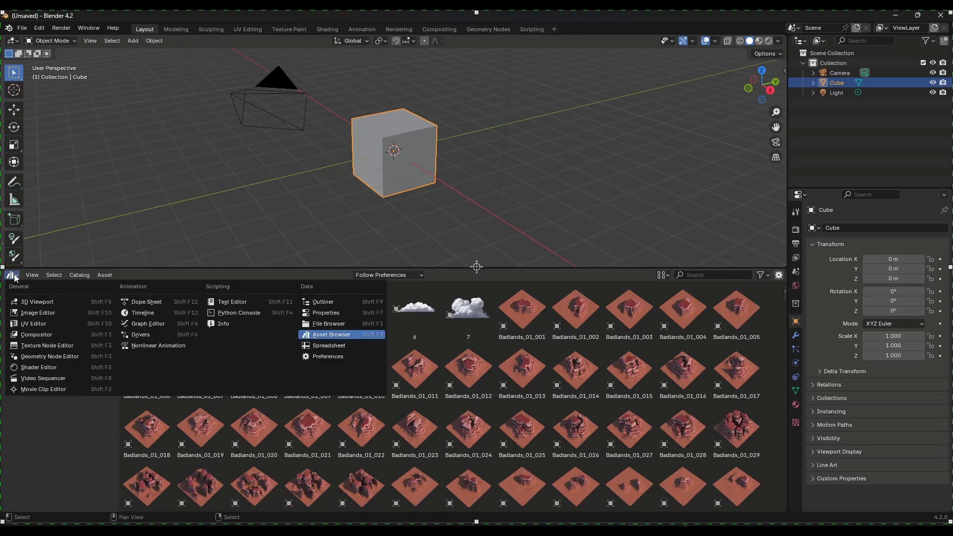
{"action": "left_click", "coordinate": [315, 335]}
{"action": "left_click", "coordinate": [75, 289]}
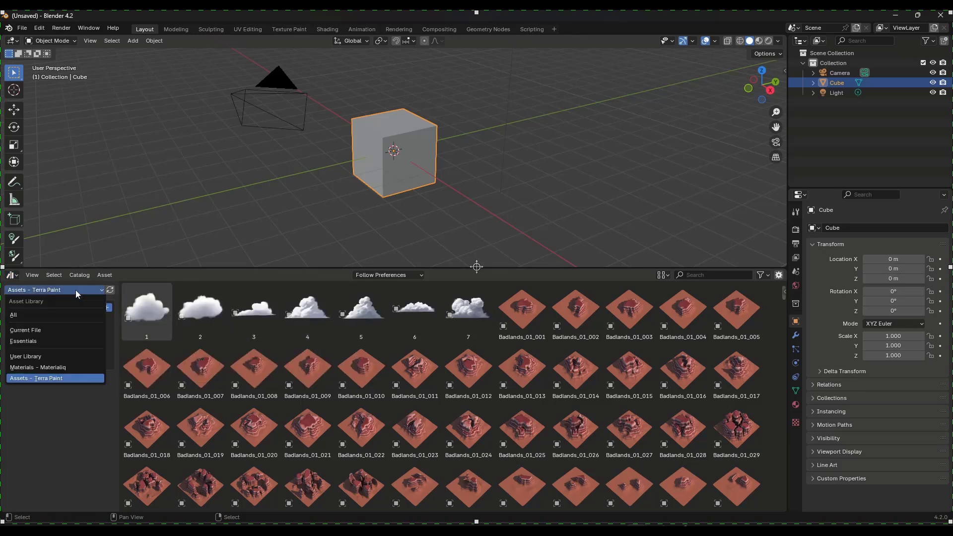
{"action": "left_click", "coordinate": [44, 379]}
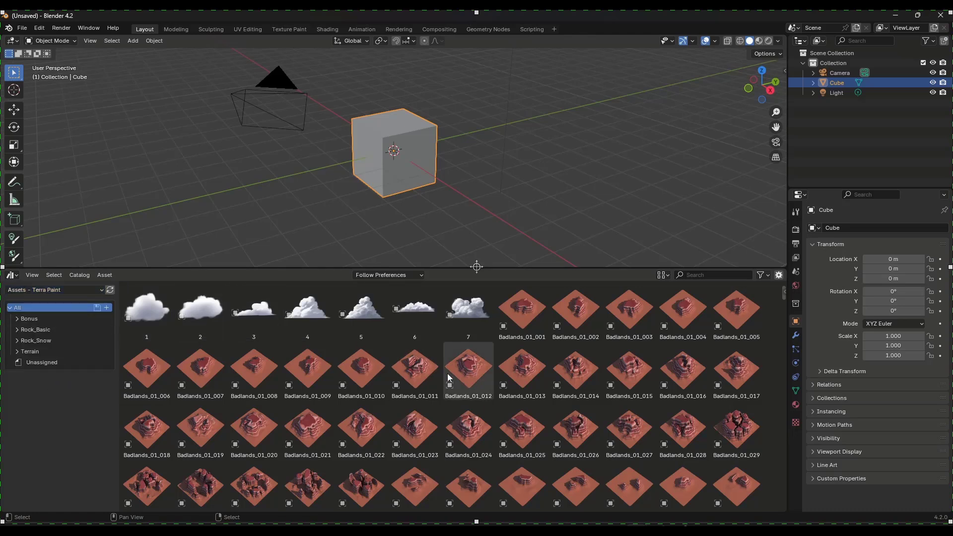
Browse the library's assets, expanding the Terrain catalog and checking its Desert, GrassMountain, Grassland_01, Grassland_03 and Lava_01 catalogs.
{"action": "scroll", "coordinate": [457, 367], "scroll_direction": "down", "scroll_amount": 3}
{"action": "scroll", "coordinate": [461, 359], "scroll_direction": "down", "scroll_amount": 9}
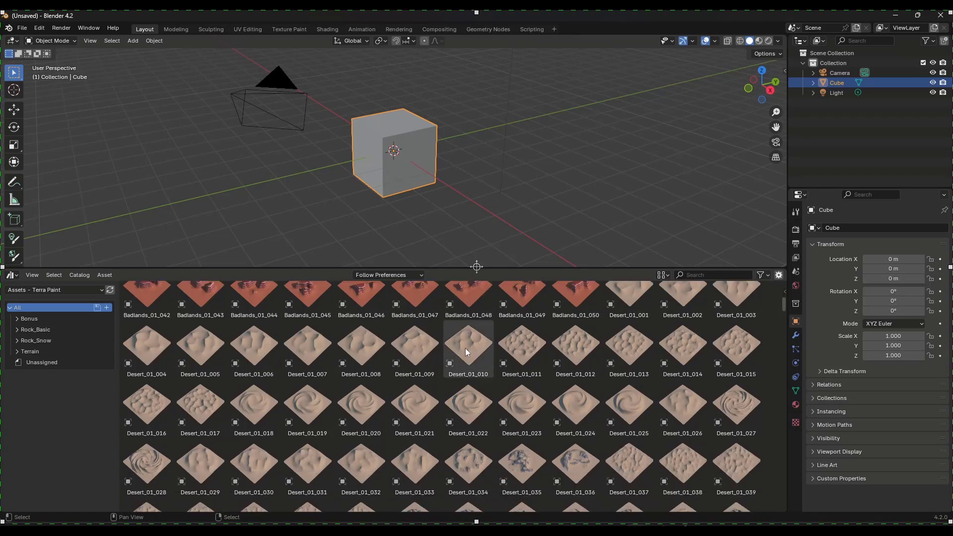
{"action": "left_click", "coordinate": [17, 352]}
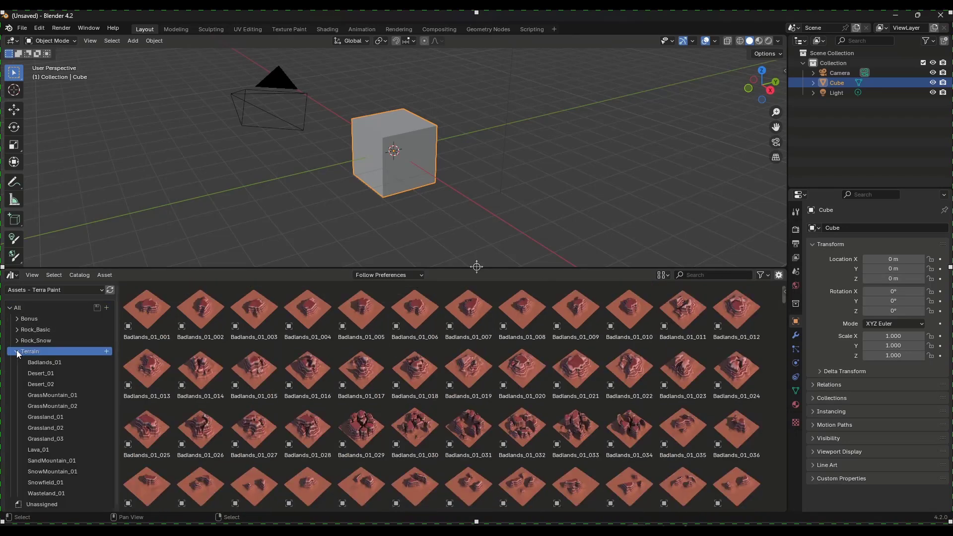
{"action": "left_click", "coordinate": [38, 371]}
{"action": "left_click", "coordinate": [42, 383]}
{"action": "left_click", "coordinate": [45, 394]}
{"action": "left_click", "coordinate": [48, 416]}
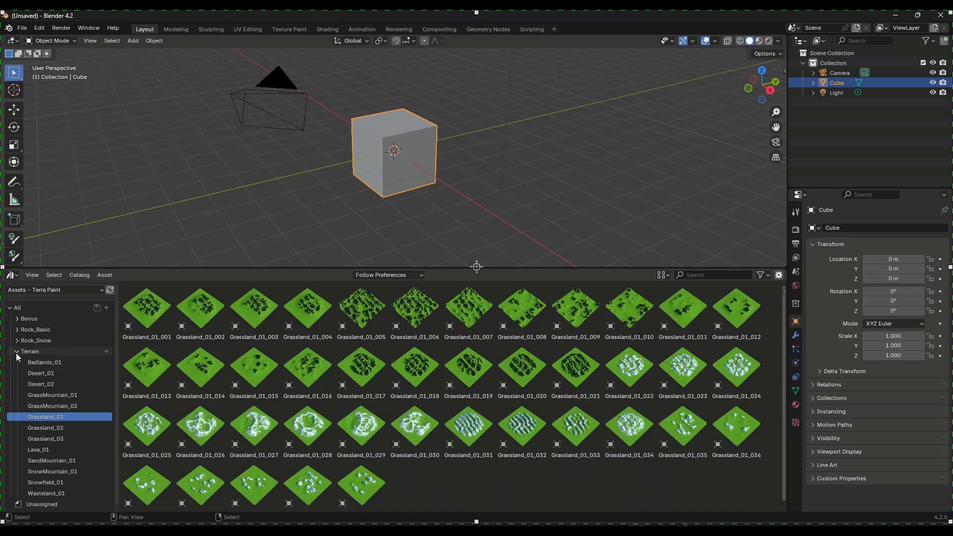
{"action": "left_click", "coordinate": [46, 436]}
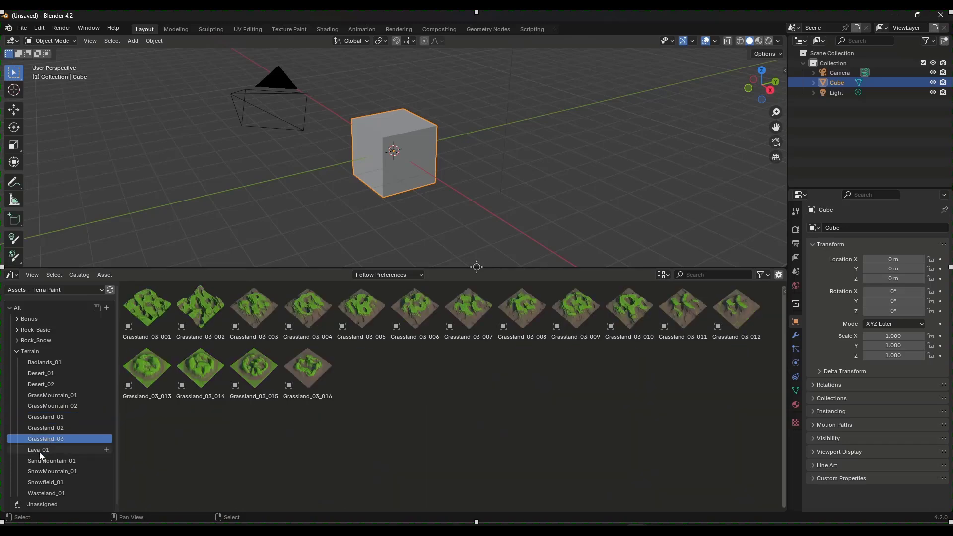
{"action": "left_click", "coordinate": [40, 451]}
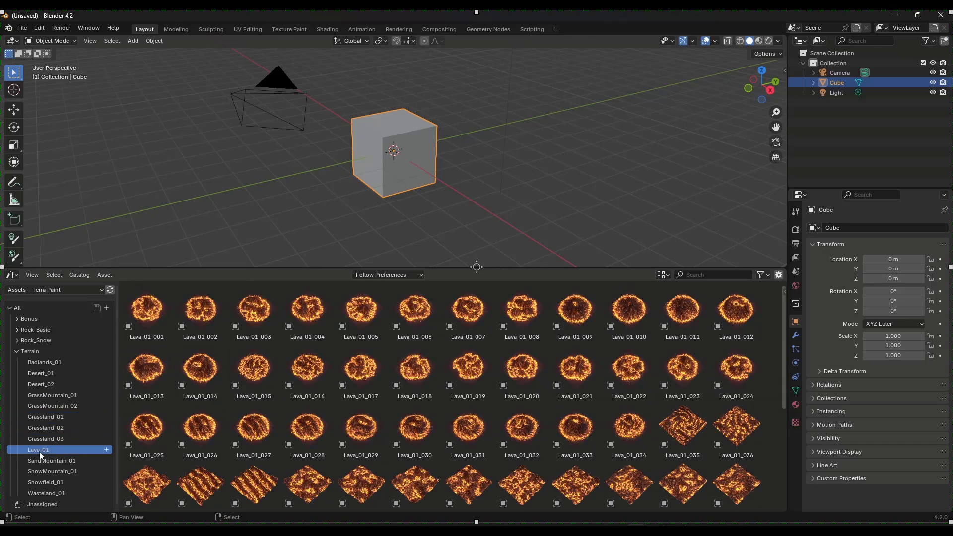
Place the Lava_01_002 terrain in the scene beside the default cube and delete the cube.
{"action": "left_click_drag", "start_coordinate": [200, 310], "coordinate": [487, 153]}
{"action": "left_click", "coordinate": [405, 145]}
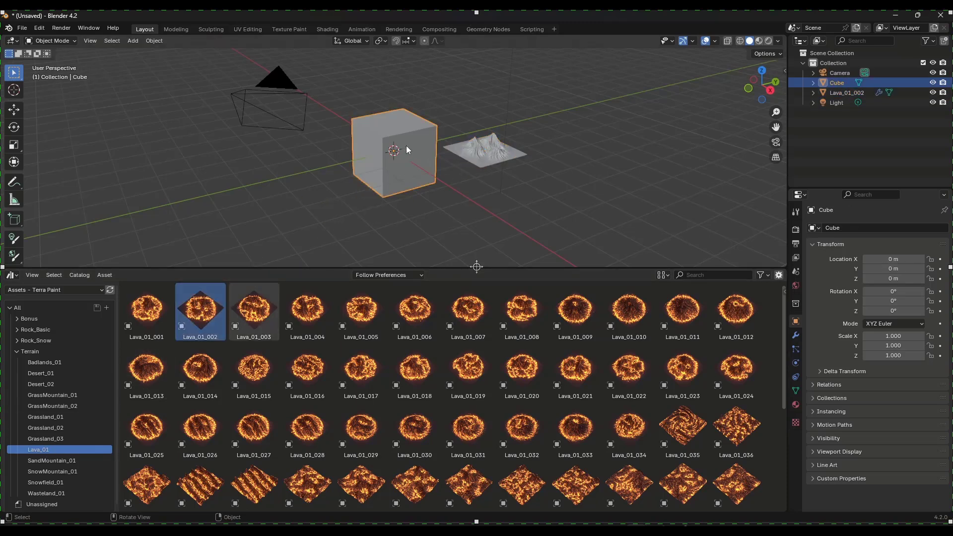
{"action": "key", "text": "Delete"}
{"action": "scroll", "coordinate": [491, 141], "scroll_direction": "up", "scroll_amount": 6}
{"action": "middle_click_drag", "start_coordinate": [489, 145], "coordinate": [489, 138]}
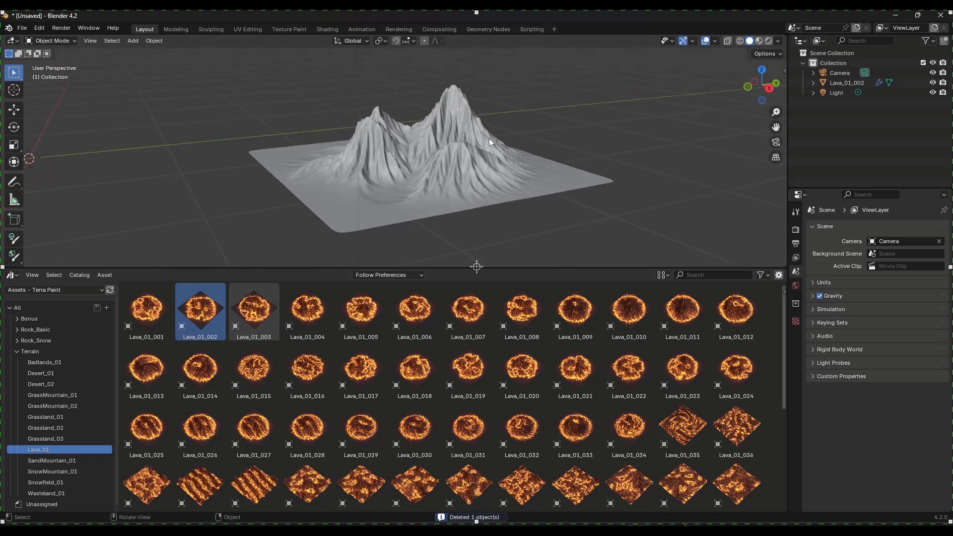
Switch the viewport shading to Material Preview and examine the lava terrain's surface up close and from several angles.
{"action": "left_click", "coordinate": [759, 40]}
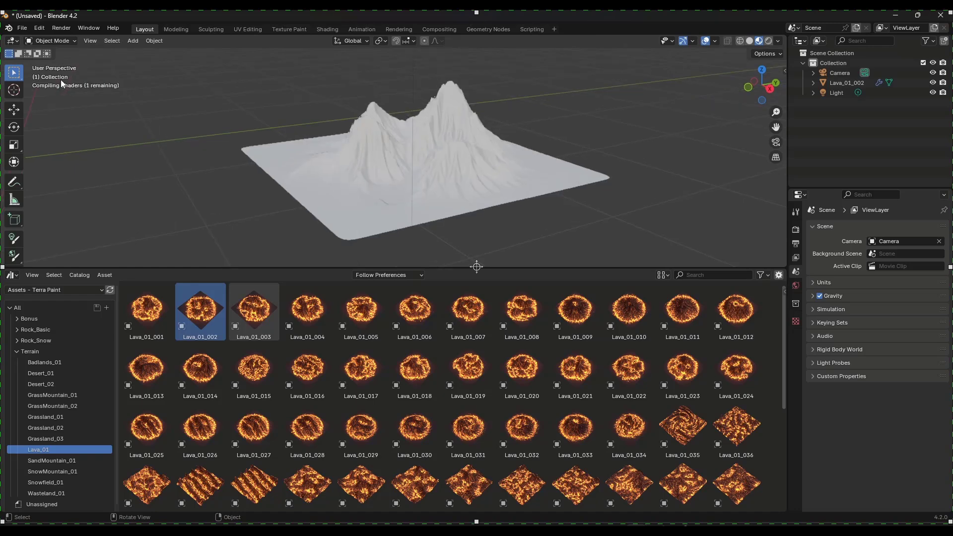
{"action": "mouse_move", "coordinate": [410, 182]}
{"action": "middle_mouse_down"}
{"action": "mouse_move", "coordinate": [473, 176]}
{"action": "mouse_move", "coordinate": [424, 180]}
{"action": "mouse_move", "coordinate": [421, 154]}
{"action": "mouse_move", "coordinate": [467, 145]}
{"action": "mouse_move", "coordinate": [422, 181]}
{"action": "middle_mouse_up"}
{"action": "scroll", "coordinate": [412, 210], "scroll_direction": "up", "scroll_amount": 5}
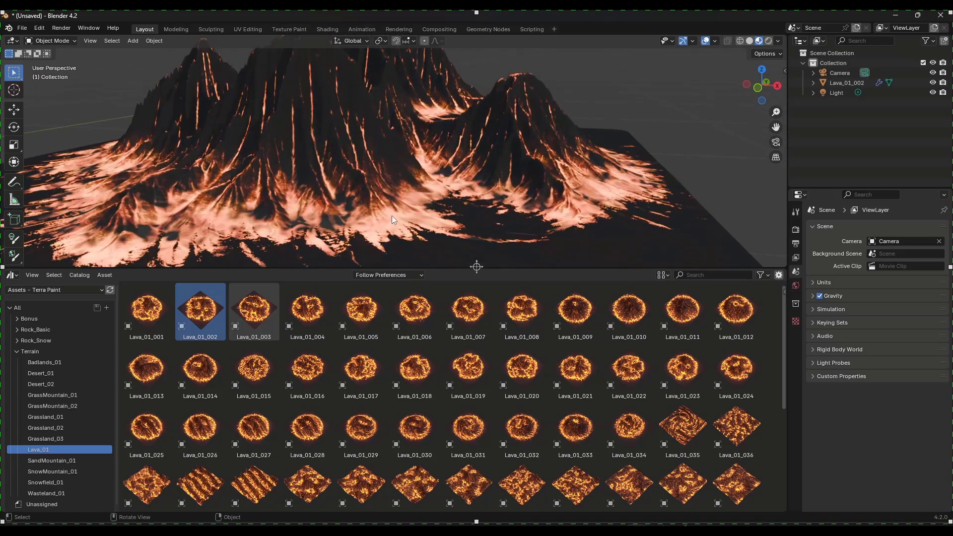
{"action": "scroll", "coordinate": [391, 220], "scroll_direction": "down", "scroll_amount": 6}
{"action": "middle_click_drag", "start_coordinate": [495, 176], "coordinate": [371, 181]}
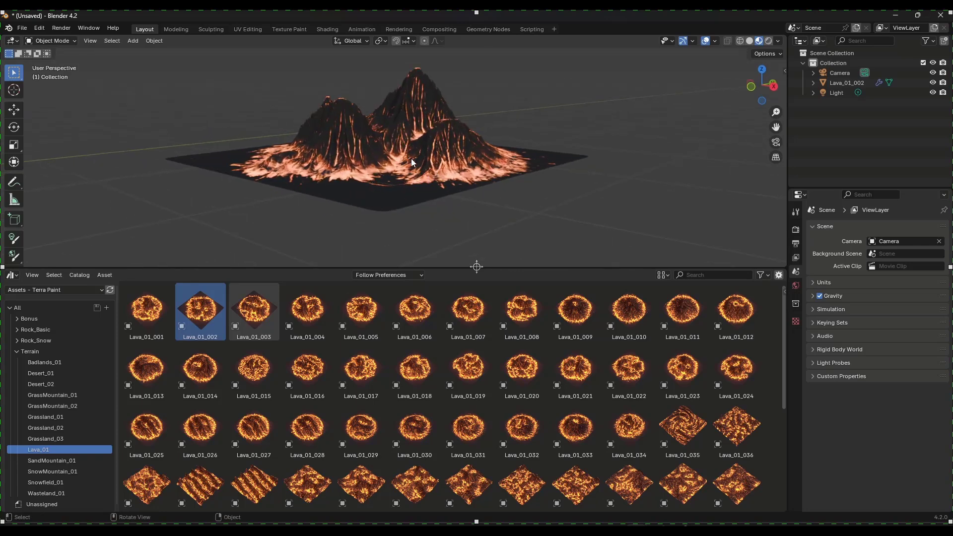
{"action": "scroll", "coordinate": [408, 158], "scroll_direction": "up", "scroll_amount": 8}
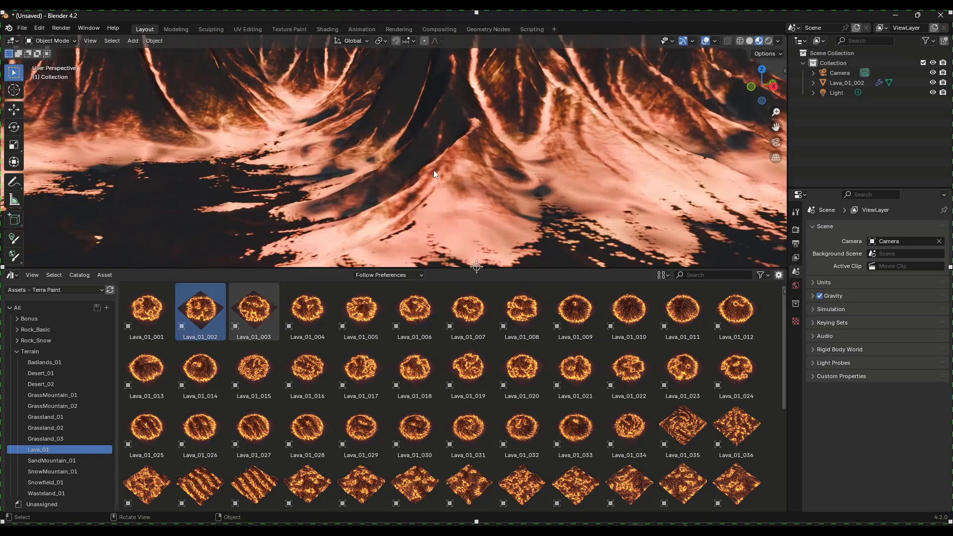
{"action": "scroll", "coordinate": [431, 168], "scroll_direction": "up", "scroll_amount": 3}
{"action": "scroll", "coordinate": [431, 166], "scroll_direction": "up", "scroll_amount": 3}
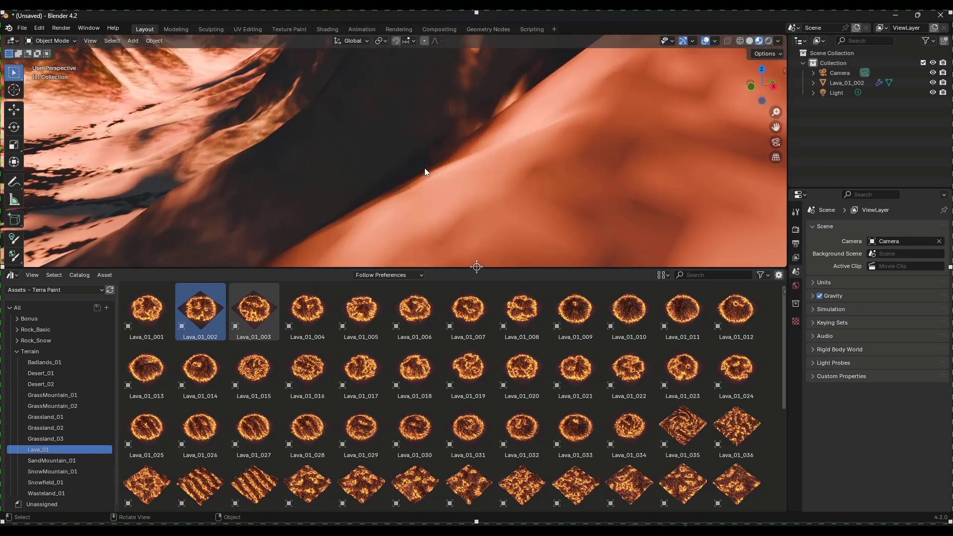
{"action": "scroll", "coordinate": [424, 168], "scroll_direction": "down", "scroll_amount": 4}
{"action": "scroll", "coordinate": [421, 169], "scroll_direction": "down", "scroll_amount": 8}
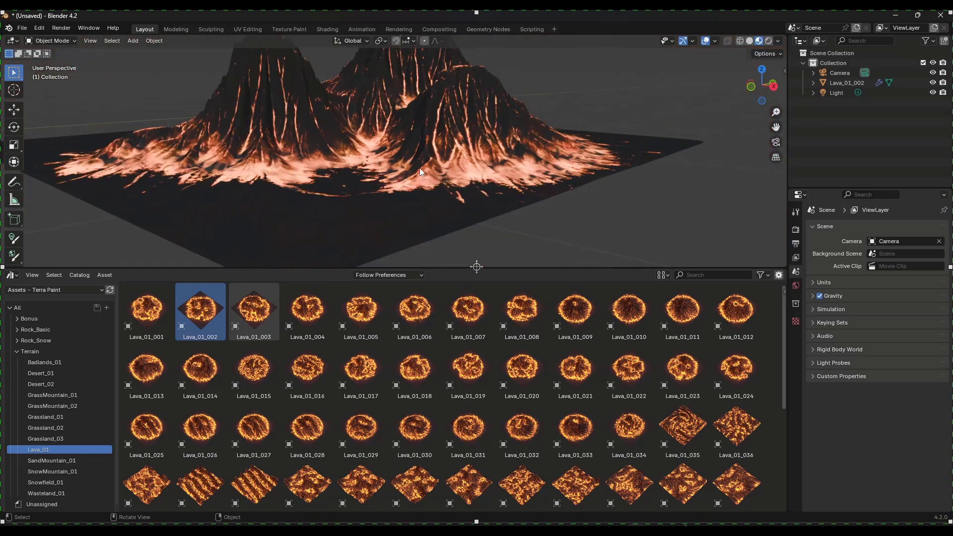
{"action": "middle_click_drag", "start_coordinate": [427, 162], "coordinate": [394, 141]}
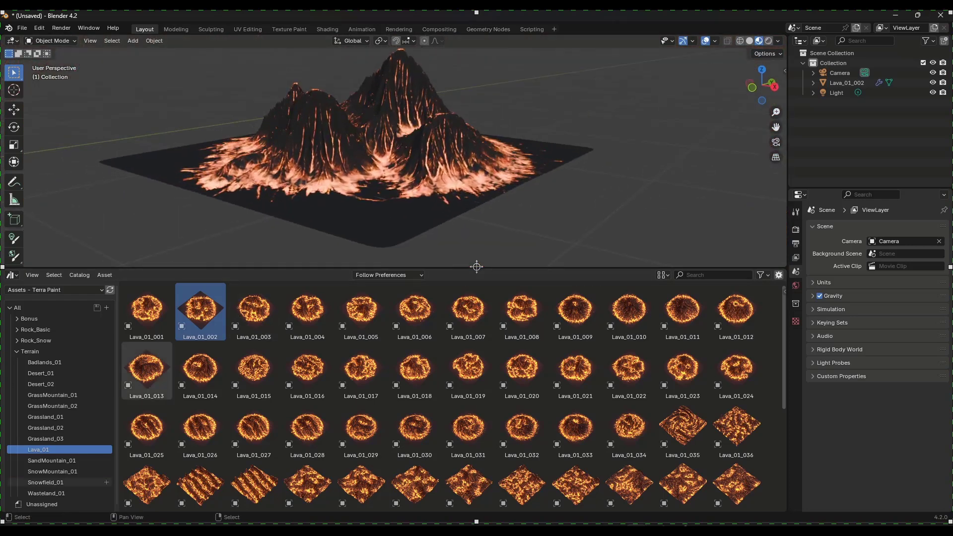
Look through the Wasteland_01 and Snowfield_01 catalogs, and collapse the Terrain catalog.
{"action": "scroll", "coordinate": [63, 454], "scroll_direction": "down", "scroll_amount": 1}
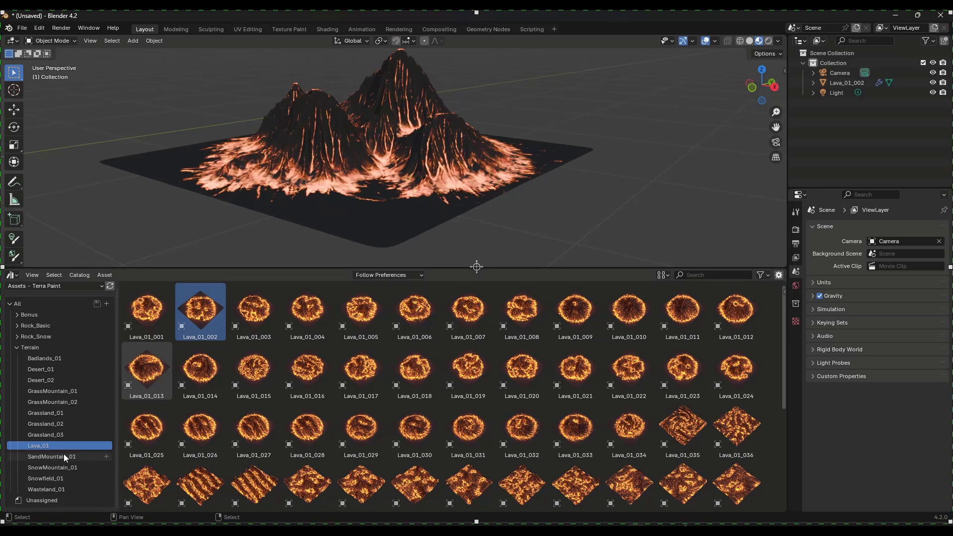
{"action": "left_click", "coordinate": [51, 489]}
{"action": "left_click", "coordinate": [46, 481]}
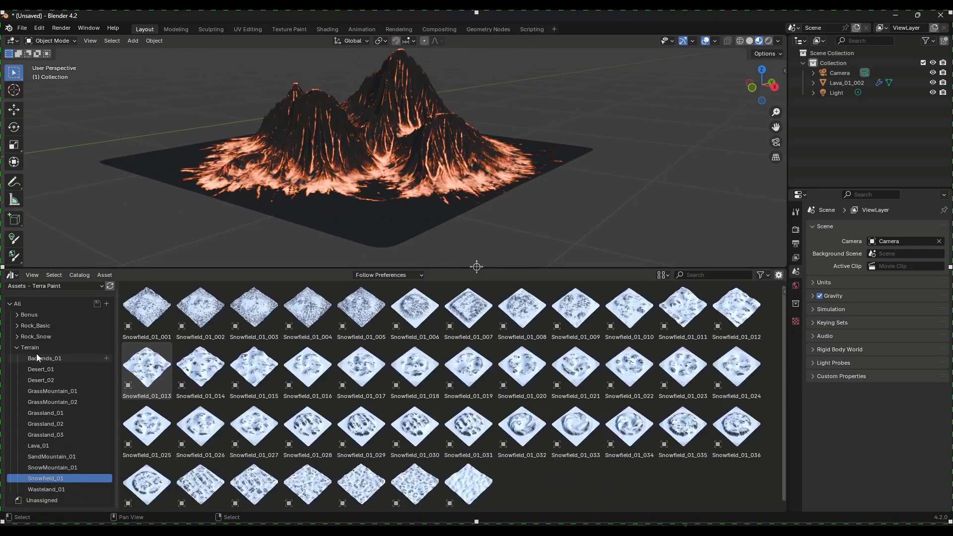
{"action": "left_click", "coordinate": [17, 347]}
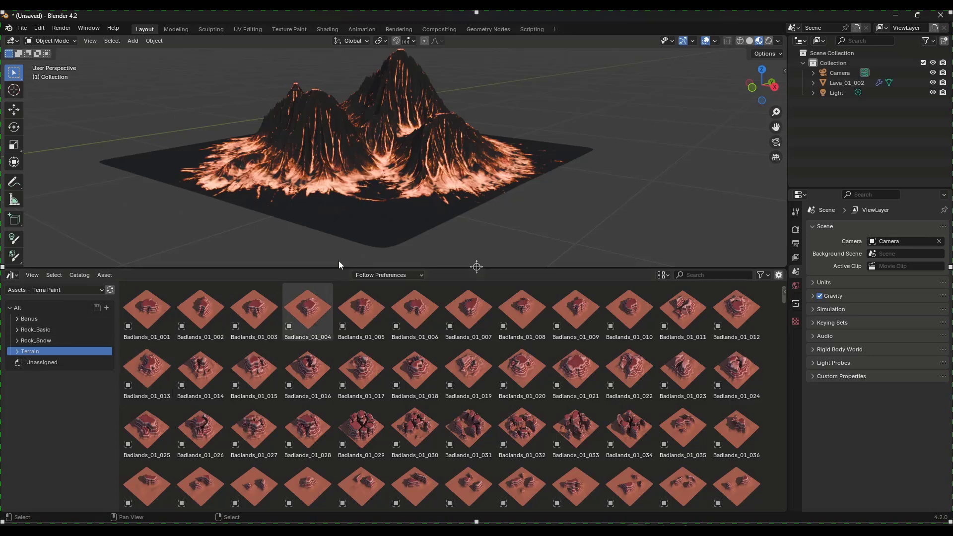
Switch to the Blender window with project file 01 and examine its composition and material nodes in the Main workspace.
{"action": "key", "text": "super+t"}
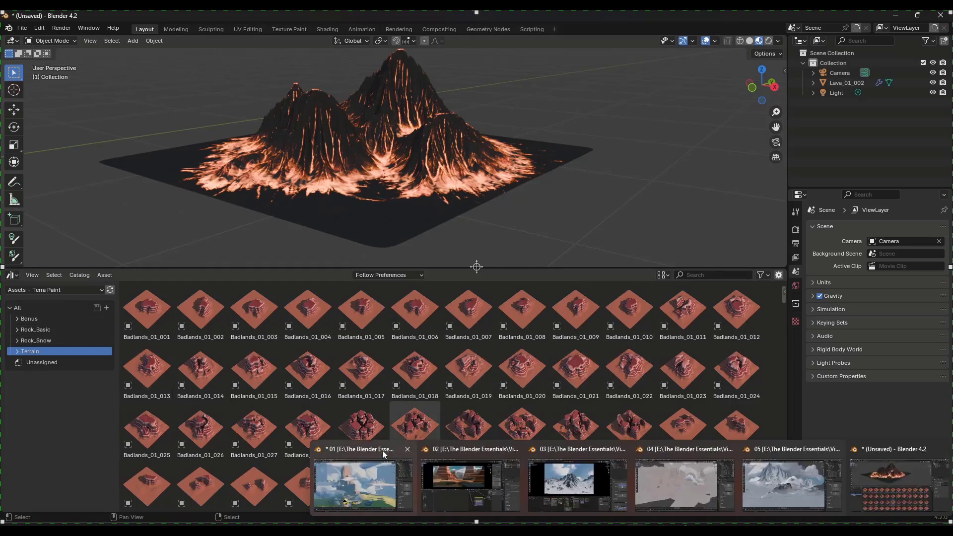
{"action": "left_click", "coordinate": [357, 473]}
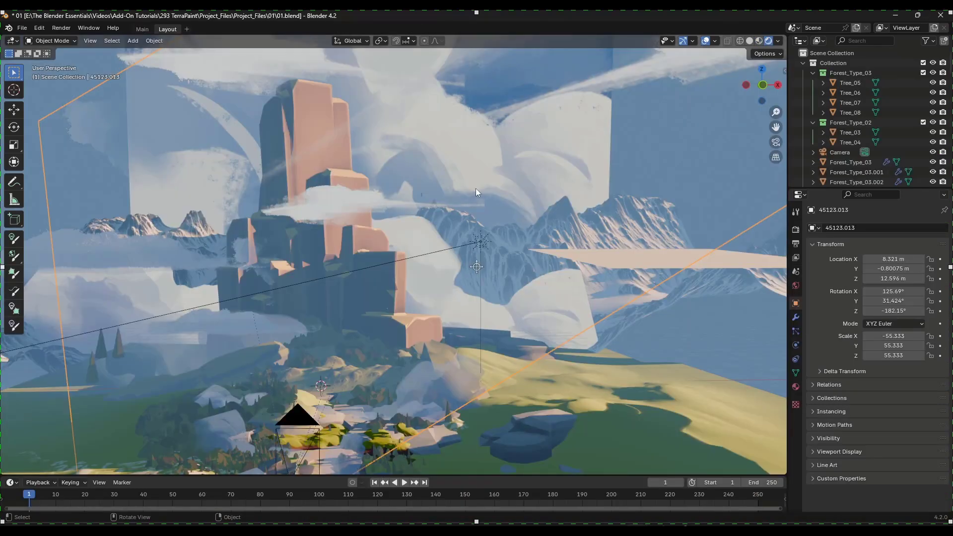
{"action": "left_click", "coordinate": [142, 29]}
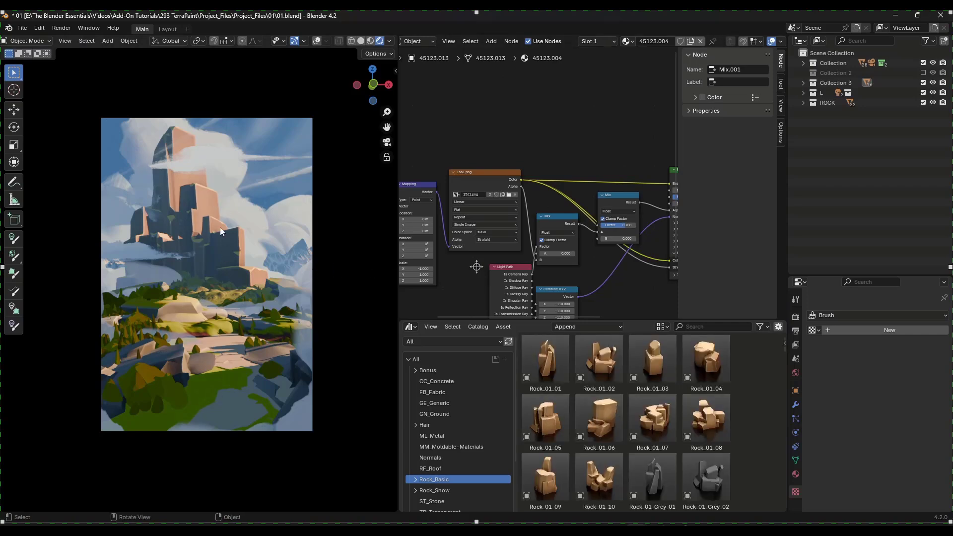
{"action": "scroll", "coordinate": [507, 197], "scroll_direction": "down", "scroll_amount": 2}
{"action": "scroll", "coordinate": [534, 236], "scroll_direction": "down", "scroll_amount": 2, "text": "ctrl"}
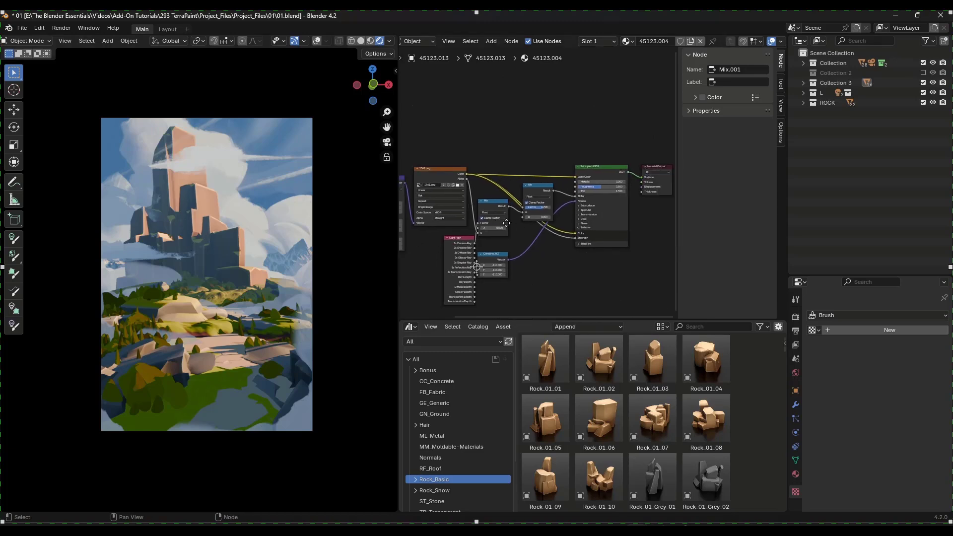
{"action": "middle_click_drag", "start_coordinate": [530, 236], "coordinate": [575, 216]}
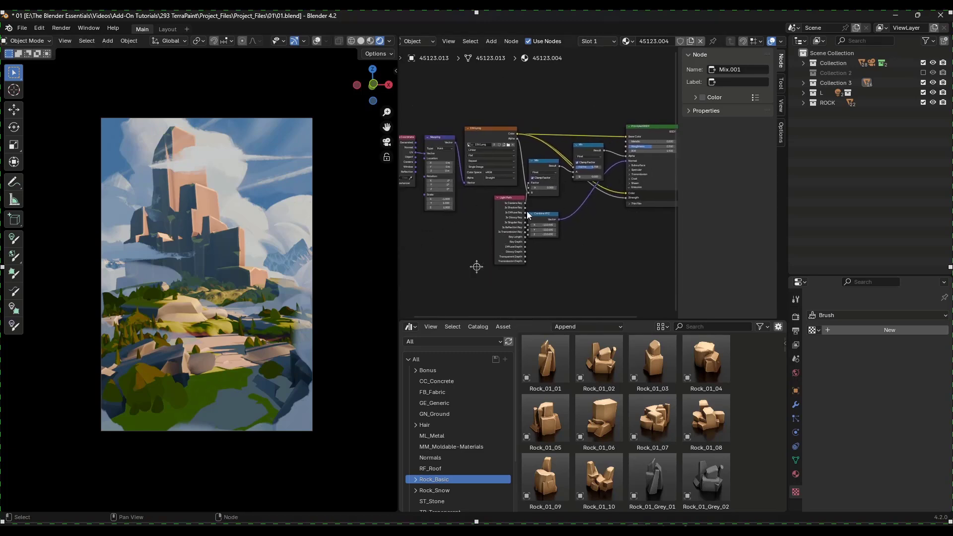
{"action": "middle_click_drag", "start_coordinate": [476, 229], "coordinate": [507, 209]}
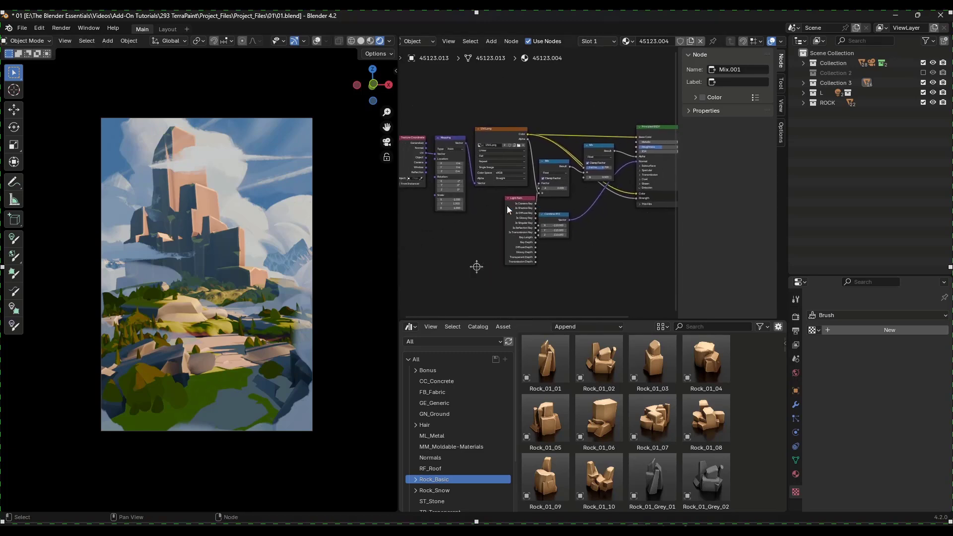
{"action": "left_click", "coordinate": [187, 29]}
{"action": "mouse_move", "coordinate": [168, 47]}
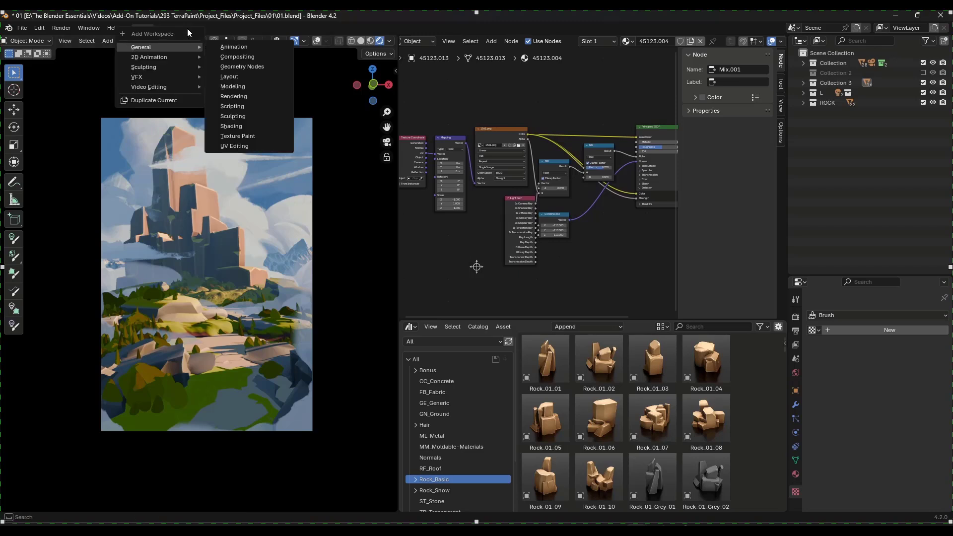
{"action": "left_click", "coordinate": [232, 77]}
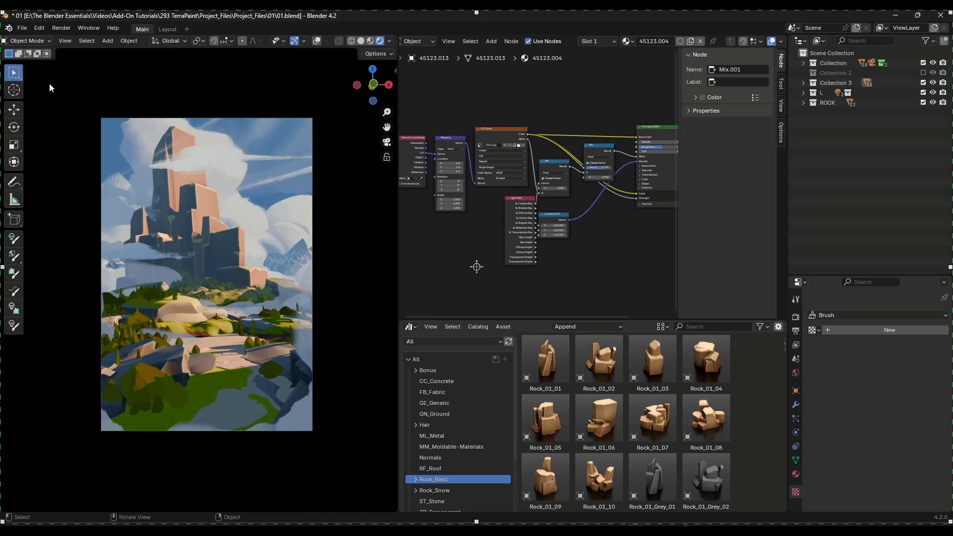
Examine the 01 scene's layout from outside the camera in the Layout workspace, selecting Forest_Type_03.002 and the cloud plane 45123.014.
{"action": "left_click", "coordinate": [165, 29]}
{"action": "scroll", "coordinate": [418, 286], "scroll_direction": "down", "scroll_amount": 8}
{"action": "middle_click_drag", "start_coordinate": [418, 286], "coordinate": [395, 326]}
{"action": "left_click", "coordinate": [406, 353]}
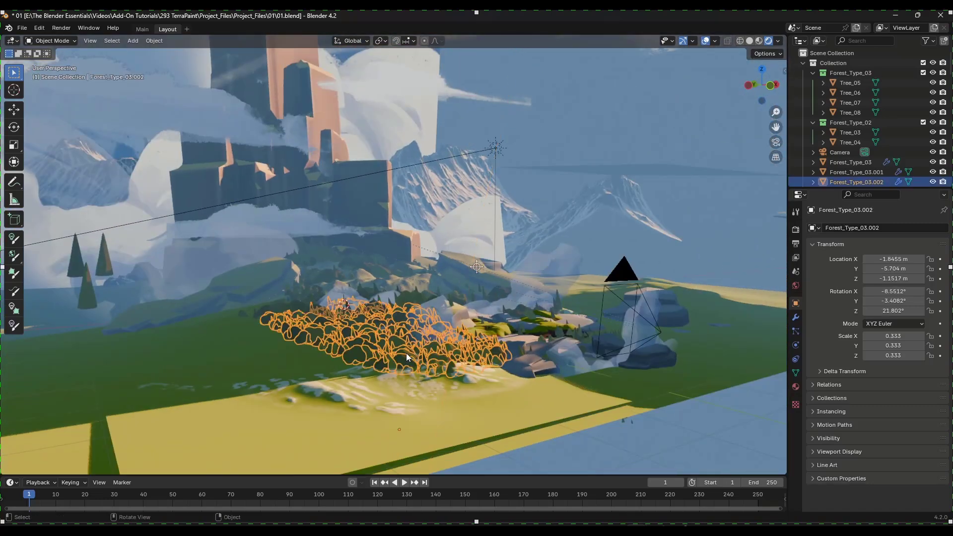
{"action": "left_click", "coordinate": [515, 330]}
{"action": "middle_click_drag", "start_coordinate": [546, 329], "coordinate": [447, 302]}
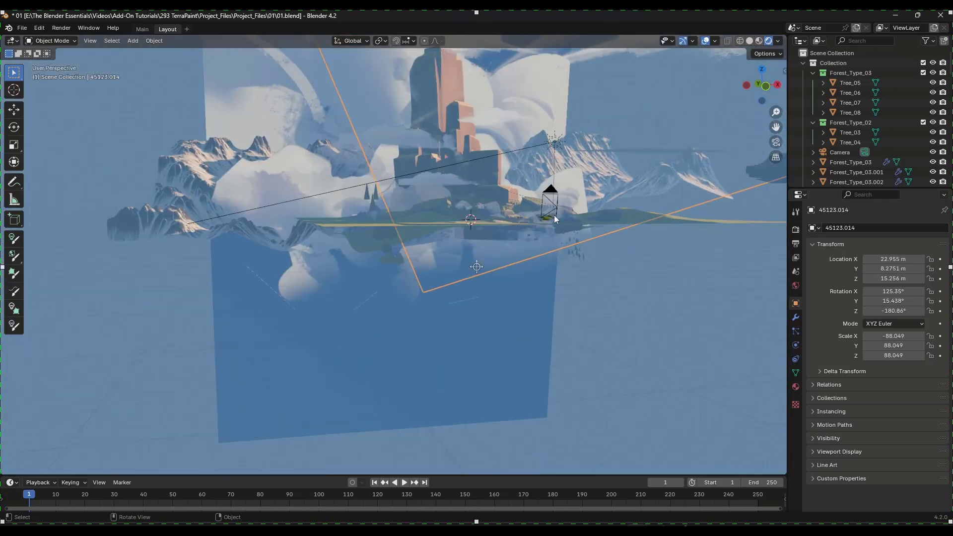
{"action": "middle_click_drag", "start_coordinate": [553, 215], "coordinate": [489, 204]}
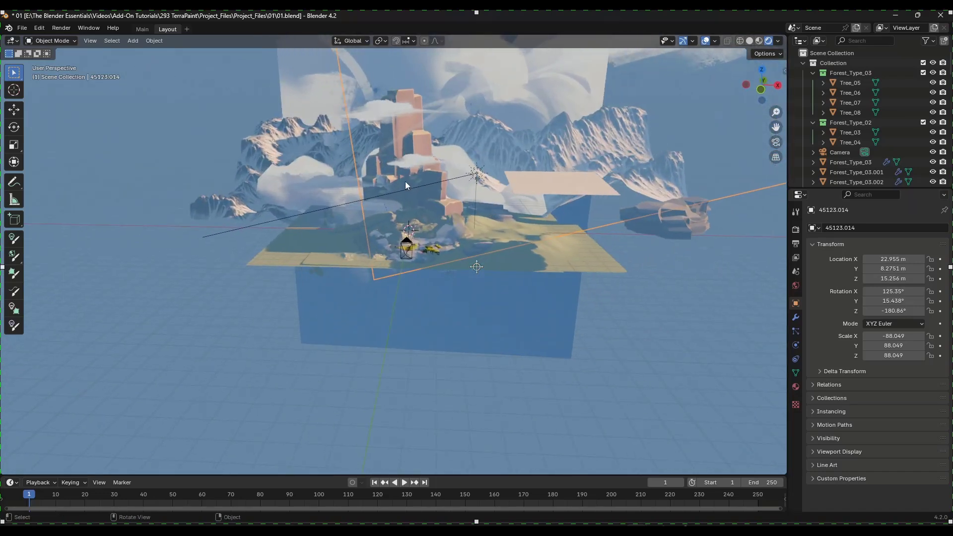
Examine the 01 scene's camera composition up close in the Main workspace, and return to the Layout workspace.
{"action": "left_click", "coordinate": [140, 29]}
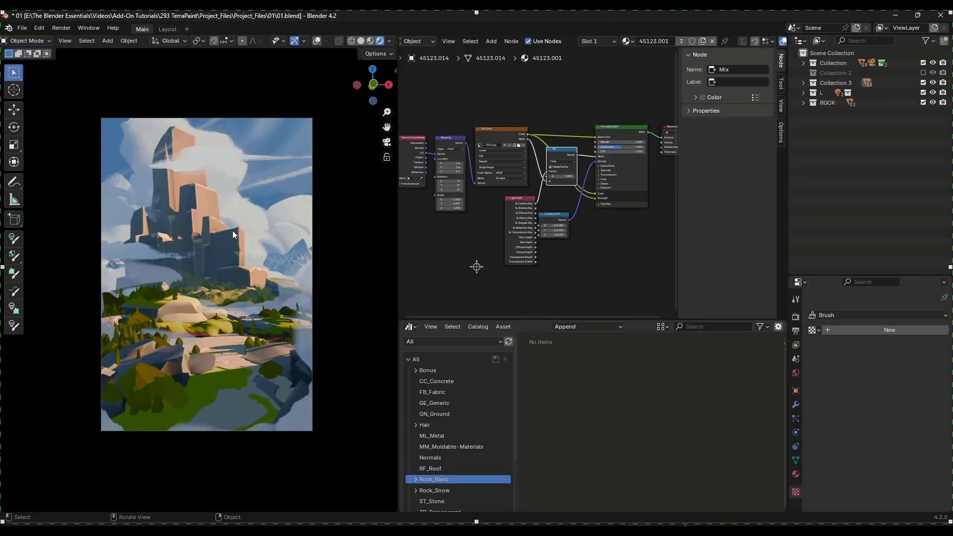
{"action": "scroll", "coordinate": [174, 305], "scroll_direction": "up", "scroll_amount": 1}
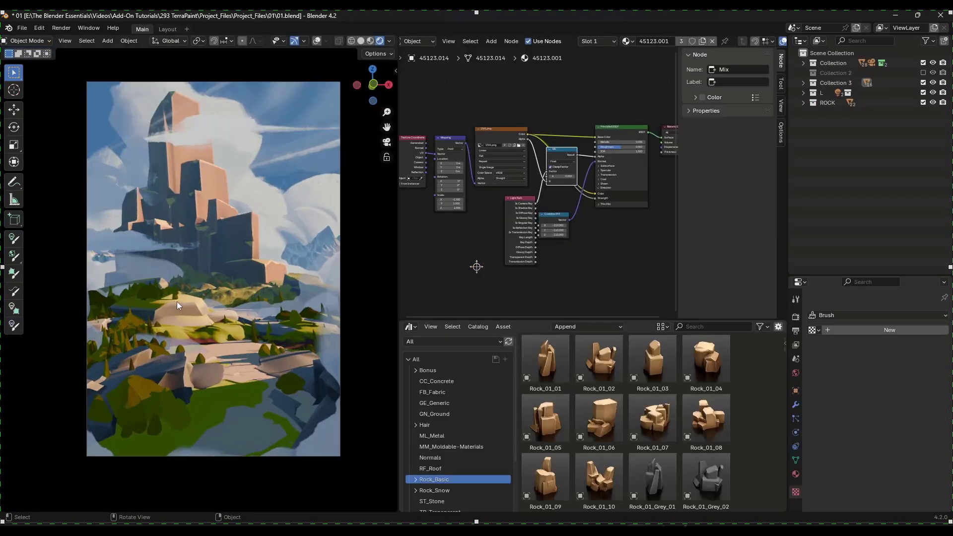
{"action": "scroll", "coordinate": [209, 222], "scroll_direction": "up", "scroll_amount": 1}
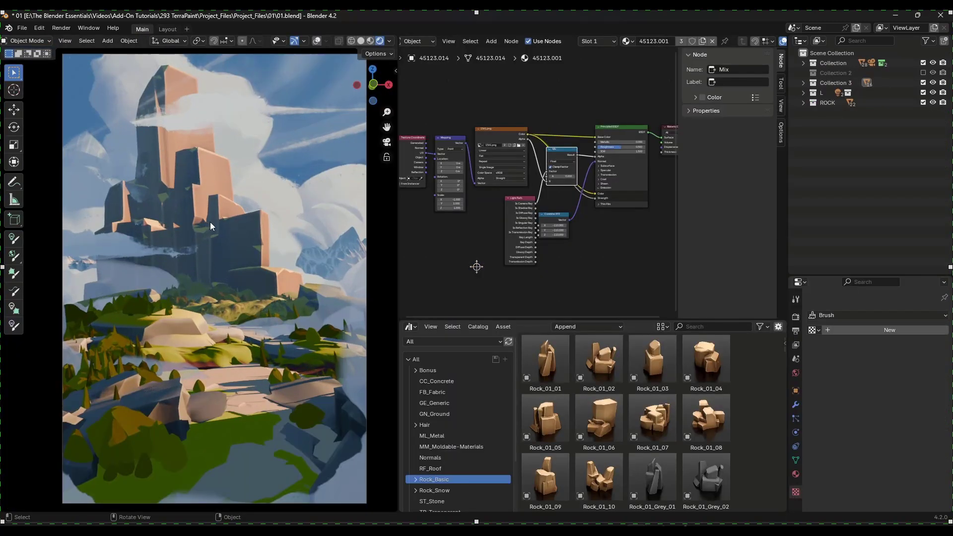
{"action": "left_click", "coordinate": [166, 29]}
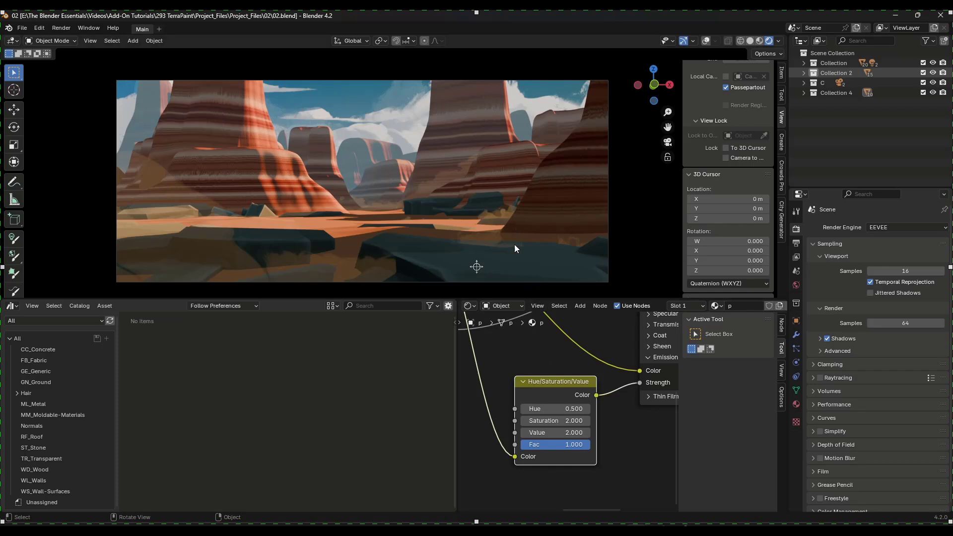
Switch to project file 05 and examine its snow mountain scene in camera view and from the side, selecting cloud plane 871967896.
{"action": "left_click", "coordinate": [579, 485]}
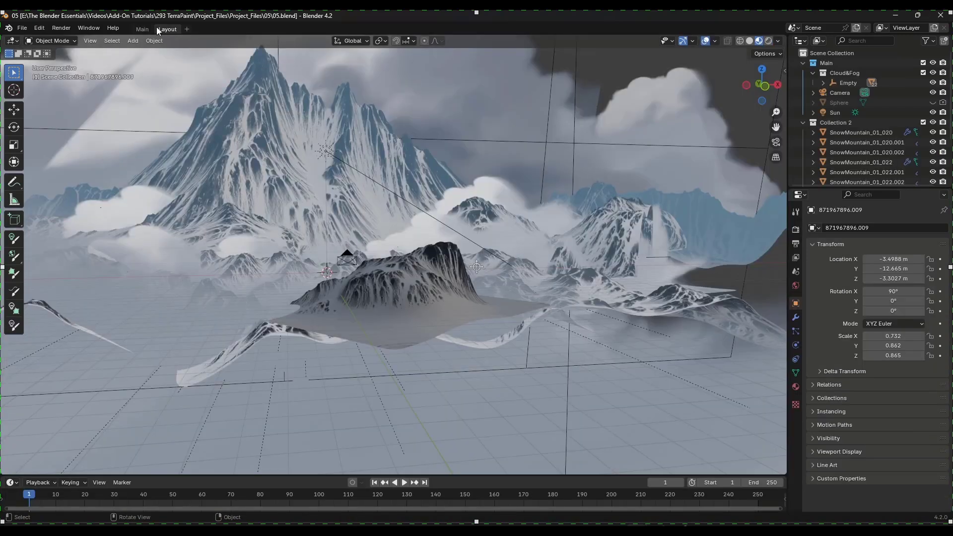
{"action": "left_click", "coordinate": [142, 29]}
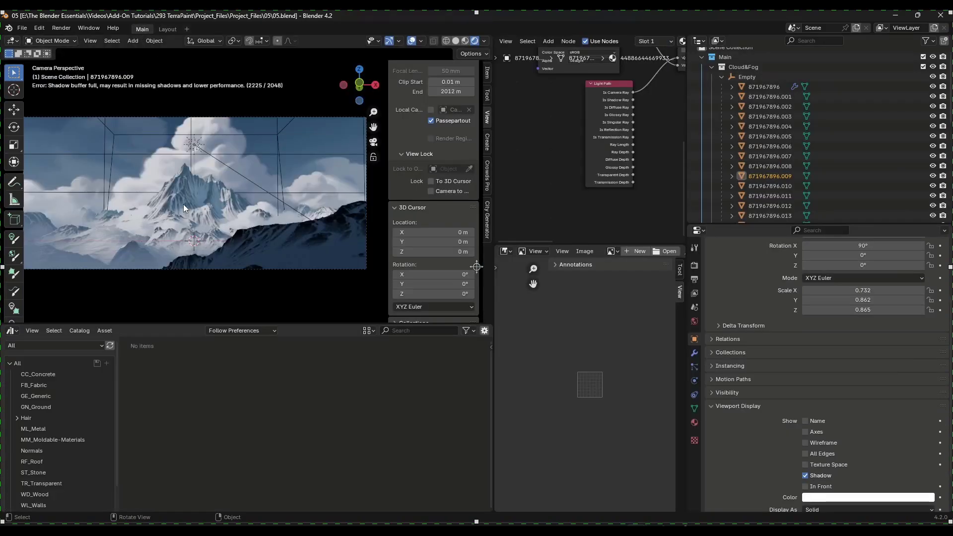
{"action": "left_click", "coordinate": [167, 29]}
{"action": "middle_click_drag", "start_coordinate": [413, 325], "coordinate": [321, 290]}
{"action": "left_click", "coordinate": [481, 159]}
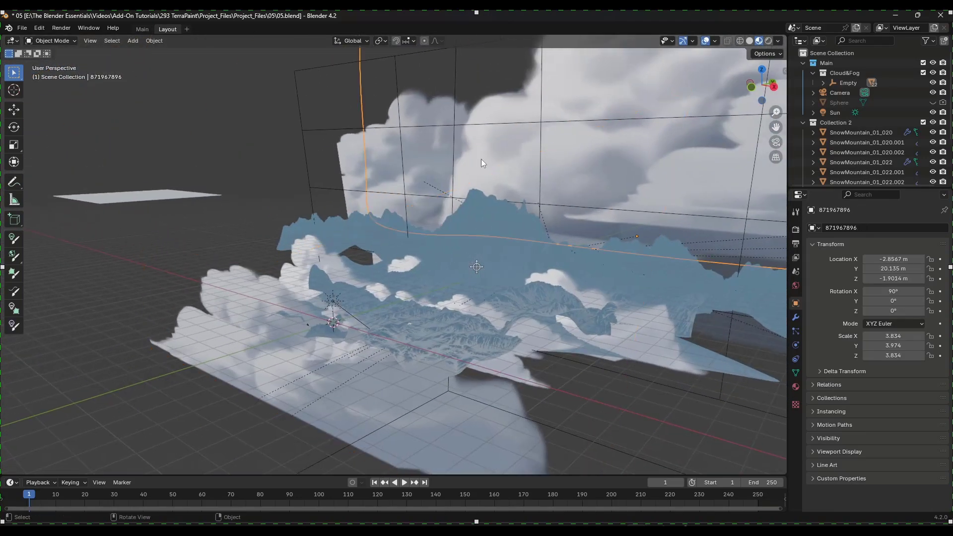
{"action": "middle_click_drag", "start_coordinate": [466, 181], "coordinate": [450, 308]}
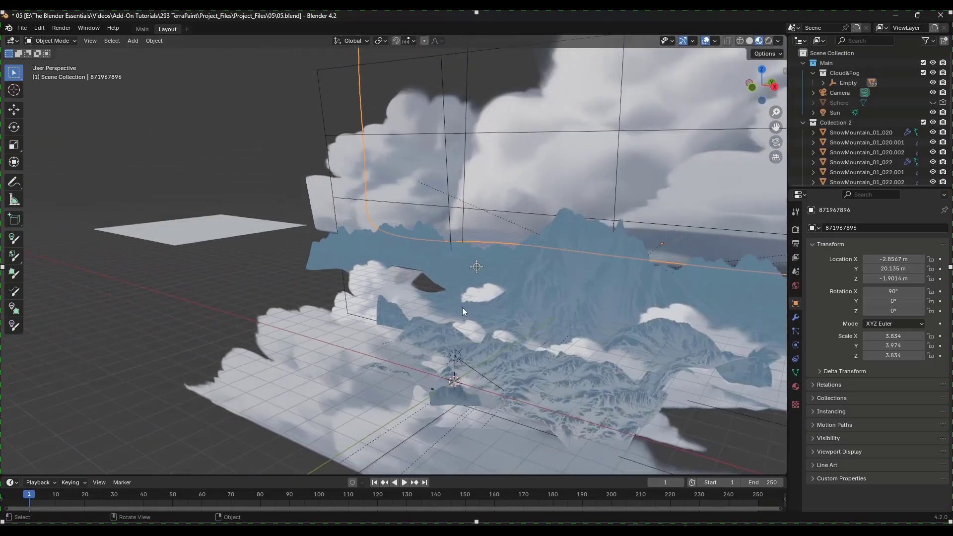
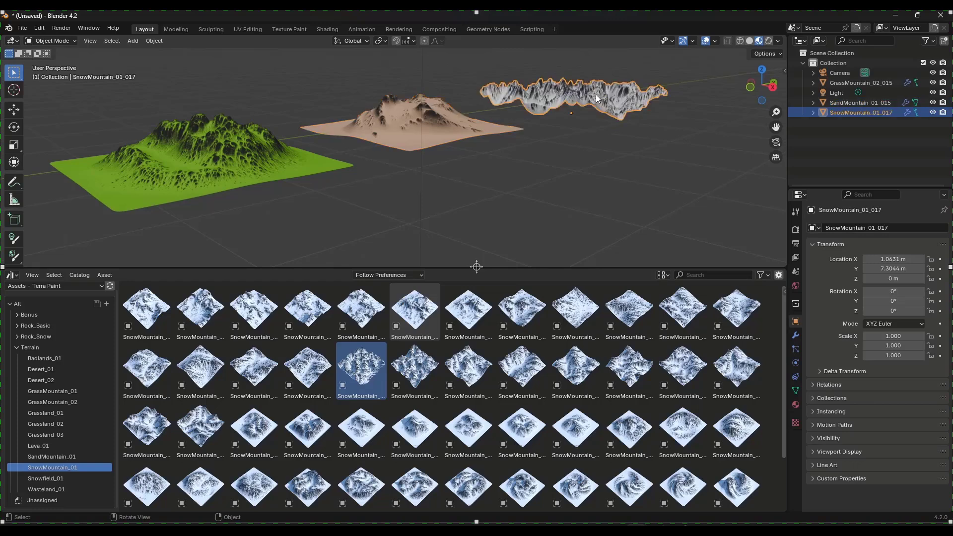
Scale the SnowMountain_01_017 terrain uniformly to about 1.17.
{"action": "mouse_move", "coordinate": [595, 94]}
{"action": "middle_mouse_down"}
{"action": "mouse_move", "coordinate": [621, 99]}
{"action": "mouse_move", "coordinate": [546, 102]}
{"action": "mouse_move", "coordinate": [585, 97]}
{"action": "middle_mouse_up"}
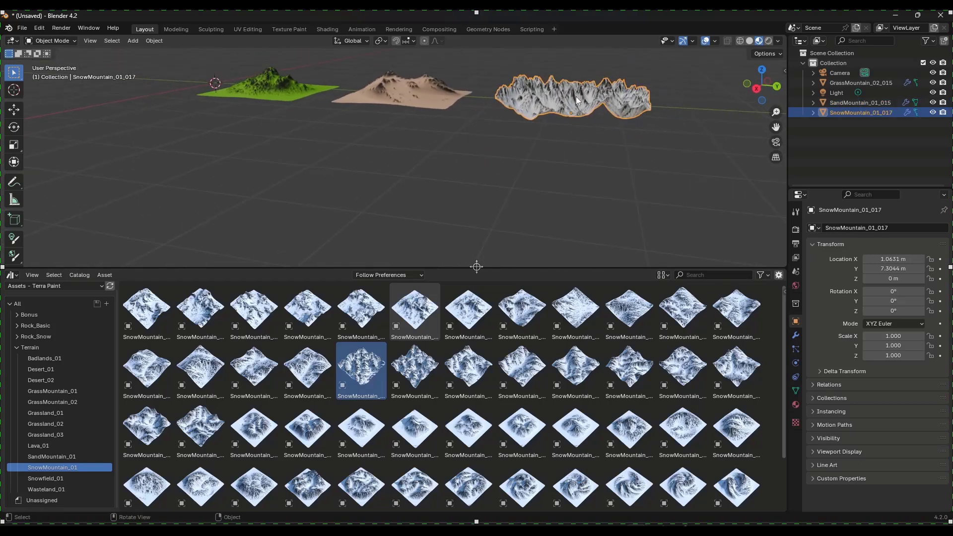
{"action": "key", "text": "s"}
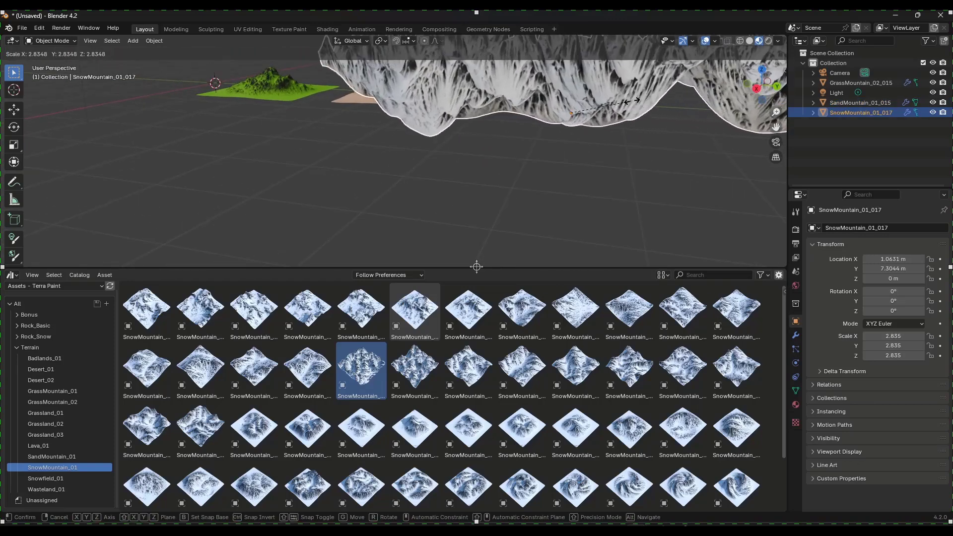
{"action": "left_click", "coordinate": [588, 98]}
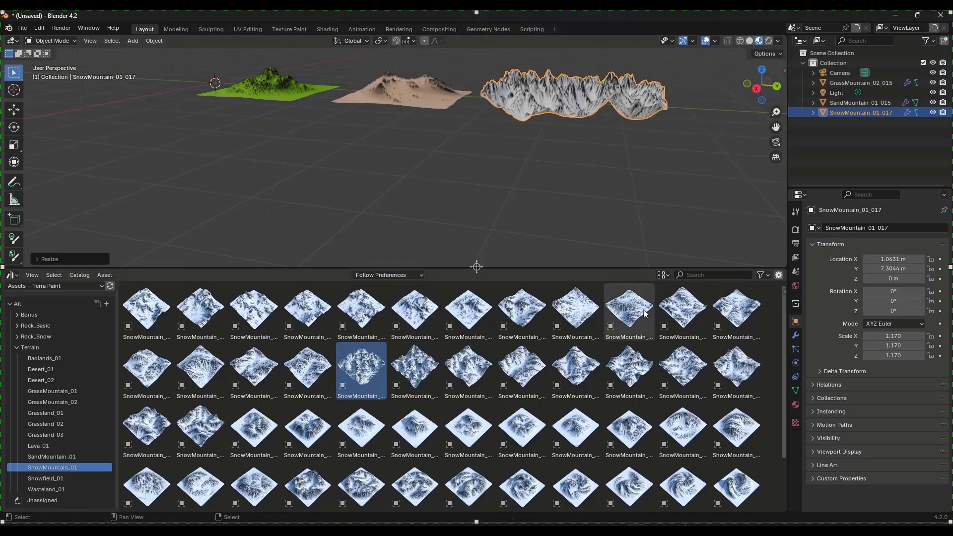
Add the SnowMountain_01_052 asset behind the other snow terrain and scale it uniformly to about 2.61.
{"action": "scroll", "coordinate": [494, 383], "scroll_direction": "down", "scroll_amount": 3}
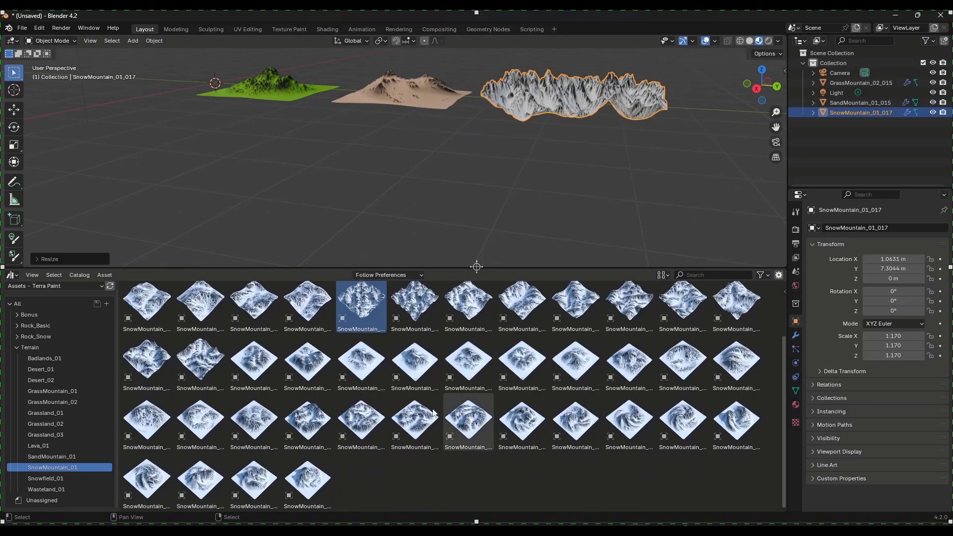
{"action": "left_click_drag", "start_coordinate": [308, 478], "coordinate": [575, 76]}
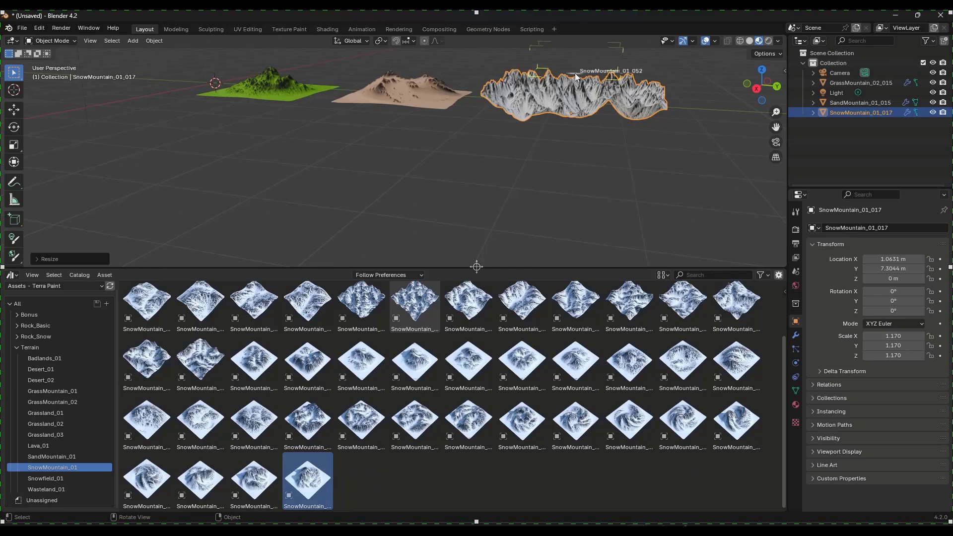
{"action": "middle_click_drag", "start_coordinate": [545, 168], "coordinate": [562, 109]}
{"action": "key", "text": "s"}
{"action": "left_click", "coordinate": [588, 96]}
{"action": "scroll", "coordinate": [564, 101], "scroll_direction": "up", "scroll_amount": 8}
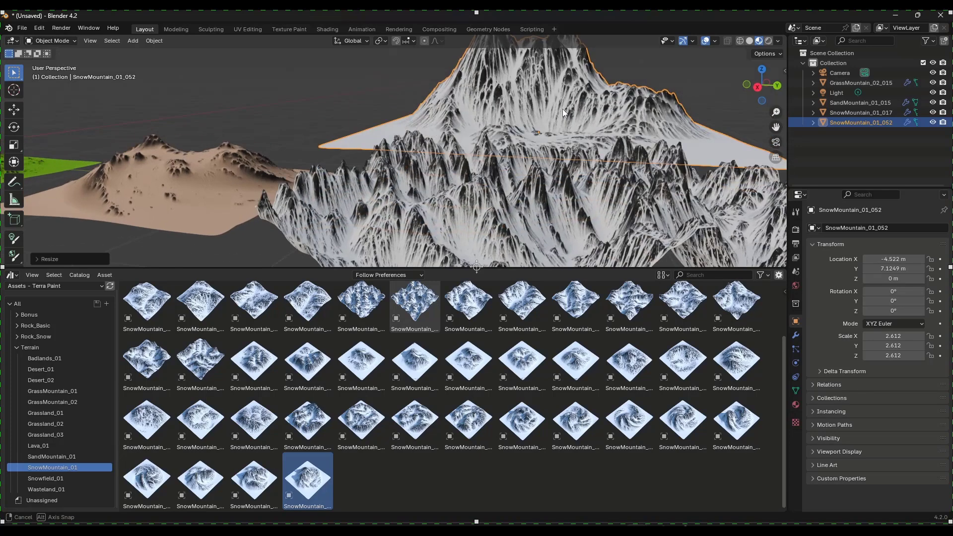
{"action": "key", "text": "s"}
{"action": "key", "text": "z"}
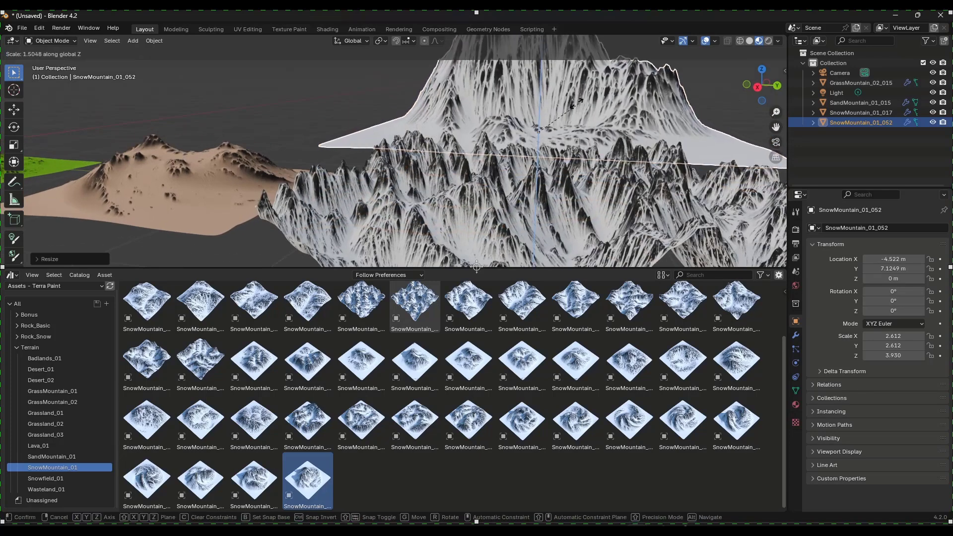
{"action": "right_click", "coordinate": [574, 103]}
{"action": "middle_click_drag", "start_coordinate": [576, 107], "coordinate": [571, 169]}
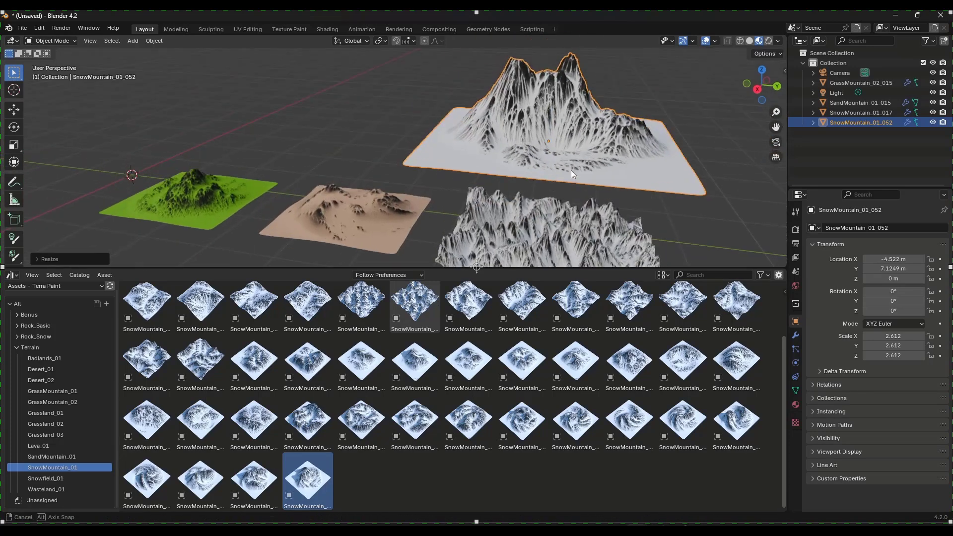
Browse the rock assets in the Rock_Snow and Rock_Basic catalogs of the Terra Paint library.
{"action": "left_click", "coordinate": [18, 350]}
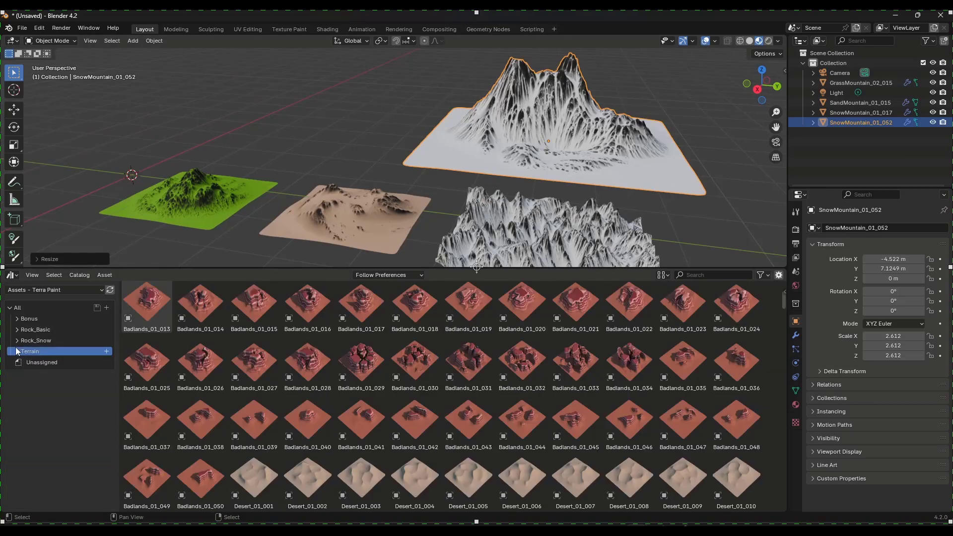
{"action": "left_click", "coordinate": [30, 341]}
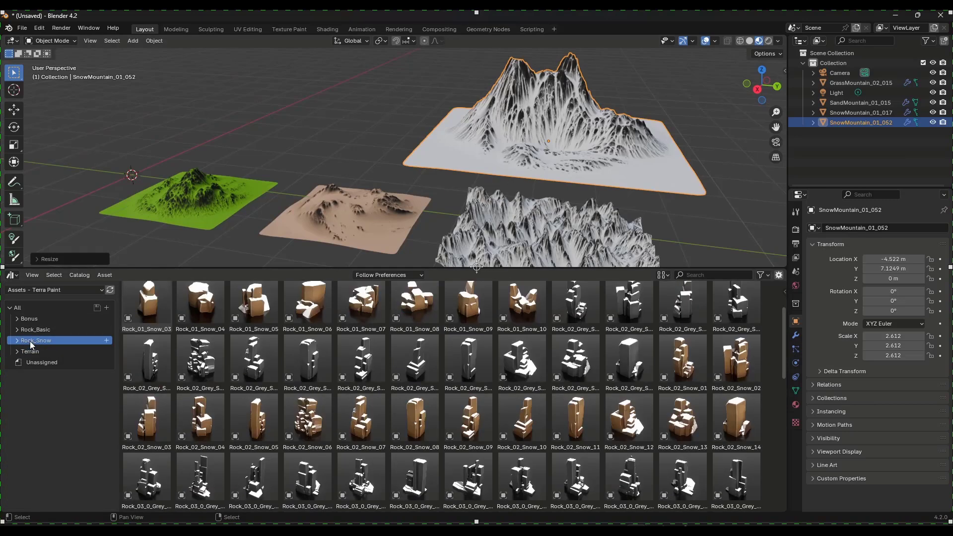
{"action": "left_click", "coordinate": [27, 329]}
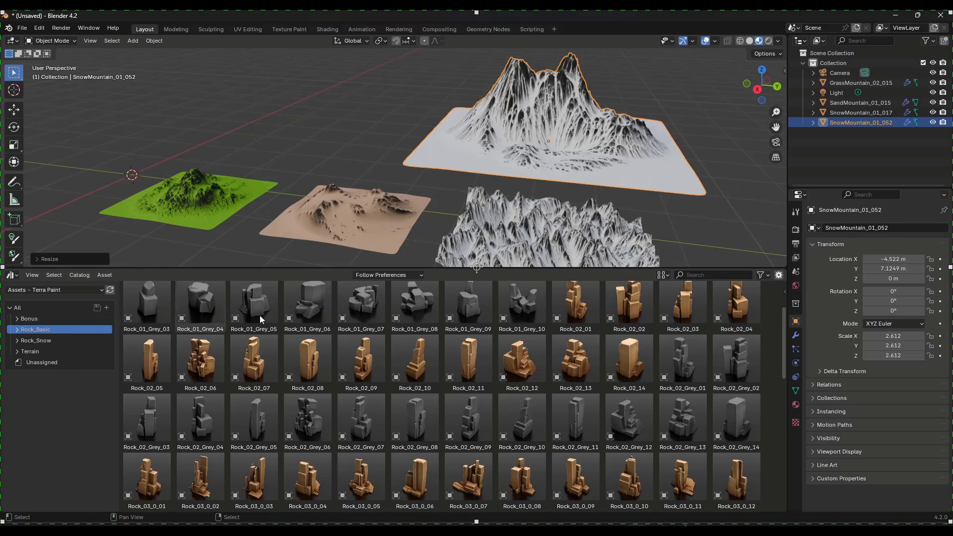
{"action": "scroll", "coordinate": [260, 315], "scroll_direction": "down", "scroll_amount": 10}
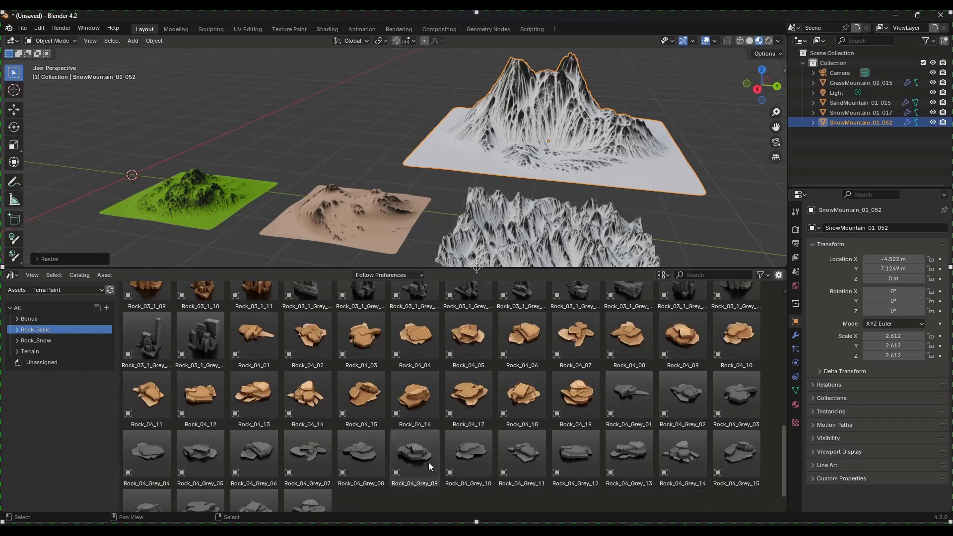
{"action": "scroll", "coordinate": [427, 462], "scroll_direction": "down", "scroll_amount": 1}
{"action": "scroll", "coordinate": [311, 236], "scroll_direction": "up", "scroll_amount": 3}
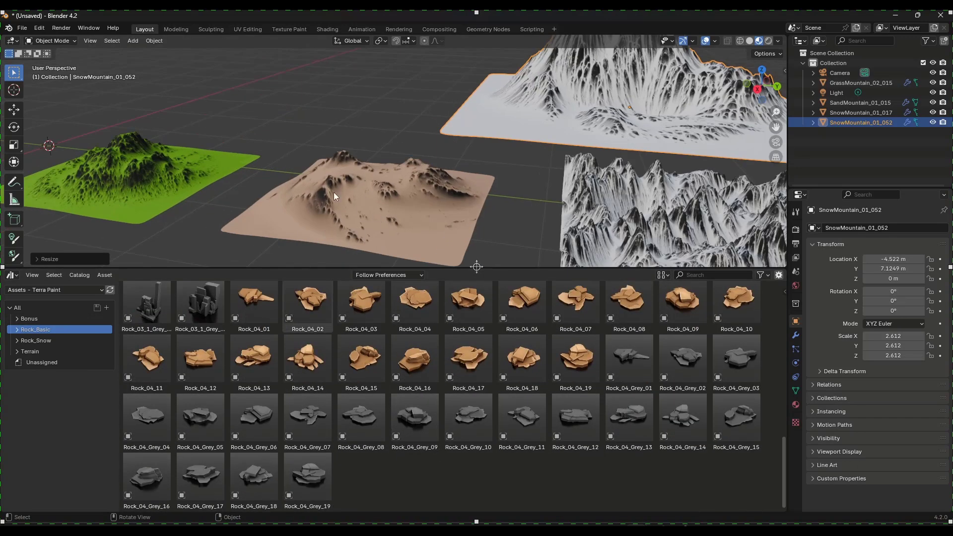
{"action": "scroll", "coordinate": [334, 192], "scroll_direction": "down", "scroll_amount": 3}
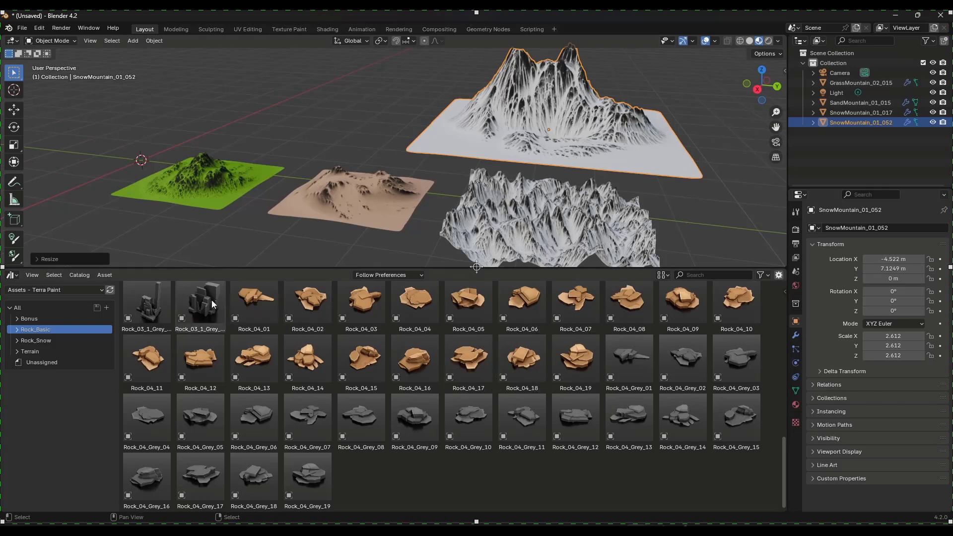
Add the Rock_03_1_Grey_11 asset near the snow mountains and scale it uniformly to about 0.243.
{"action": "left_click_drag", "start_coordinate": [212, 304], "coordinate": [466, 222]}
{"action": "scroll", "coordinate": [484, 184], "scroll_direction": "down", "scroll_amount": 3}
{"action": "key", "text": "s"}
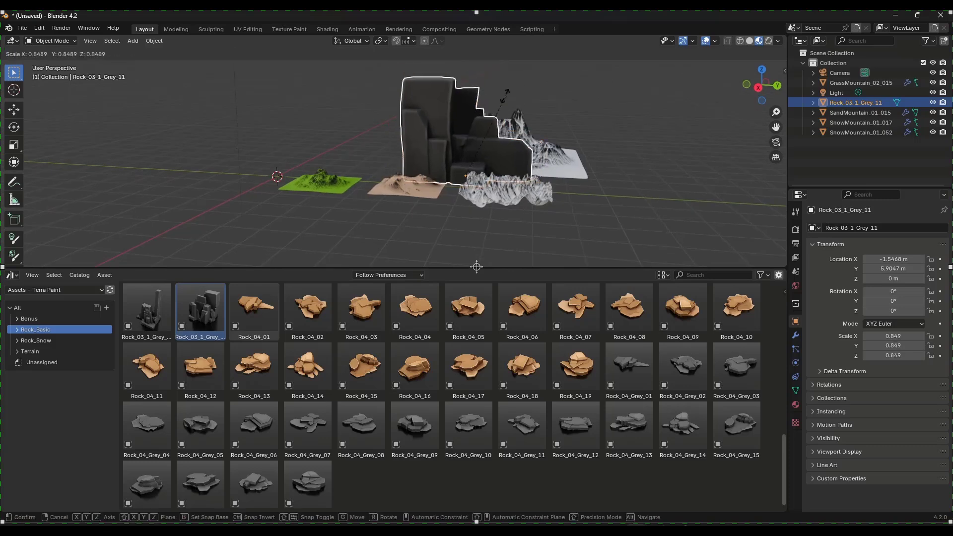
{"action": "left_click", "coordinate": [477, 152]}
Move the grey rock along the Y axis to about 6.62 m so it sits among the snow peaks.
{"action": "key", "text": "g"}
{"action": "key", "text": "y"}
{"action": "left_click", "coordinate": [505, 157]}
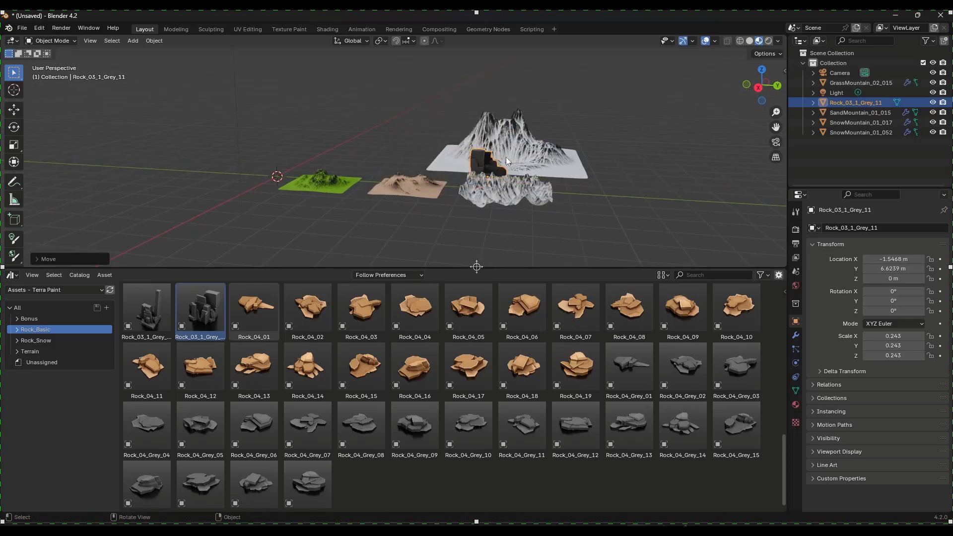
{"action": "scroll", "coordinate": [505, 157], "scroll_direction": "up", "scroll_amount": 8}
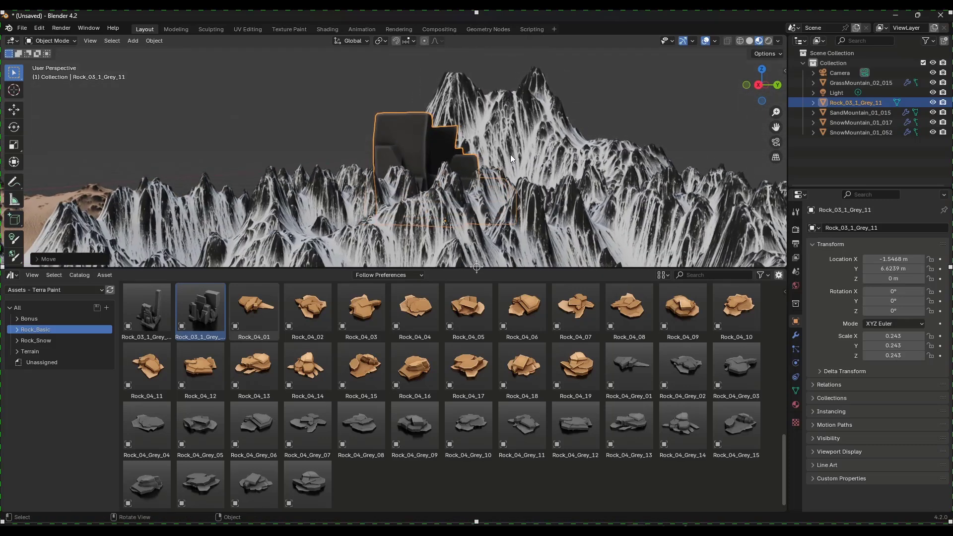
{"action": "mouse_move", "coordinate": [510, 154]}
{"action": "middle_mouse_down"}
{"action": "mouse_move", "coordinate": [538, 156]}
{"action": "mouse_move", "coordinate": [501, 152]}
{"action": "mouse_move", "coordinate": [519, 151]}
{"action": "middle_mouse_up"}
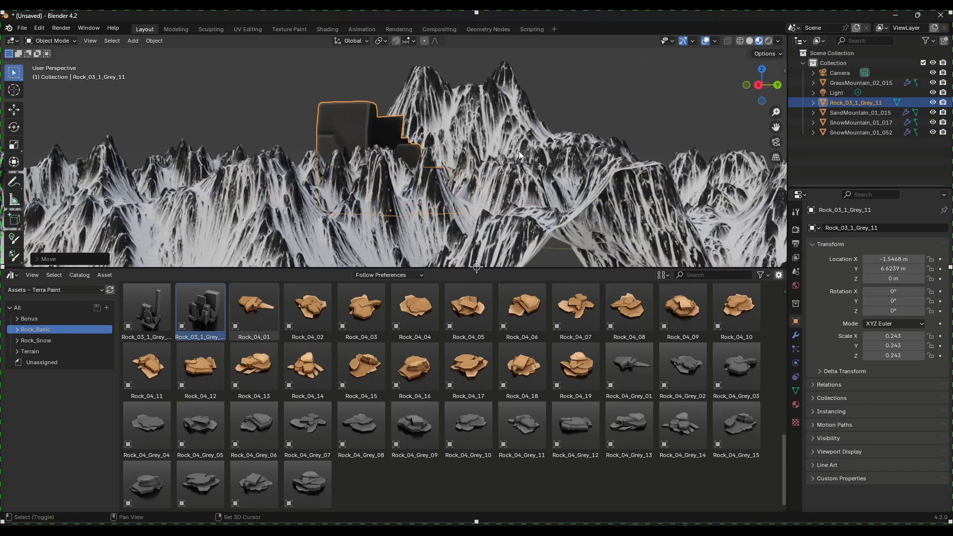
Add cloud asset 7 from the Bonus catalog near the rock and rotate it about Z to roughly -45.3°.
{"action": "left_click", "coordinate": [34, 319]}
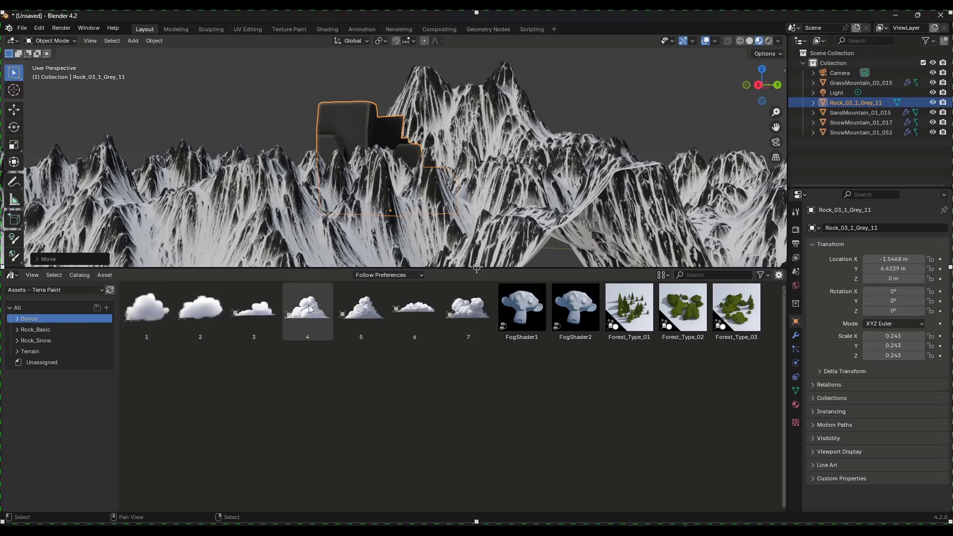
{"action": "left_click_drag", "start_coordinate": [467, 308], "coordinate": [300, 105]}
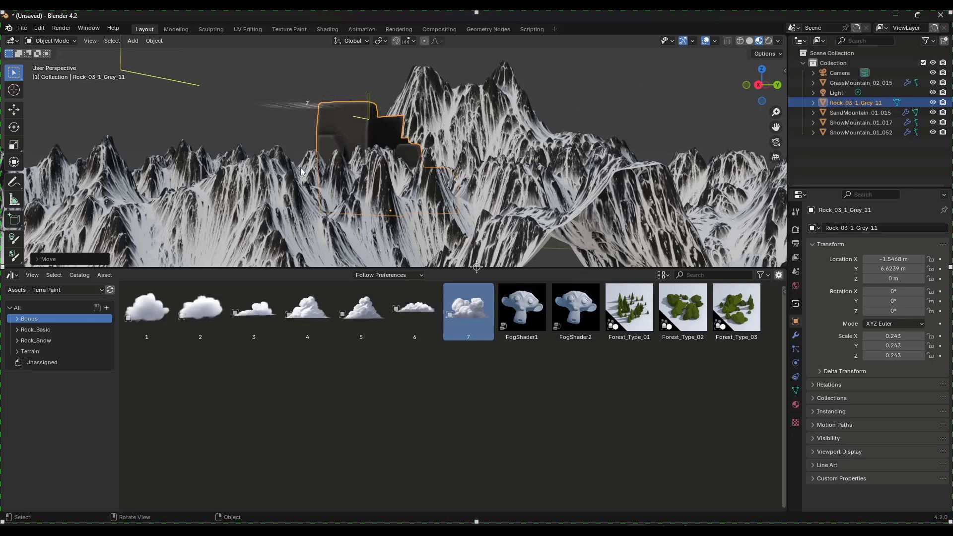
{"action": "left_click_drag", "start_coordinate": [294, 173], "coordinate": [295, 170]}
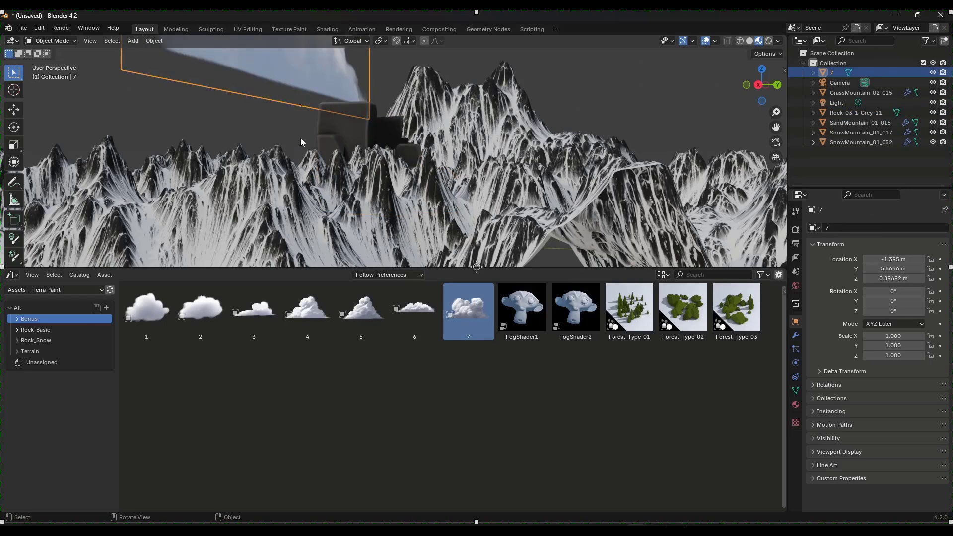
{"action": "key", "text": "r"}
{"action": "key", "text": "z"}
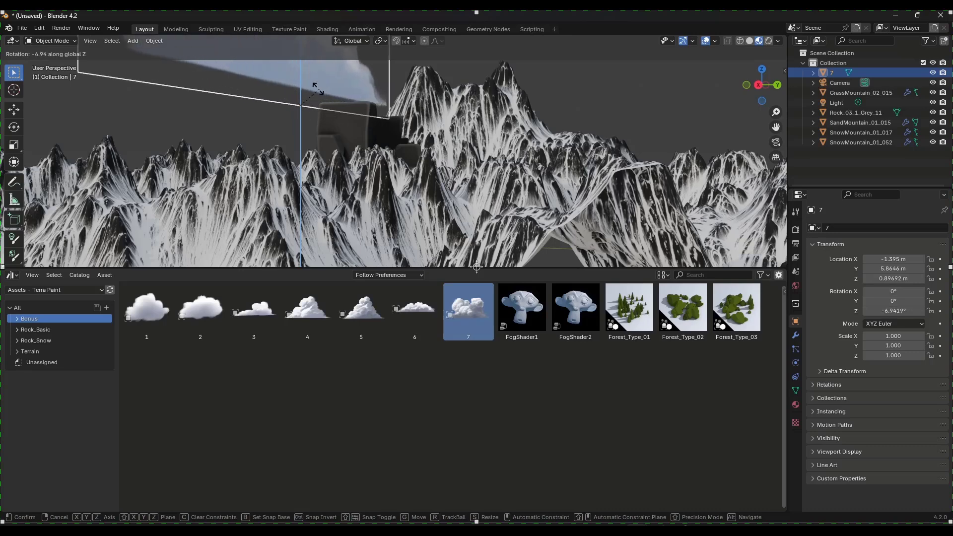
{"action": "left_click", "coordinate": [300, 90]}
Lower cloud 7 along the Z axis to about 0.21 m so it rises behind the snow peaks.
{"action": "key", "text": "g"}
{"action": "key", "text": "z"}
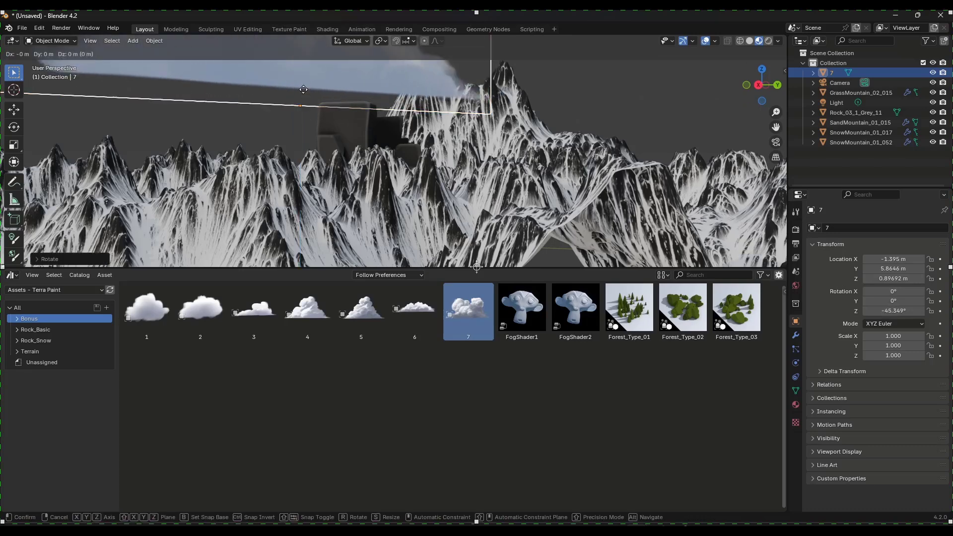
{"action": "left_click", "coordinate": [297, 168]}
{"action": "scroll", "coordinate": [322, 154], "scroll_direction": "down", "scroll_amount": 3}
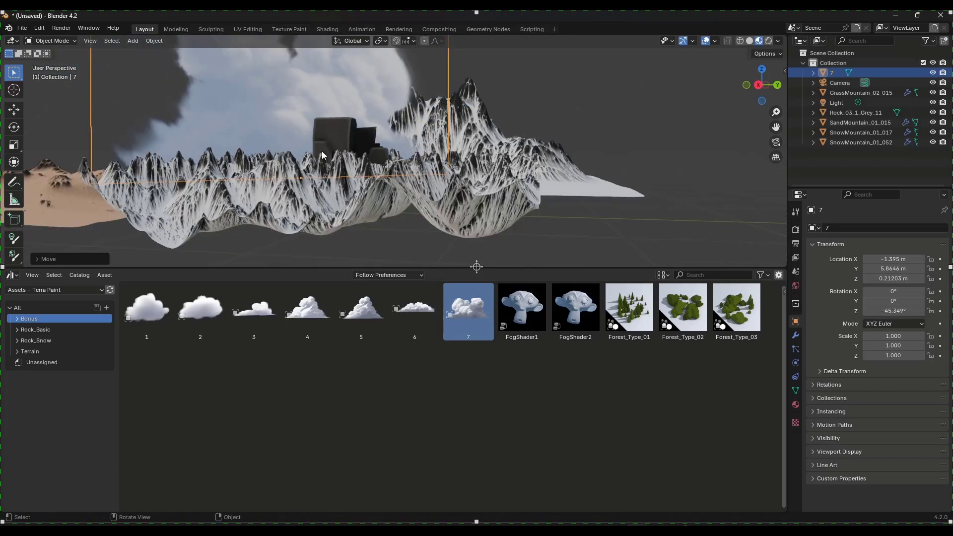
{"action": "middle_click_drag", "start_coordinate": [350, 125], "coordinate": [371, 115]}
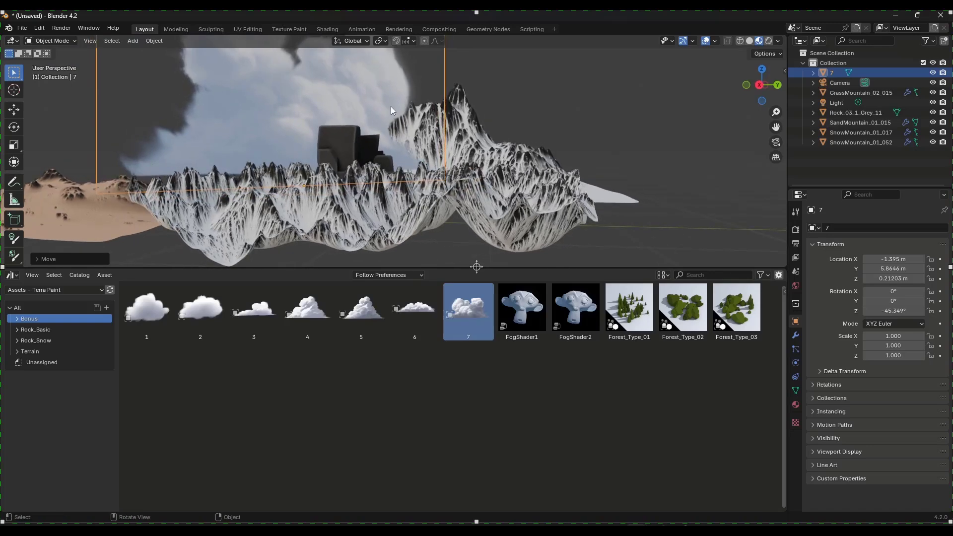
Add cloud asset 2 beside the tall snow mountain and rotate it about Z to roughly 37.9°.
{"action": "left_click_drag", "start_coordinate": [200, 308], "coordinate": [506, 117]}
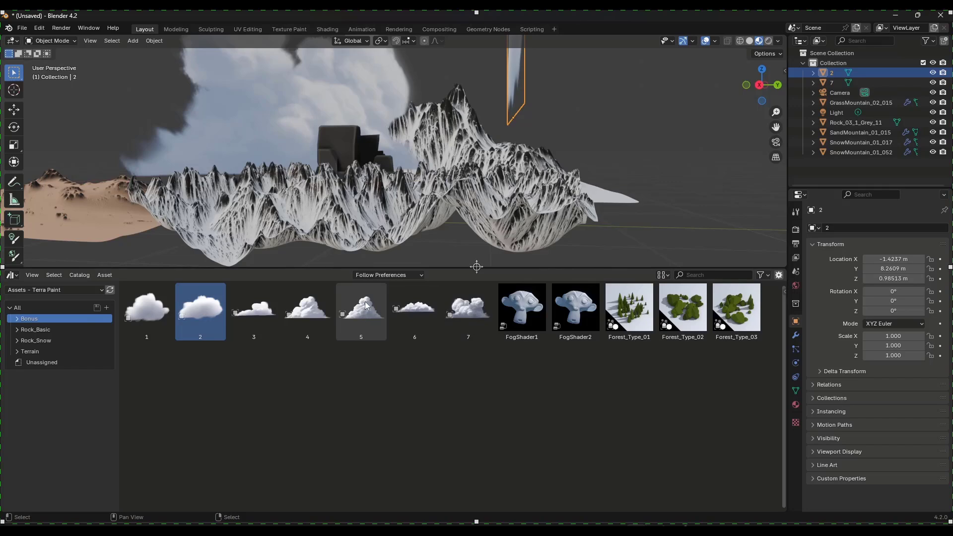
{"action": "key", "text": "r"}
{"action": "left_click", "coordinate": [556, 102]}
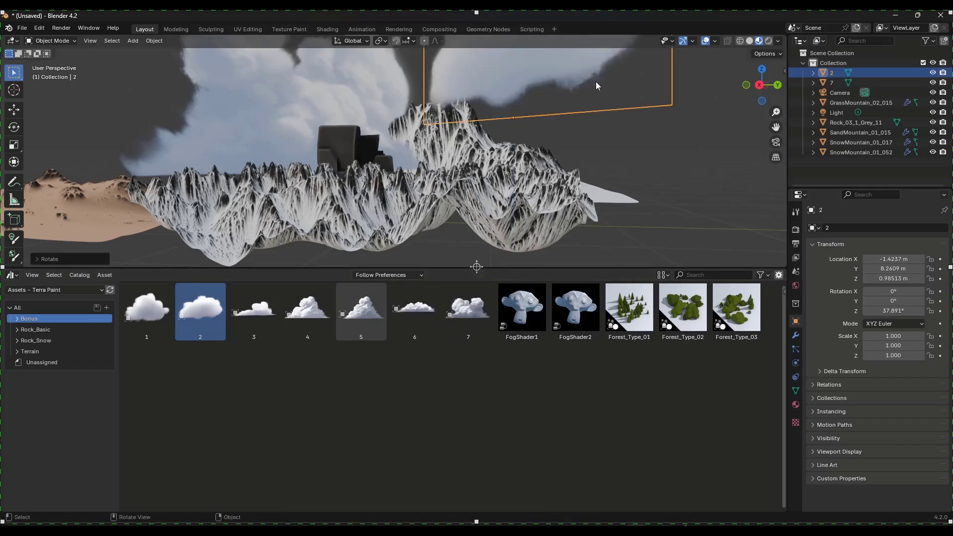
Scale cloud 2 uniformly to about 0.368 and move it back along the X axis to about -5.75 m.
{"action": "key", "text": "s"}
{"action": "left_click", "coordinate": [543, 106]}
{"action": "key", "text": "g"}
{"action": "key", "text": "x"}
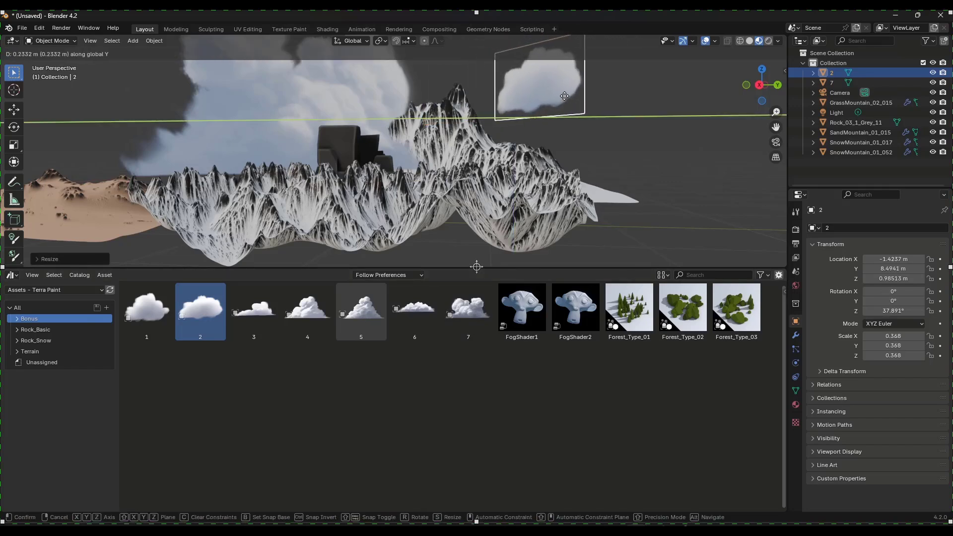
{"action": "left_click", "coordinate": [539, 111]}
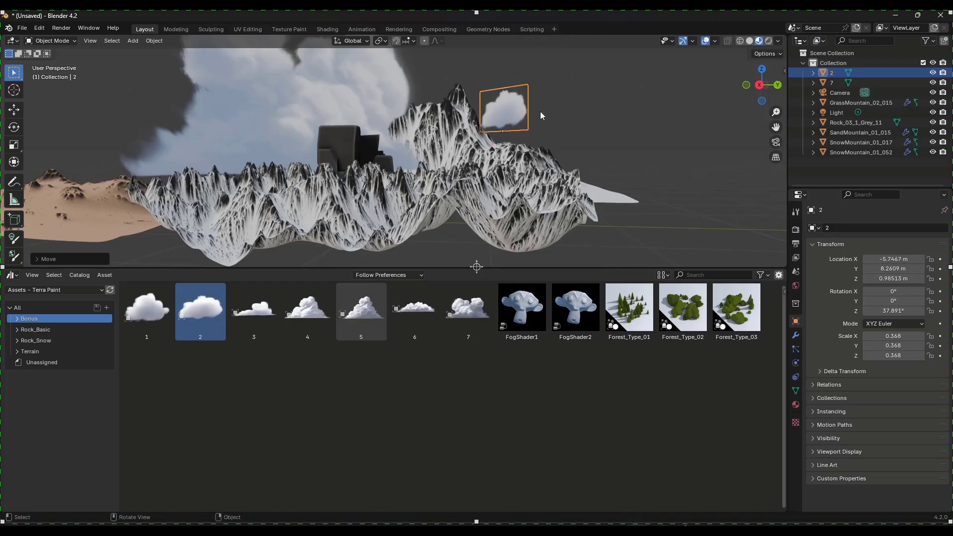
Rotate cloud 2 about the Z axis to roughly 48.2°.
{"action": "key", "text": "r"}
{"action": "key", "text": "z"}
{"action": "left_click", "coordinate": [543, 109]}
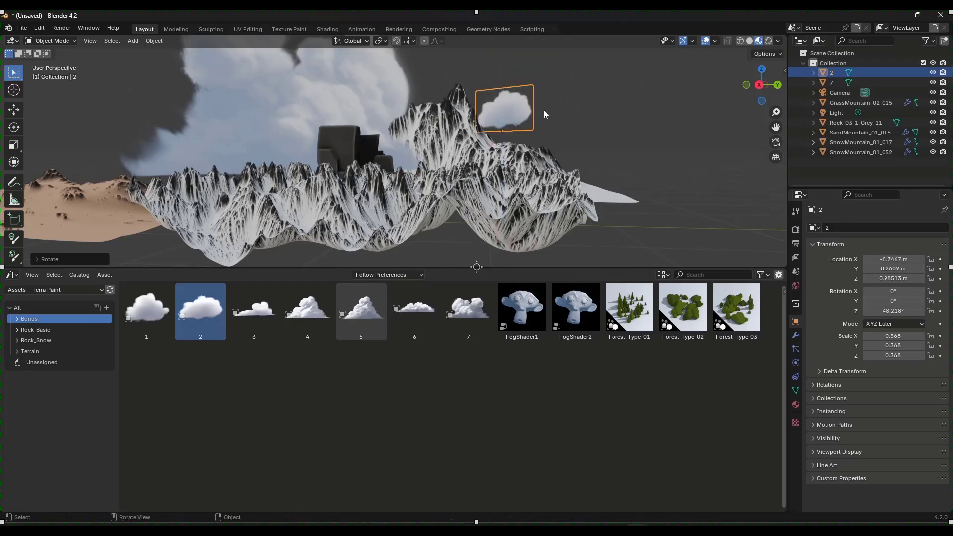
Apply the FogShader1 asset from the Bonus catalog to the SnowMountain_01_052 terrain.
{"action": "scroll", "coordinate": [528, 122], "scroll_direction": "up", "scroll_amount": 4}
{"action": "middle_click_drag", "start_coordinate": [477, 149], "coordinate": [457, 136]}
{"action": "mouse_move", "coordinate": [521, 308]}
{"action": "left_mouse_down"}
{"action": "mouse_move", "coordinate": [474, 227]}
{"action": "mouse_move", "coordinate": [433, 185]}
{"action": "left_mouse_up"}
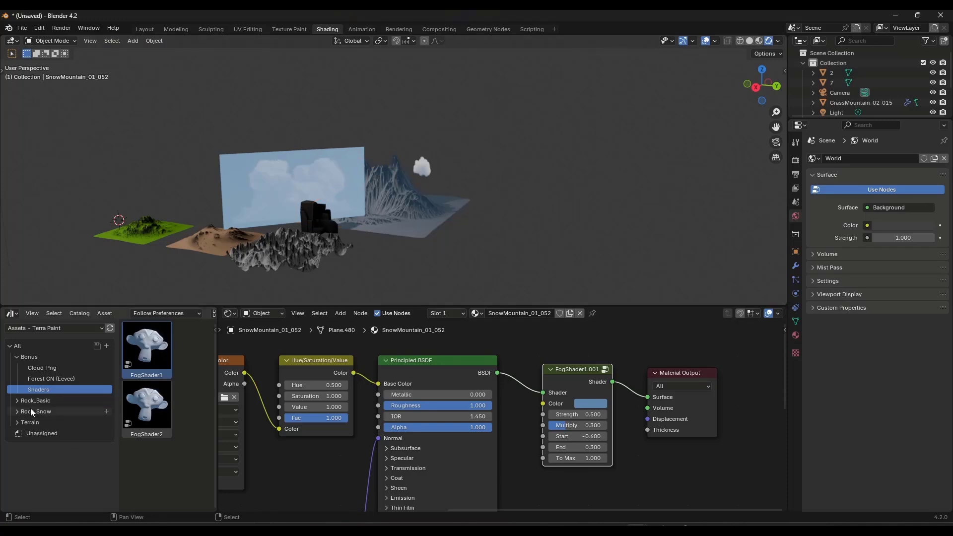
Expand the Terrain catalog and show the SandMountain_01 assets.
{"action": "left_click", "coordinate": [28, 421]}
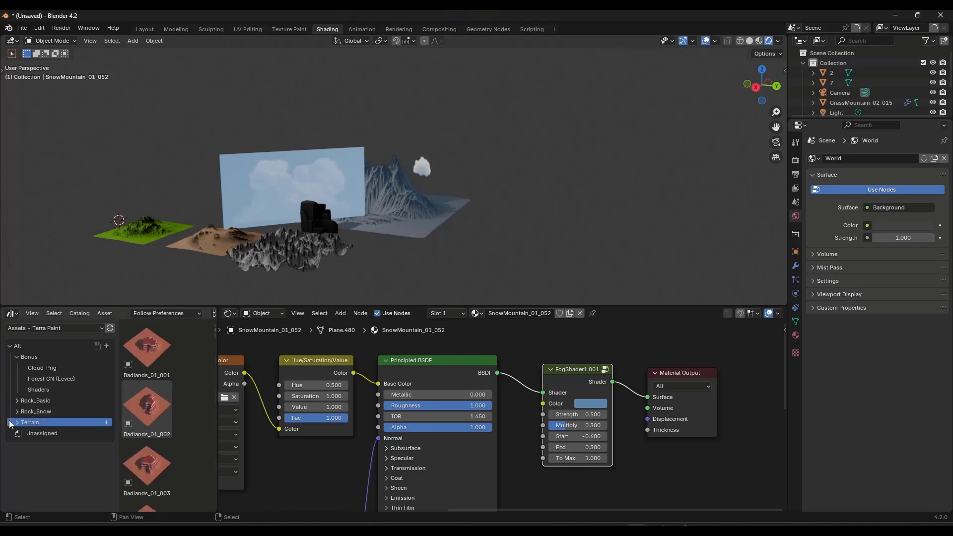
{"action": "left_click", "coordinate": [11, 422]}
{"action": "scroll", "coordinate": [63, 434], "scroll_direction": "down", "scroll_amount": 4}
{"action": "left_click", "coordinate": [51, 456]}
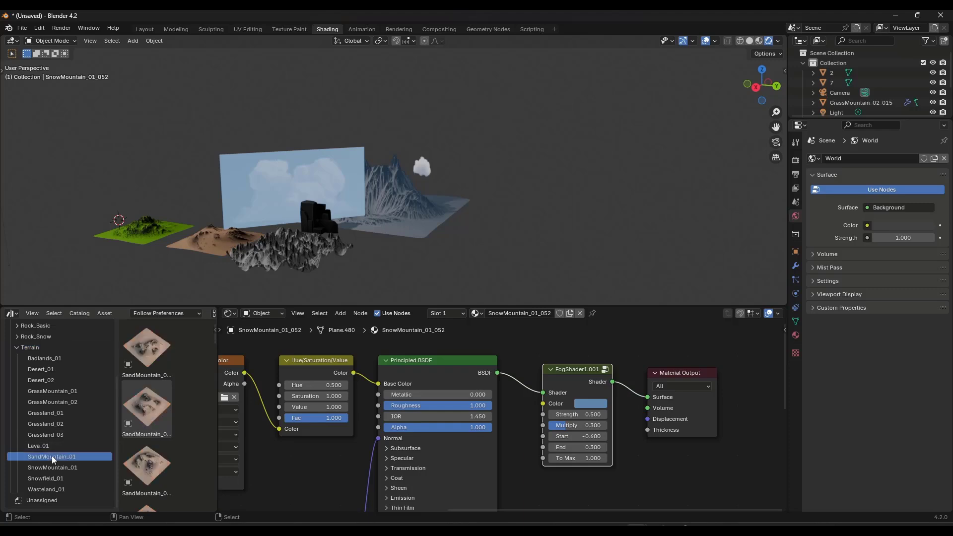
Add another SnowMountain_01_052 terrain from the SnowMountain_01 catalog to the empty area beyond the existing snow mountain.
{"action": "left_click", "coordinate": [54, 467]}
{"action": "scroll", "coordinate": [165, 422], "scroll_direction": "down", "scroll_amount": 2}
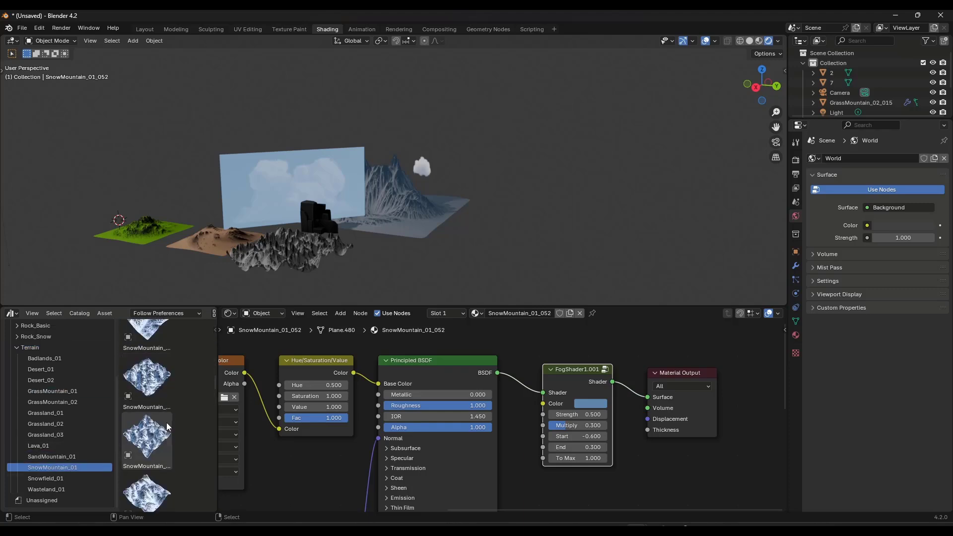
{"action": "scroll", "coordinate": [166, 422], "scroll_direction": "down", "scroll_amount": 5}
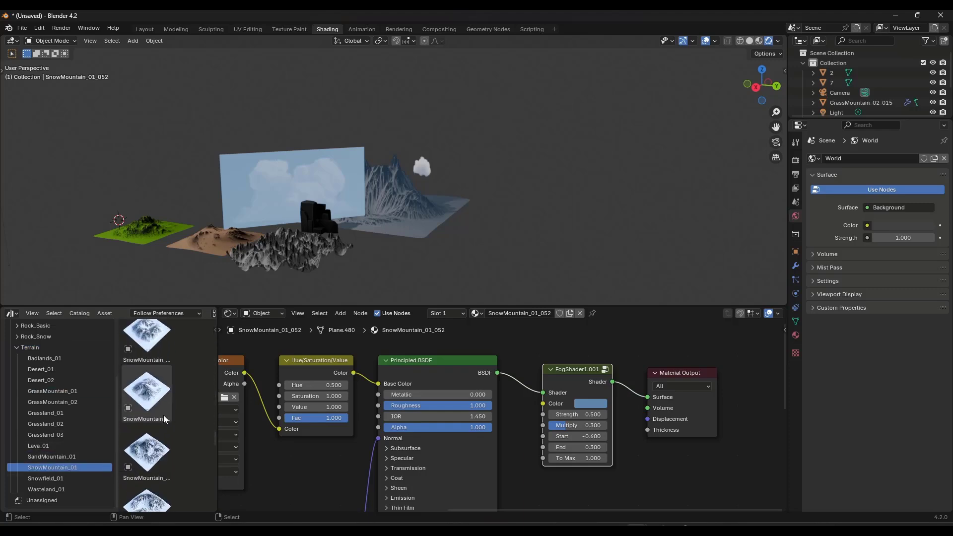
{"action": "scroll", "coordinate": [166, 417], "scroll_direction": "down", "scroll_amount": 5}
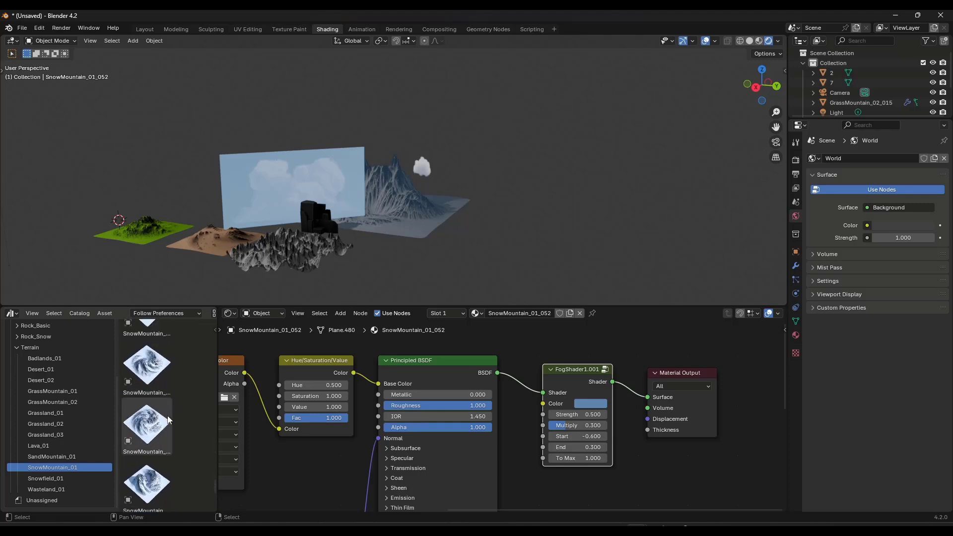
{"action": "scroll", "coordinate": [167, 419], "scroll_direction": "down", "scroll_amount": 1}
{"action": "scroll", "coordinate": [168, 419], "scroll_direction": "down", "scroll_amount": 2}
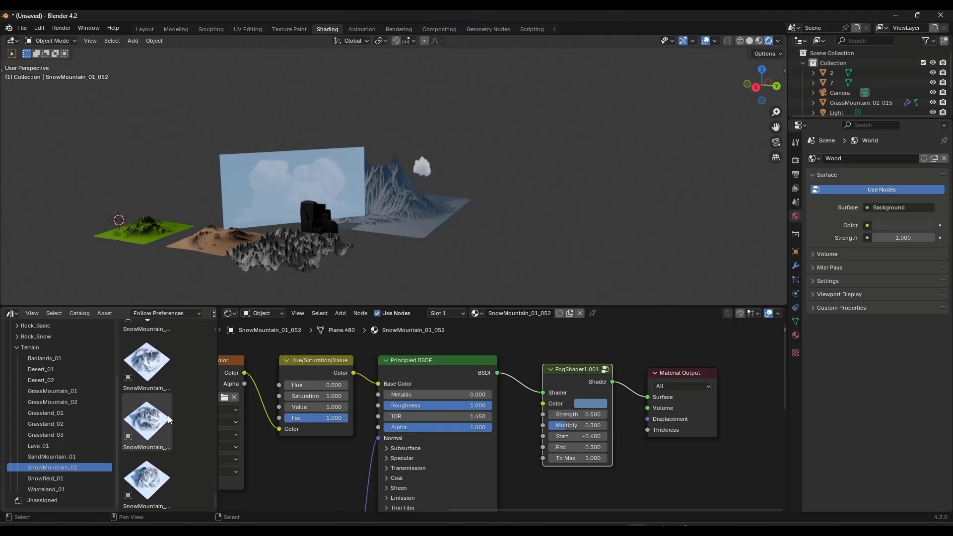
{"action": "left_click_drag", "start_coordinate": [147, 479], "coordinate": [660, 214]}
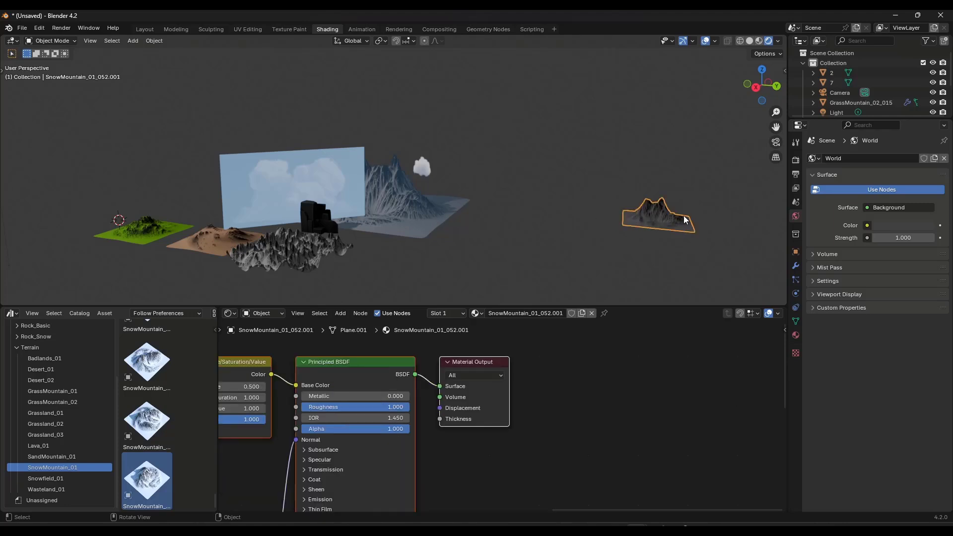
Enlarge the new snow mountain terrain and display it up close in Material Preview shading.
{"action": "key", "text": "s"}
{"action": "left_click", "coordinate": [729, 214]}
{"action": "left_click", "coordinate": [758, 40]}
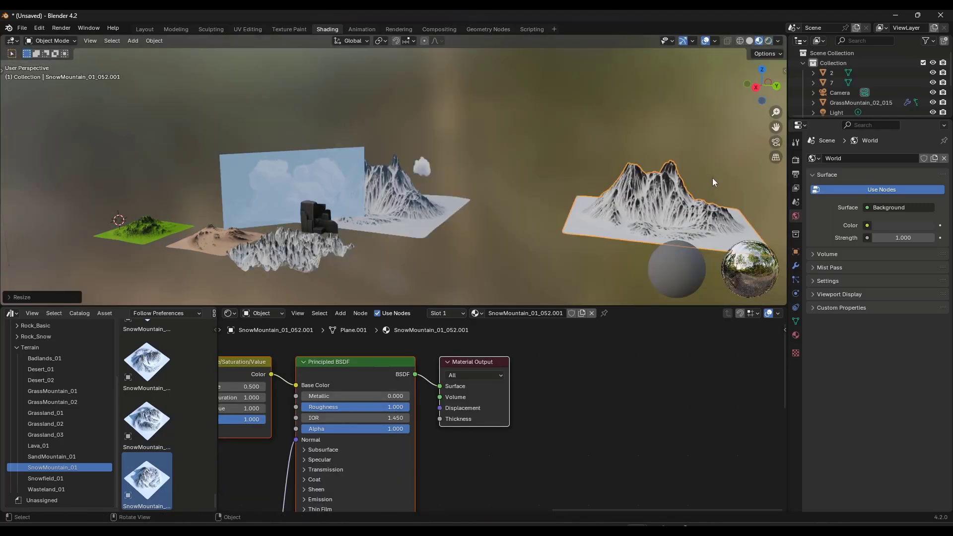
{"action": "scroll", "coordinate": [502, 216], "scroll_direction": "up", "scroll_amount": 5}
{"action": "middle_click_drag", "start_coordinate": [502, 216], "coordinate": [508, 203]}
{"action": "left_click", "coordinate": [768, 41]}
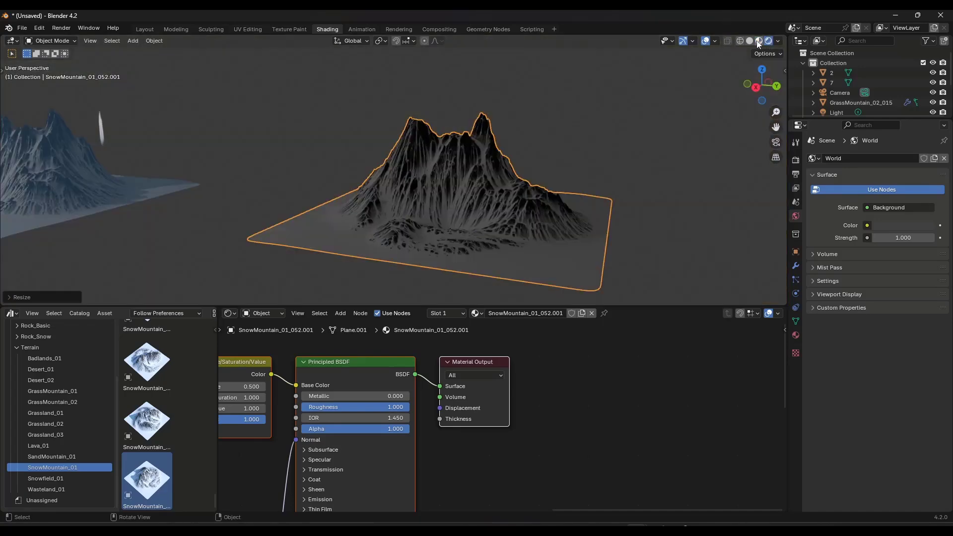
{"action": "left_click", "coordinate": [758, 41]}
{"action": "scroll", "coordinate": [517, 206], "scroll_direction": "up", "scroll_amount": 3}
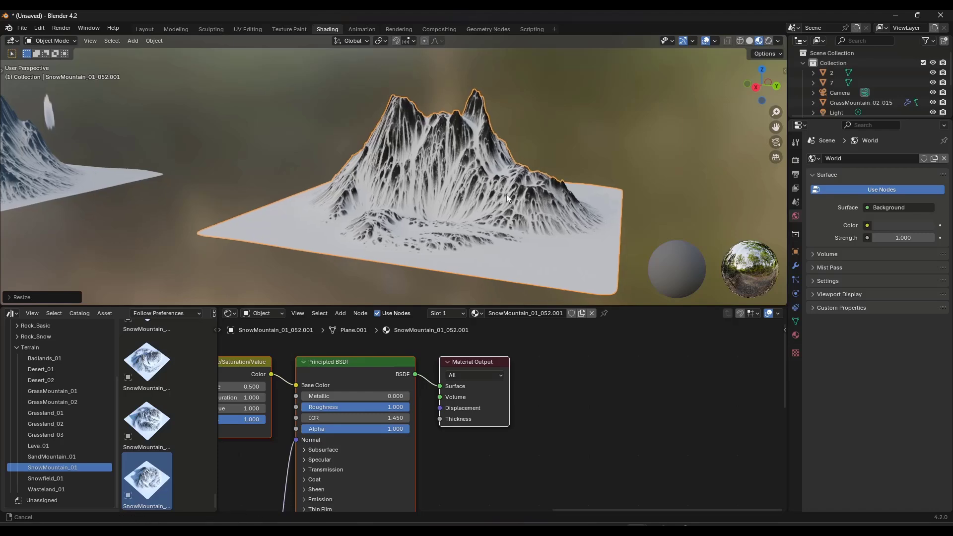
{"action": "middle_click_drag", "start_coordinate": [506, 195], "coordinate": [475, 191]}
{"action": "scroll", "coordinate": [52, 361], "scroll_direction": "up", "scroll_amount": 3}
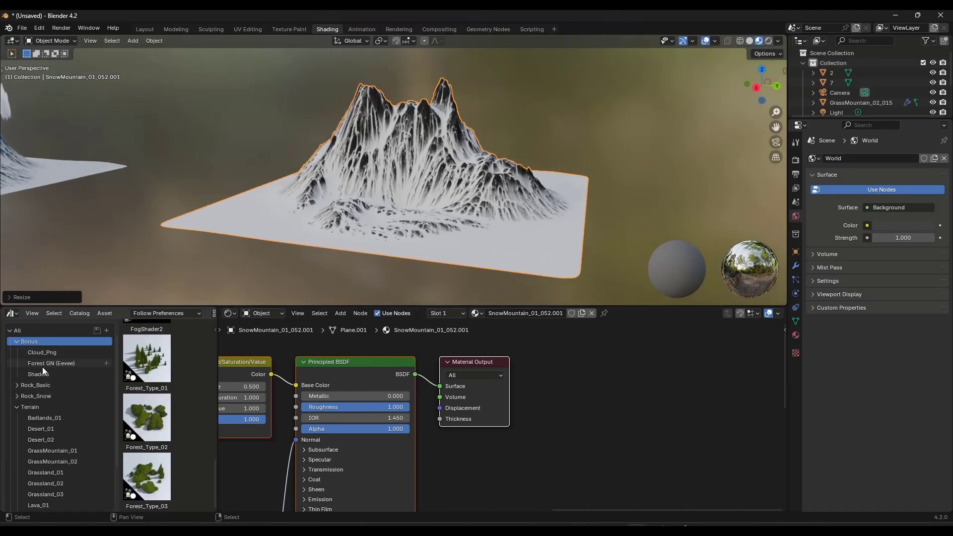
Insert the FogShader1 asset from the Bonus Shaders catalog between the new terrain's Principled BSDF and Material Output nodes.
{"action": "left_click", "coordinate": [42, 373]}
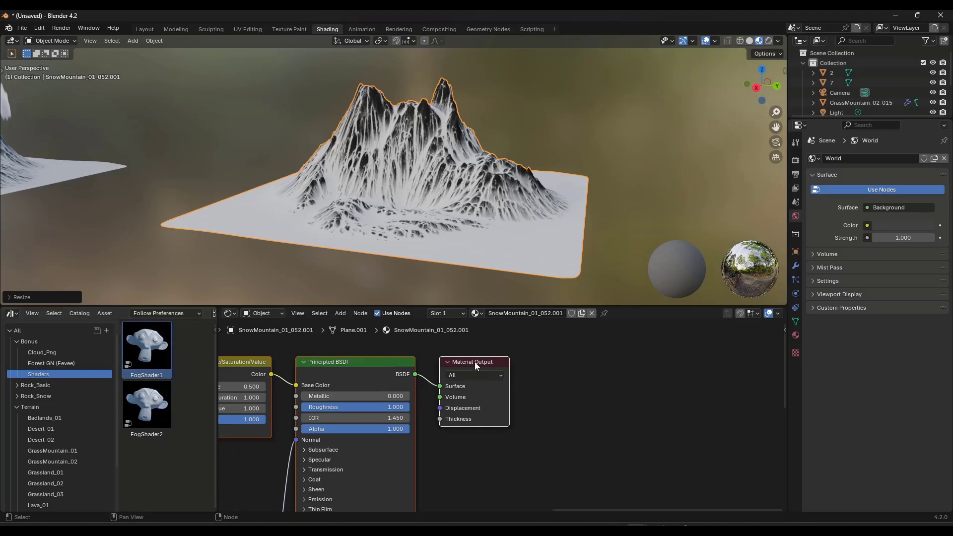
{"action": "left_click_drag", "start_coordinate": [476, 361], "coordinate": [659, 374]}
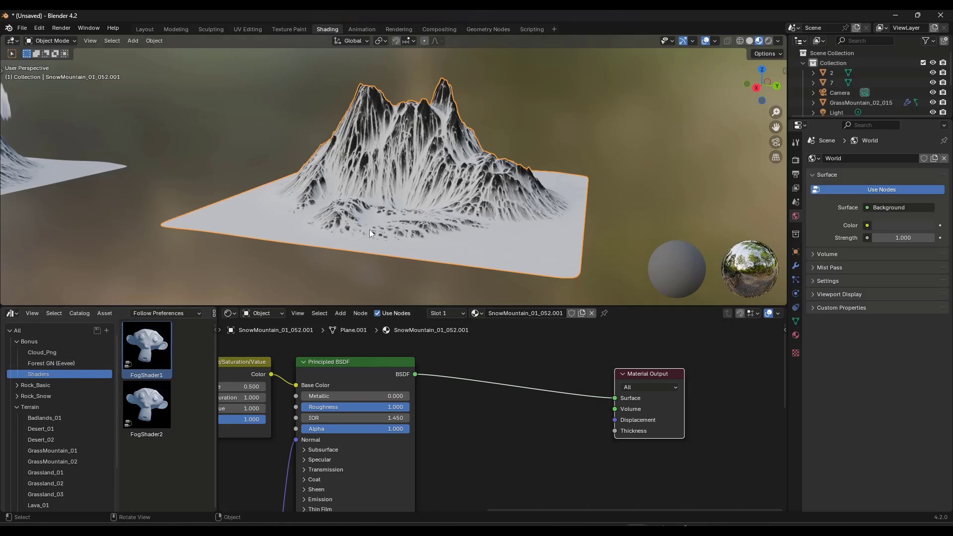
{"action": "left_click_drag", "start_coordinate": [147, 348], "coordinate": [526, 403]}
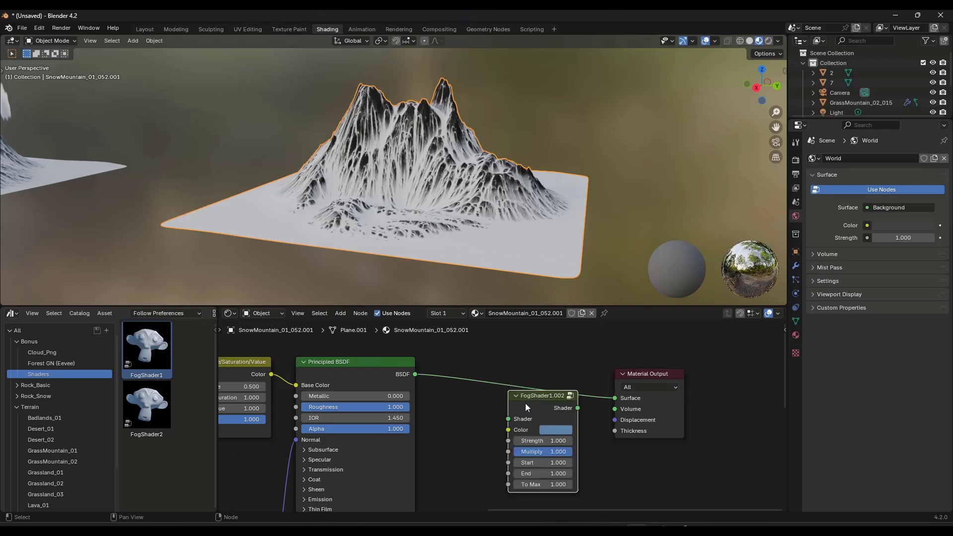
{"action": "left_click", "coordinate": [507, 373]}
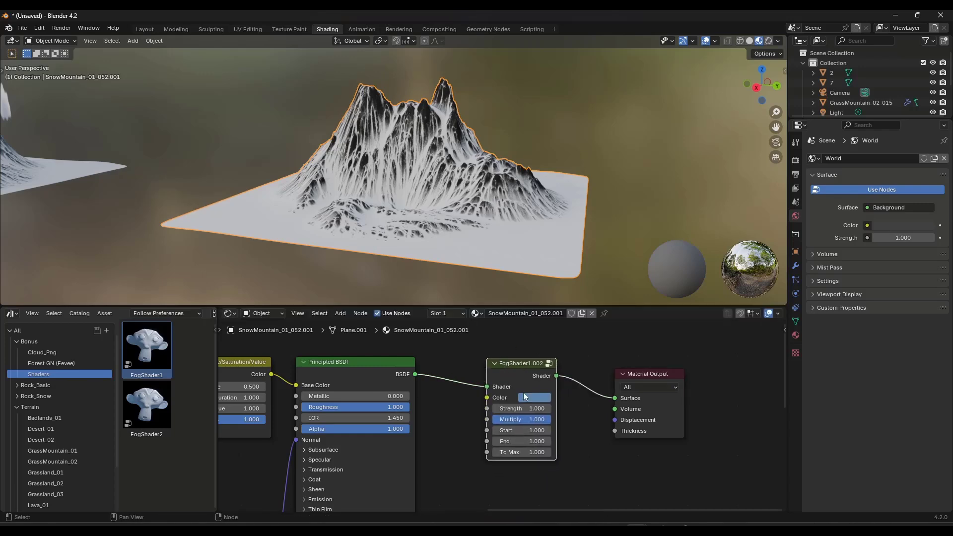
Set the new fog shader's Strength to 1.9, Start to 0.4, End to 1.3 and To Max to 0.8.
{"action": "scroll", "coordinate": [430, 164], "scroll_direction": "up", "scroll_amount": 3}
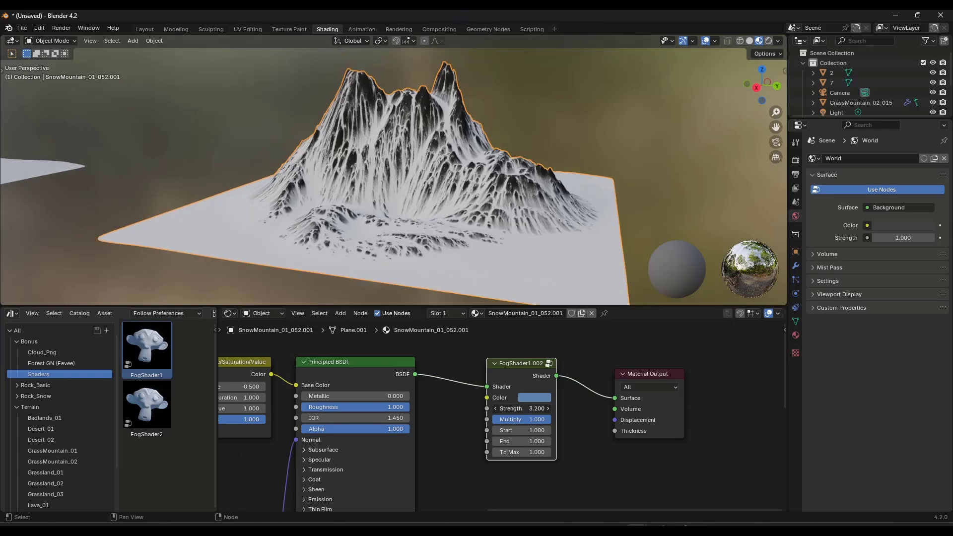
{"action": "mouse_move", "coordinate": [521, 430]}
{"action": "left_mouse_down"}
{"action": "mouse_move", "coordinate": [496, 430]}
{"action": "mouse_move", "coordinate": [506, 431]}
{"action": "left_mouse_up"}
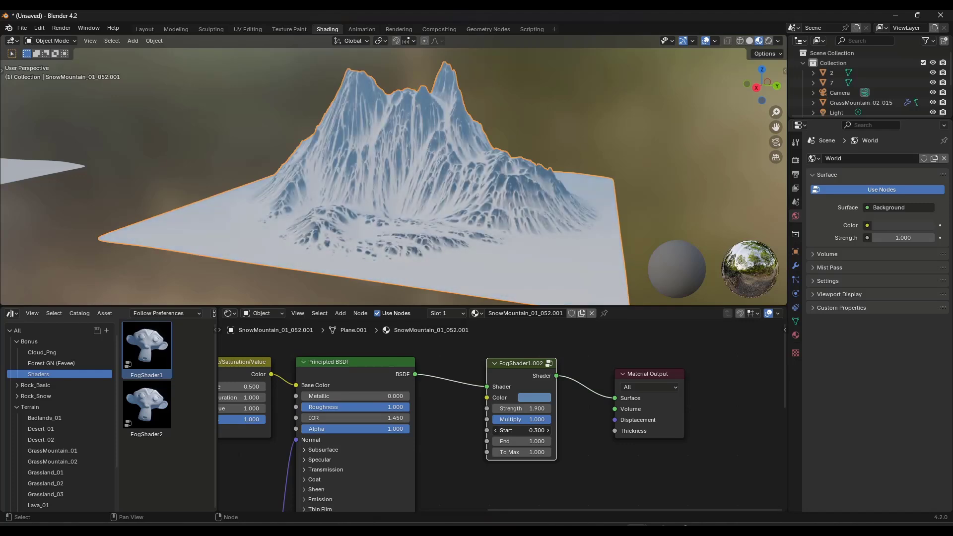
{"action": "left_click", "coordinate": [548, 430]}
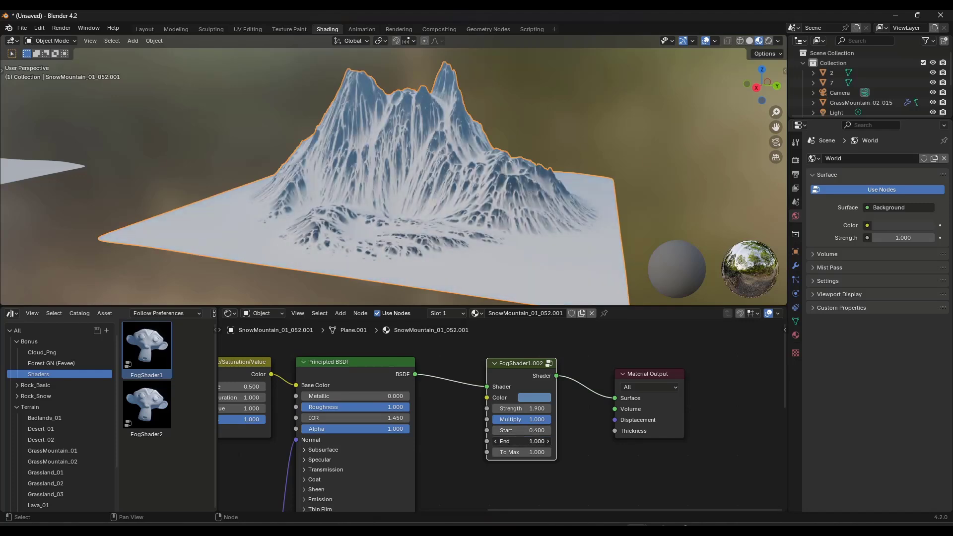
{"action": "left_click", "coordinate": [547, 441]}
{"action": "left_click", "coordinate": [548, 441]}
{"action": "left_click", "coordinate": [548, 441]}
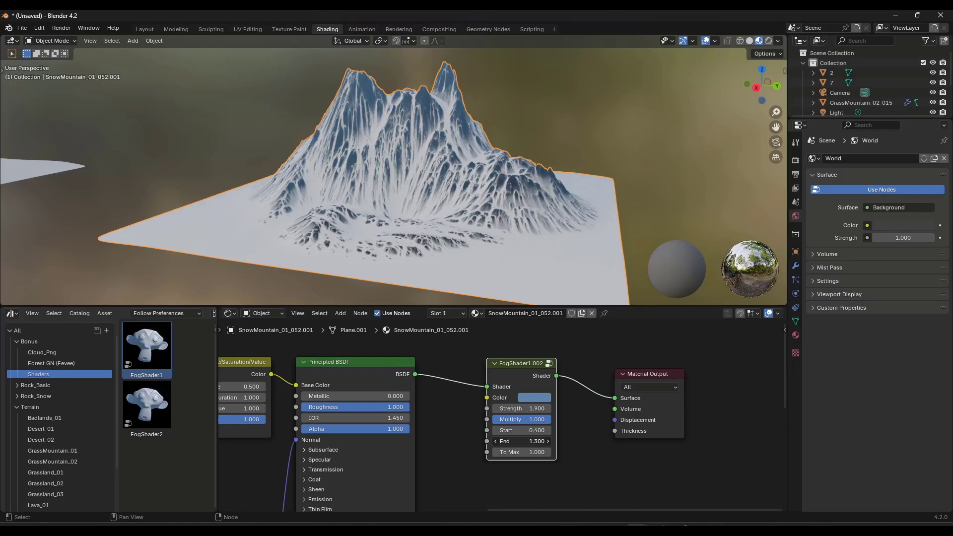
{"action": "mouse_move", "coordinate": [491, 277]}
{"action": "middle_mouse_down"}
{"action": "mouse_move", "coordinate": [519, 271]}
{"action": "mouse_move", "coordinate": [491, 273]}
{"action": "middle_mouse_up"}
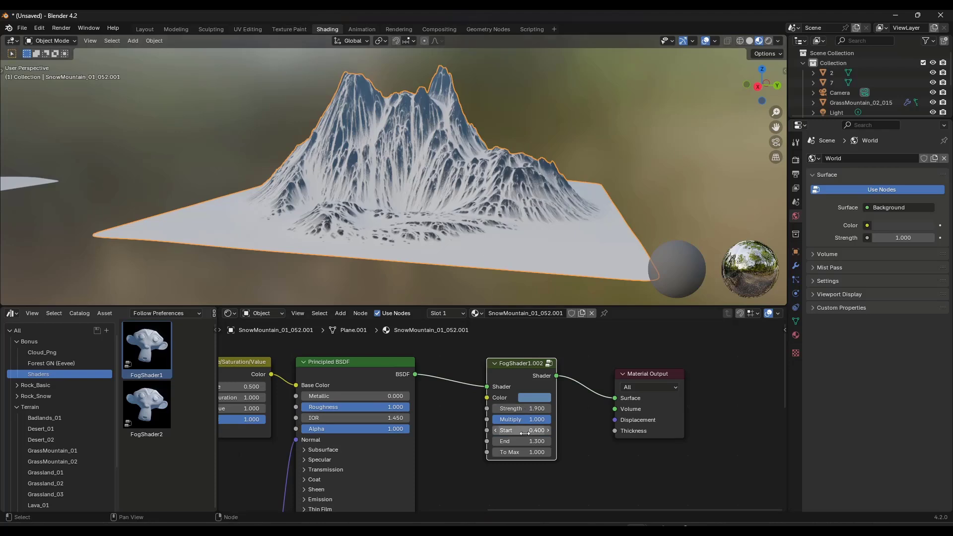
{"action": "left_click_drag", "start_coordinate": [521, 451], "coordinate": [506, 452]}
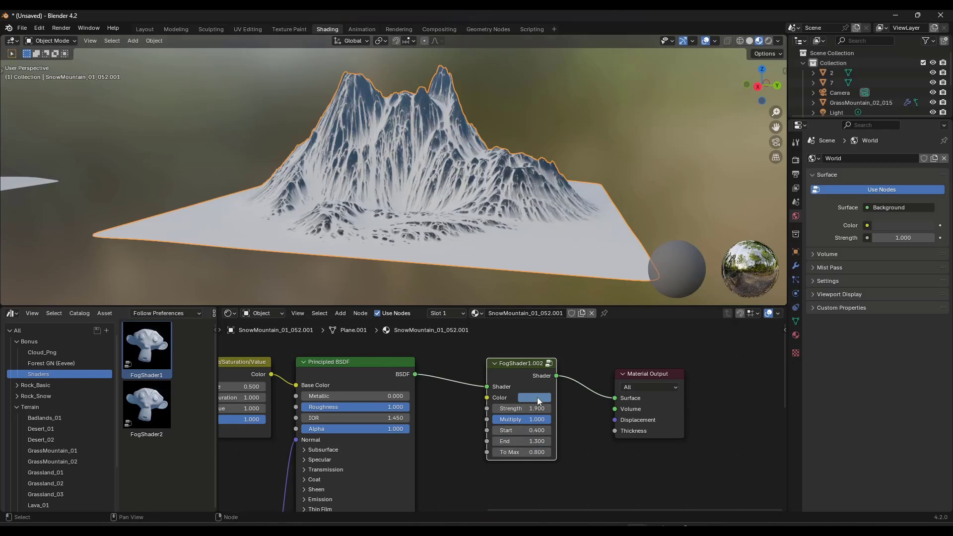
Change the fog shader's colour to a slightly lighter, more violet-tinted blue.
{"action": "left_click", "coordinate": [538, 399]}
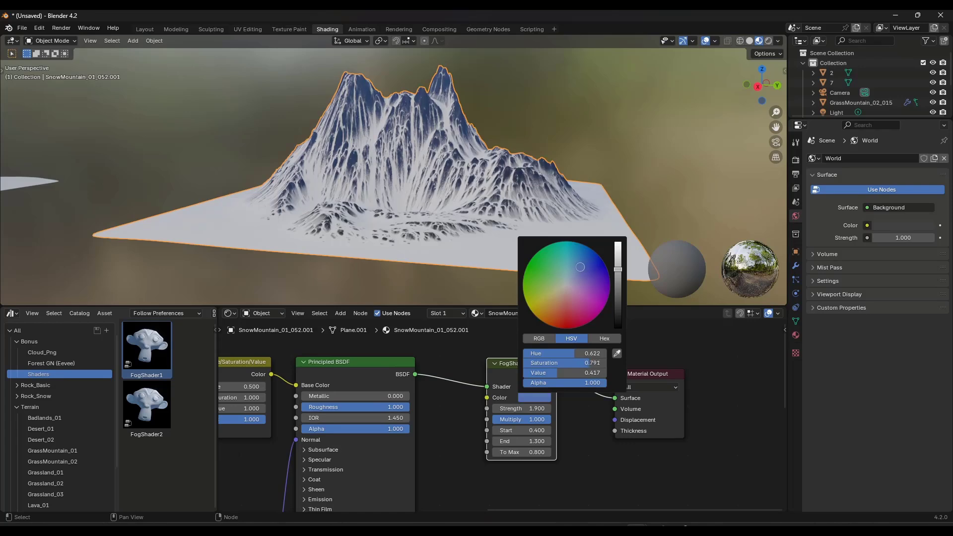
{"action": "mouse_move", "coordinate": [618, 271]}
{"action": "left_mouse_down"}
{"action": "mouse_move", "coordinate": [618, 254]}
{"action": "mouse_move", "coordinate": [618, 270]}
{"action": "left_mouse_up"}
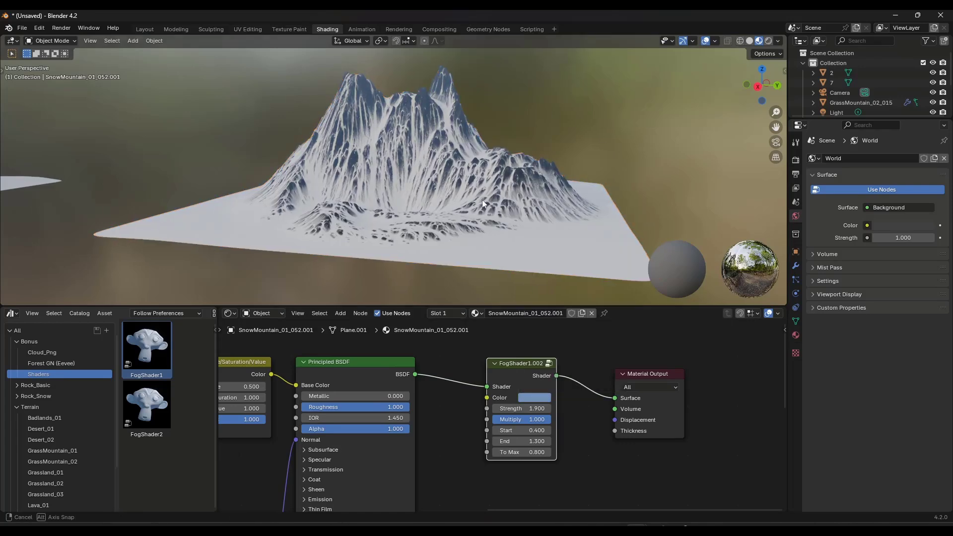
{"action": "middle_click_drag", "start_coordinate": [481, 199], "coordinate": [493, 216]}
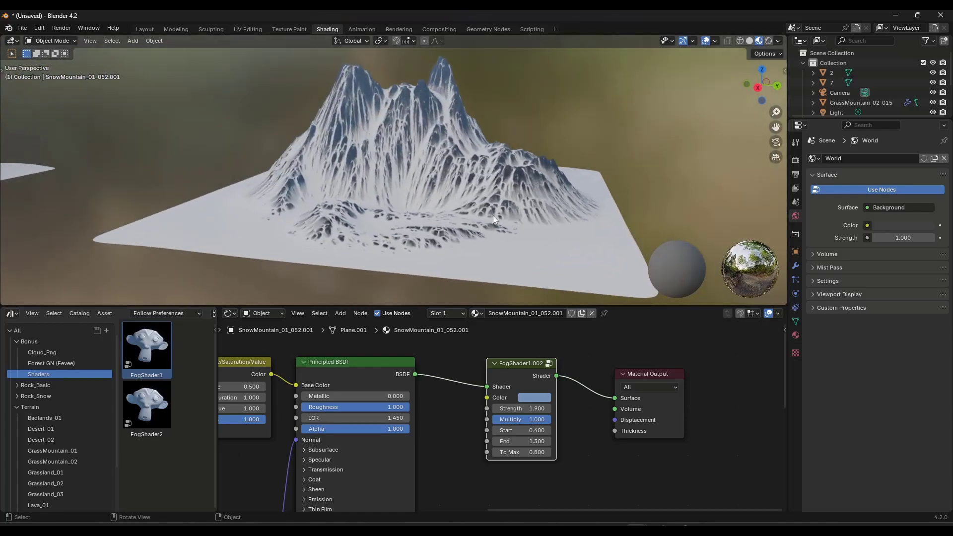
Compare the terrain without and with fog by linking the Principled BSDF directly to the Surface input and reconnecting the fog shader.
{"action": "left_click_drag", "start_coordinate": [416, 374], "coordinate": [516, 389]}
{"action": "left_click_drag", "start_coordinate": [615, 400], "coordinate": [614, 398]}
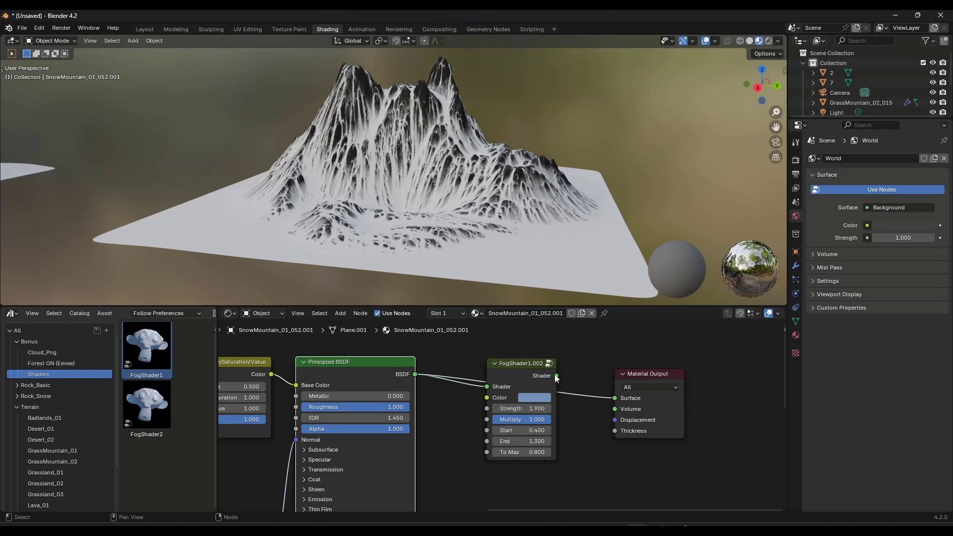
{"action": "left_click_drag", "start_coordinate": [555, 376], "coordinate": [615, 398]}
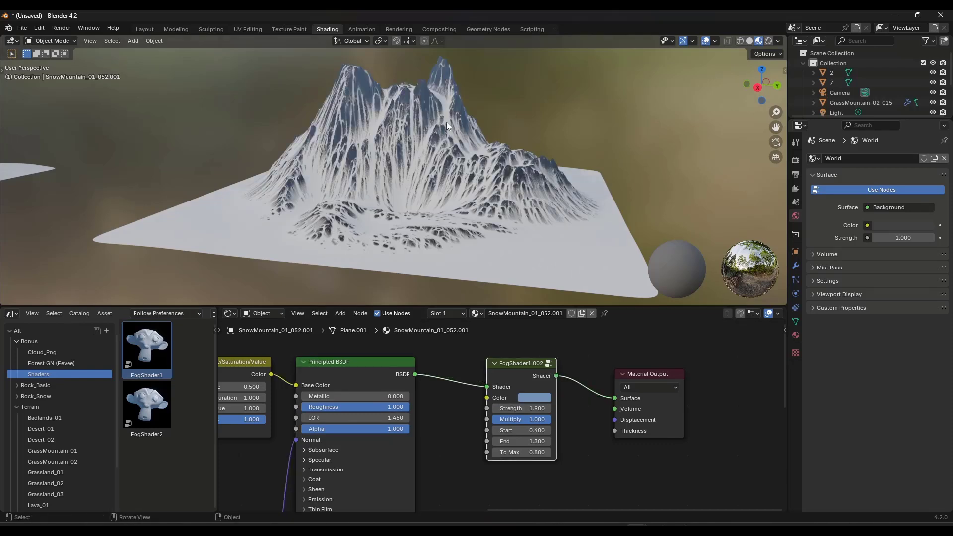
{"action": "scroll", "coordinate": [447, 123], "scroll_direction": "down", "scroll_amount": 3}
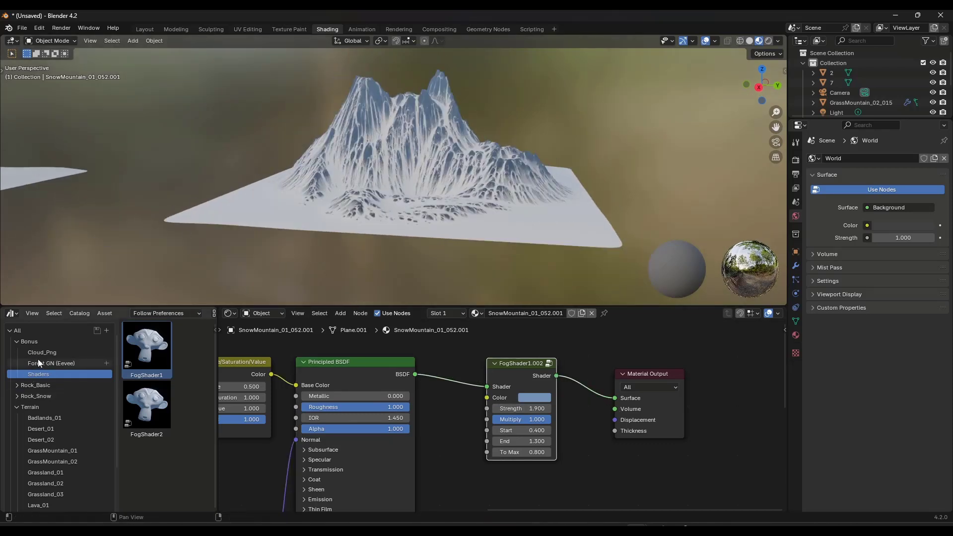
Add cloud 1 from the Cloud_Png catalog in front of the new snow mountain and rotate it 90° about the Z axis.
{"action": "left_click", "coordinate": [45, 353]}
{"action": "left_click_drag", "start_coordinate": [147, 345], "coordinate": [407, 261]}
{"action": "key", "text": "r"}
{"action": "key", "text": "z"}
{"action": "key", "text": "9"}
{"action": "key", "text": "0"}
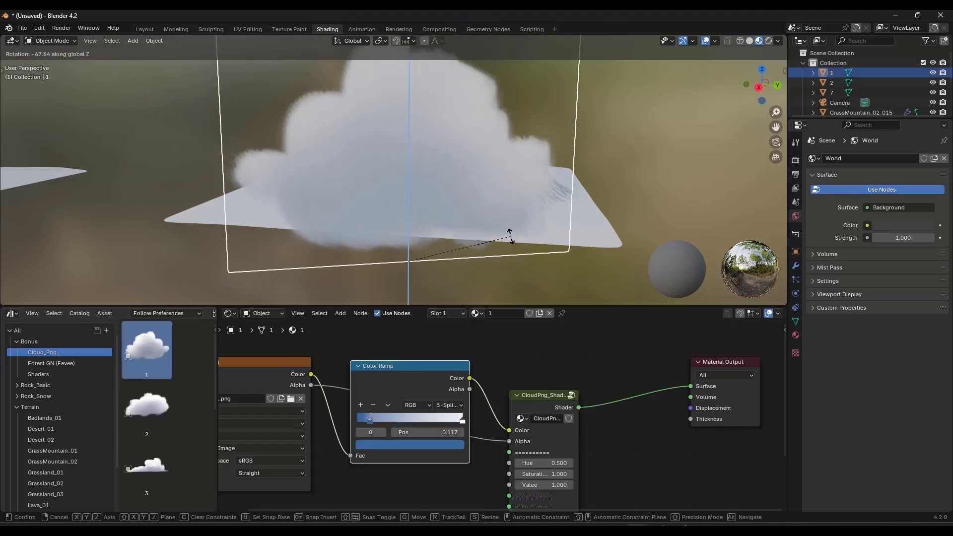
{"action": "key", "text": "Return"}
Scale cloud 1 down to roughly half its size and raise it over the front slope of the mountain.
{"action": "key", "text": "s"}
{"action": "left_click", "coordinate": [440, 207]}
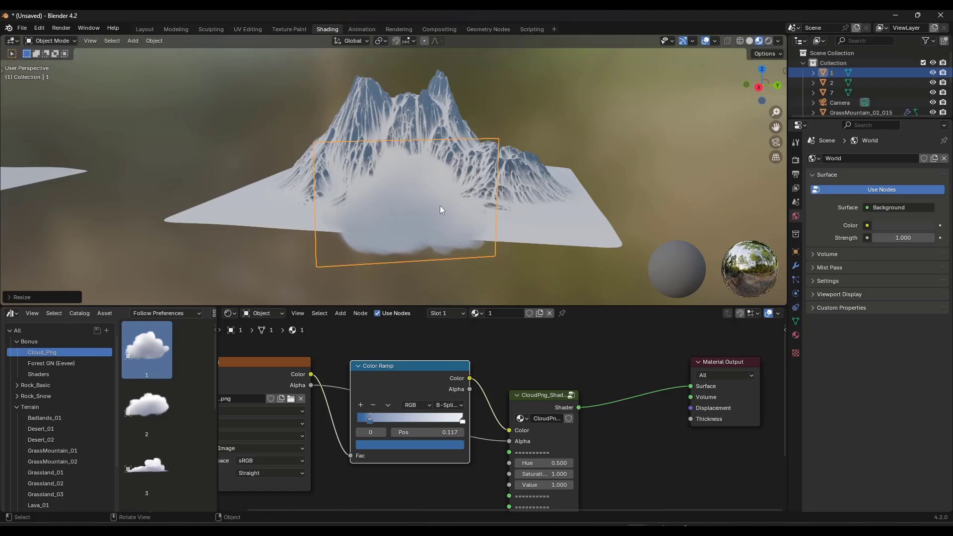
{"action": "key", "text": "g"}
{"action": "left_click", "coordinate": [451, 203]}
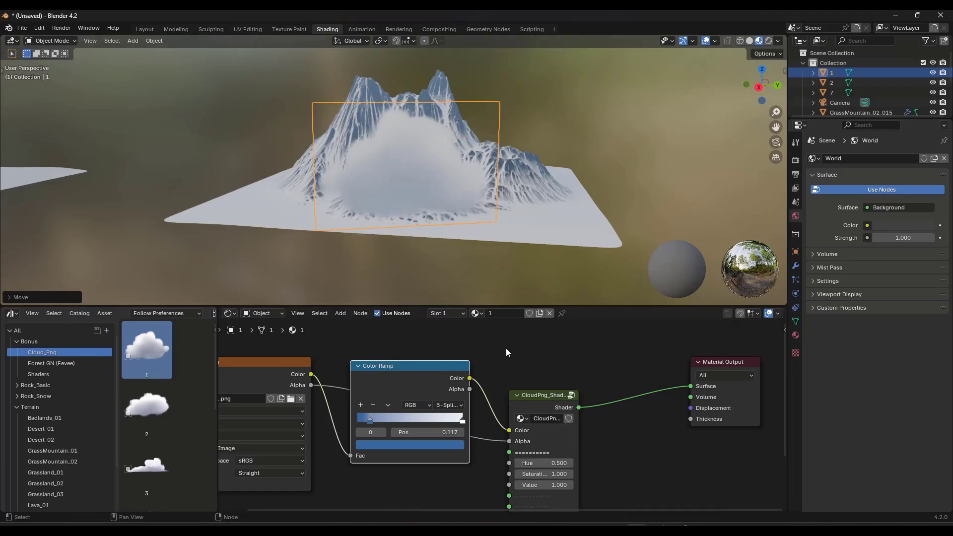
Lower the Opacity in cloud 1's CloudPng shader node to 0.425.
{"action": "scroll", "coordinate": [450, 348], "scroll_direction": "down", "scroll_amount": 2}
{"action": "middle_click_drag", "start_coordinate": [501, 490], "coordinate": [475, 441]}
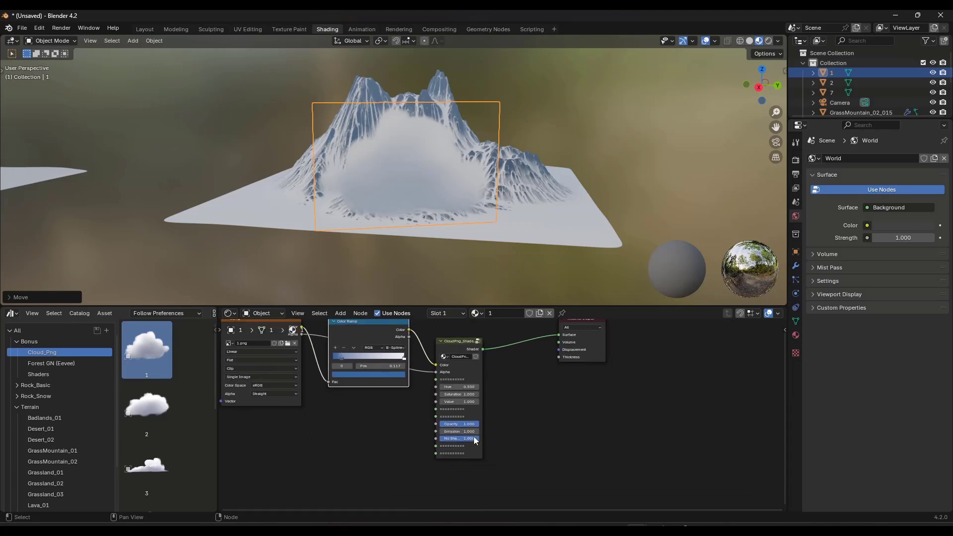
{"action": "scroll", "coordinate": [475, 440], "scroll_direction": "up", "scroll_amount": 4}
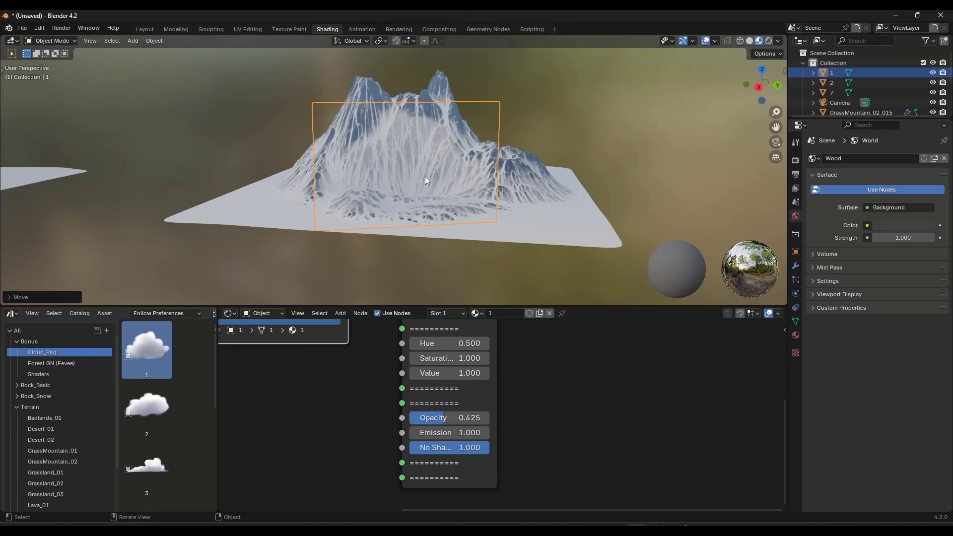
Move cloud 1 back along the X axis into the mountain and widen it along the Y axis.
{"action": "scroll", "coordinate": [424, 174], "scroll_direction": "up", "scroll_amount": 3}
{"action": "scroll", "coordinate": [422, 168], "scroll_direction": "down", "scroll_amount": 1}
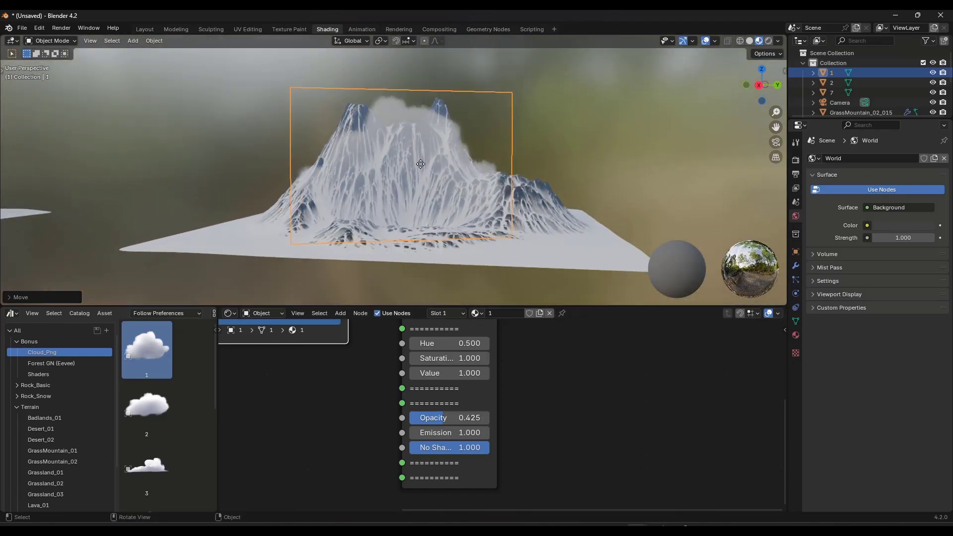
{"action": "key", "text": "g"}
{"action": "key", "text": "x"}
{"action": "left_click", "coordinate": [442, 122]}
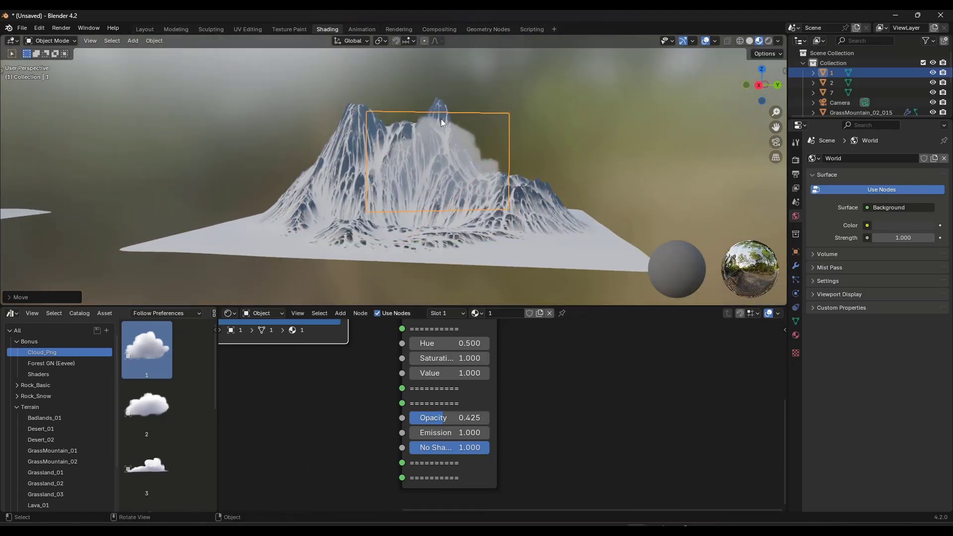
{"action": "key", "text": "s"}
{"action": "key", "text": "y"}
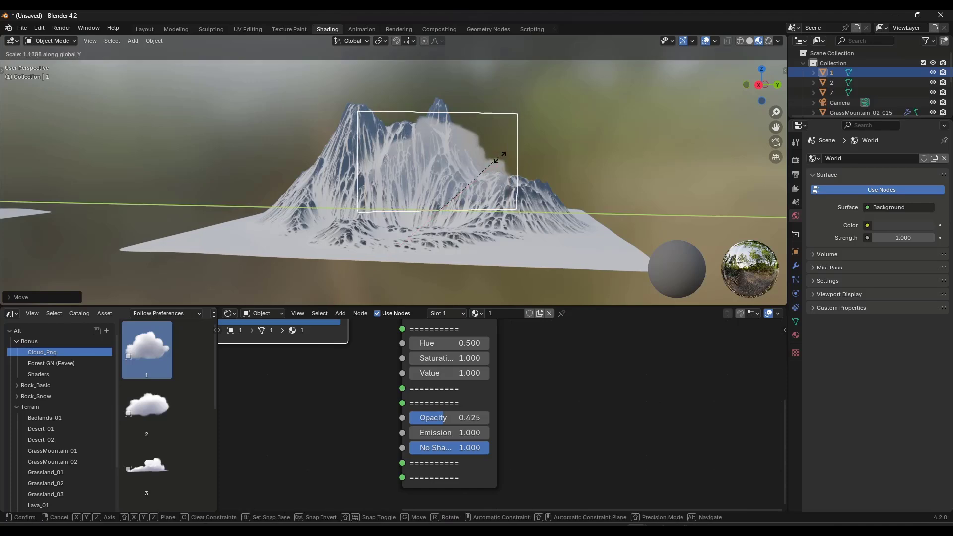
{"action": "left_click", "coordinate": [527, 160]}
{"action": "middle_click_drag", "start_coordinate": [528, 160], "coordinate": [491, 164]}
Lower the Strength in the new snow mountain's fog shader node to 1.100.
{"action": "left_click", "coordinate": [317, 214]}
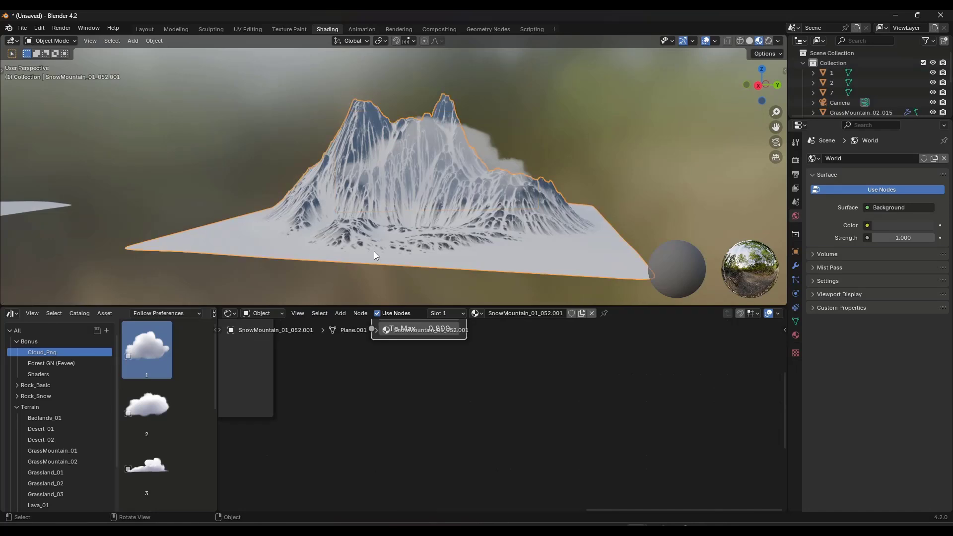
{"action": "key", "text": "Home"}
{"action": "scroll", "coordinate": [425, 379], "scroll_direction": "up", "scroll_amount": 4}
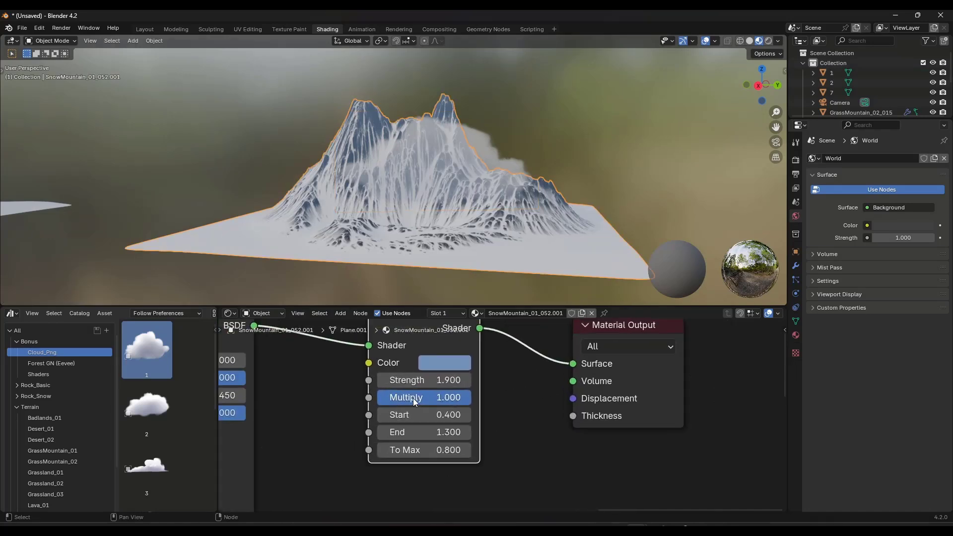
{"action": "mouse_move", "coordinate": [425, 380]}
{"action": "left_mouse_down"}
{"action": "mouse_move", "coordinate": [465, 380]}
{"action": "mouse_move", "coordinate": [336, 379]}
{"action": "mouse_move", "coordinate": [386, 379]}
{"action": "left_mouse_up"}
Duplicate the cloud in the snow mountain, place the copy higher up, and shift it along the Y axis beside the taller peaks.
{"action": "left_click", "coordinate": [402, 185]}
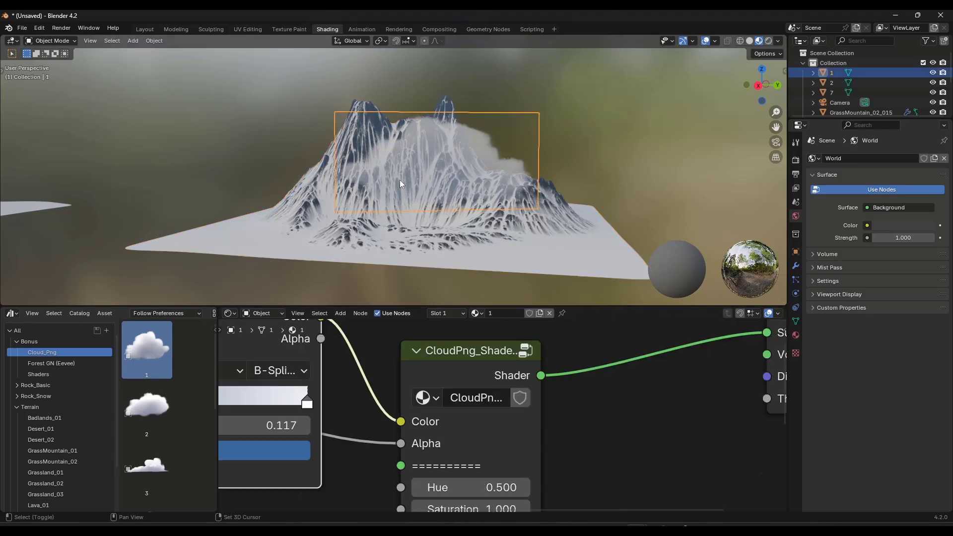
{"action": "key", "text": "shift+d"}
{"action": "left_click", "coordinate": [392, 124]}
{"action": "key", "text": "g"}
{"action": "key", "text": "y"}
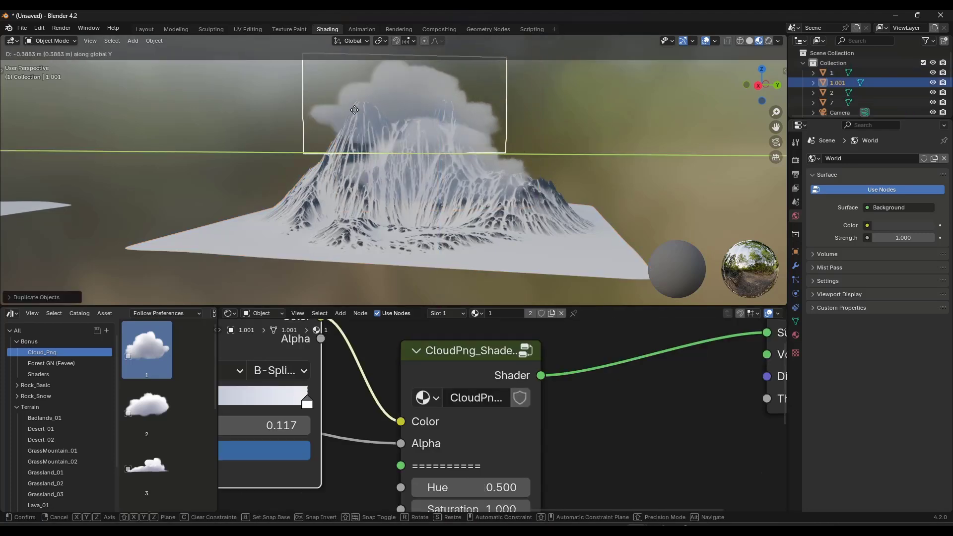
{"action": "left_click", "coordinate": [350, 138]}
{"action": "left_click", "coordinate": [351, 136]}
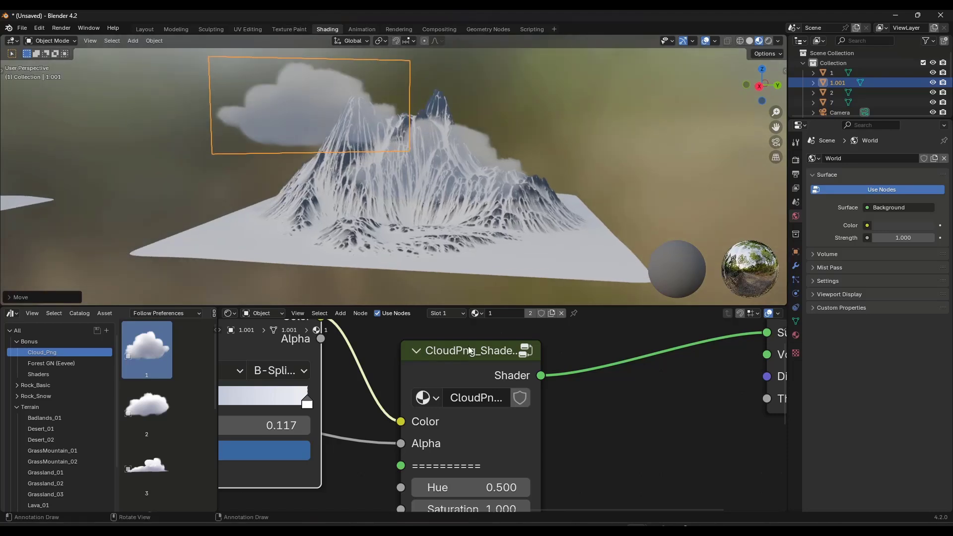
Raise the Strength in the snow mountain's fog shader node slightly.
{"action": "left_click", "coordinate": [546, 258]}
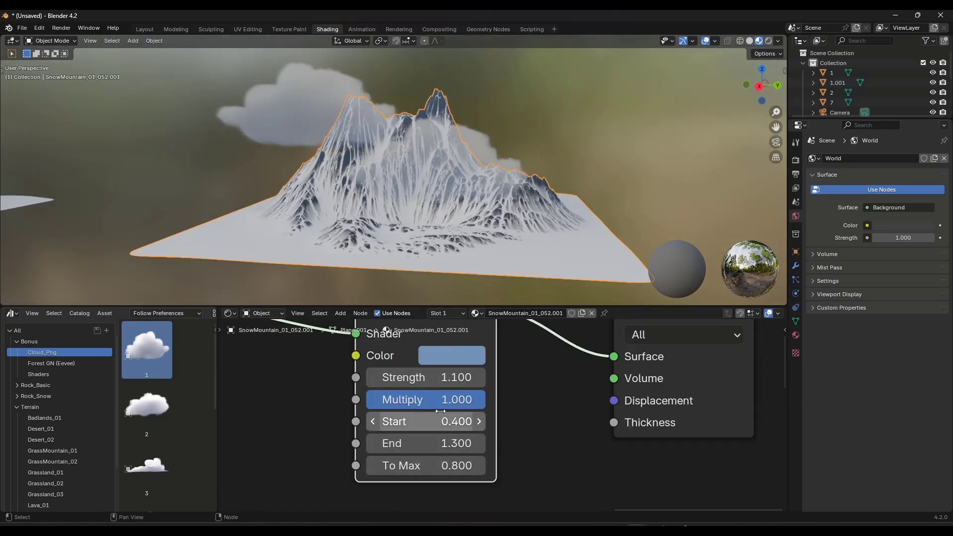
{"action": "mouse_move", "coordinate": [446, 377]}
{"action": "left_mouse_down"}
{"action": "mouse_move", "coordinate": [536, 377]}
{"action": "mouse_move", "coordinate": [422, 377]}
{"action": "mouse_move", "coordinate": [457, 377]}
{"action": "left_mouse_up"}
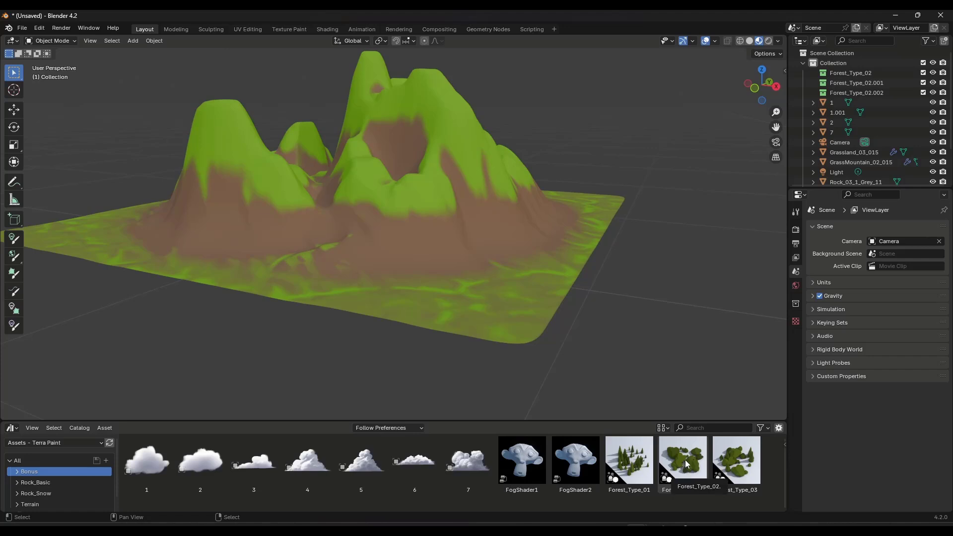
Add Forest_Type_02 from the Bonus catalog to the grassland terrain's front corner and scale it to 0.125.
{"action": "left_click_drag", "start_coordinate": [686, 464], "coordinate": [464, 291]}
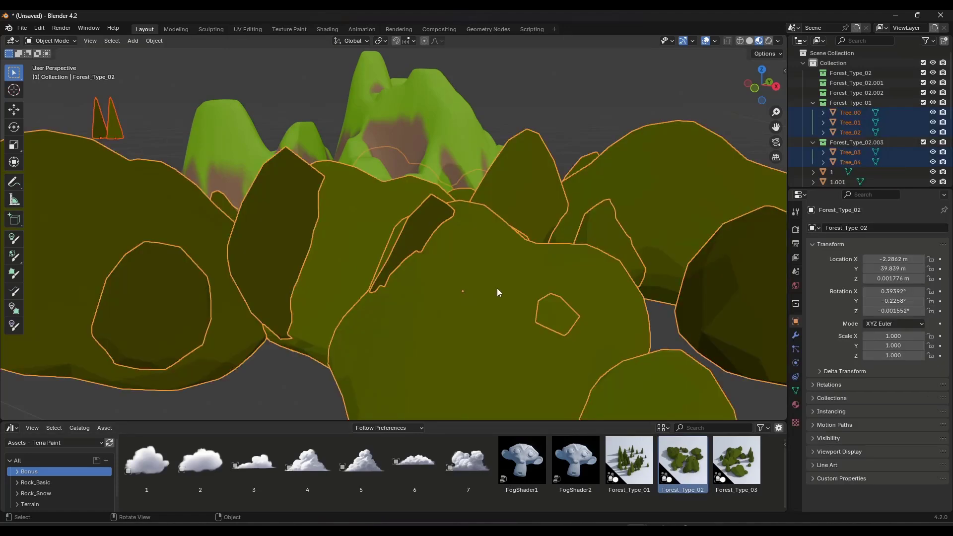
{"action": "scroll", "coordinate": [498, 292], "scroll_direction": "down", "scroll_amount": 6}
{"action": "key", "text": "s"}
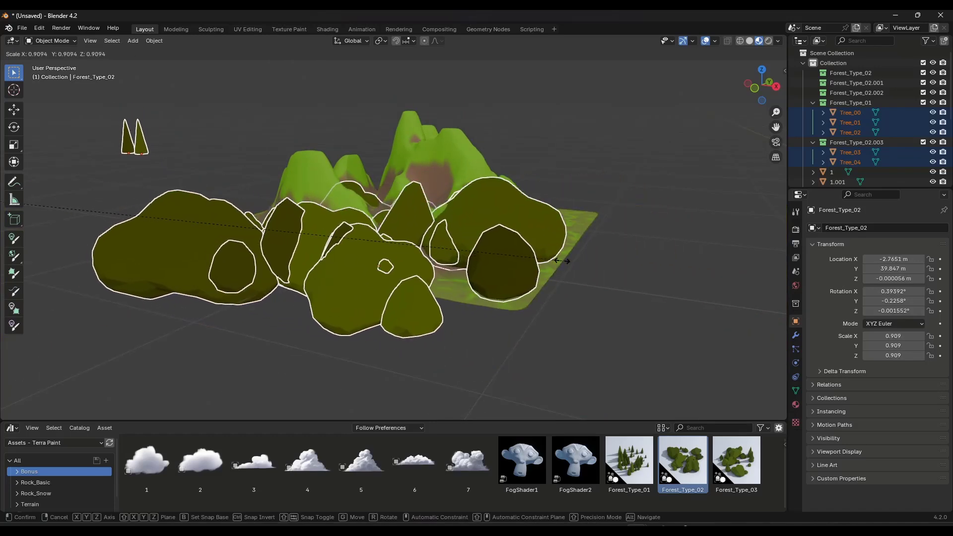
{"action": "right_click", "coordinate": [561, 260]}
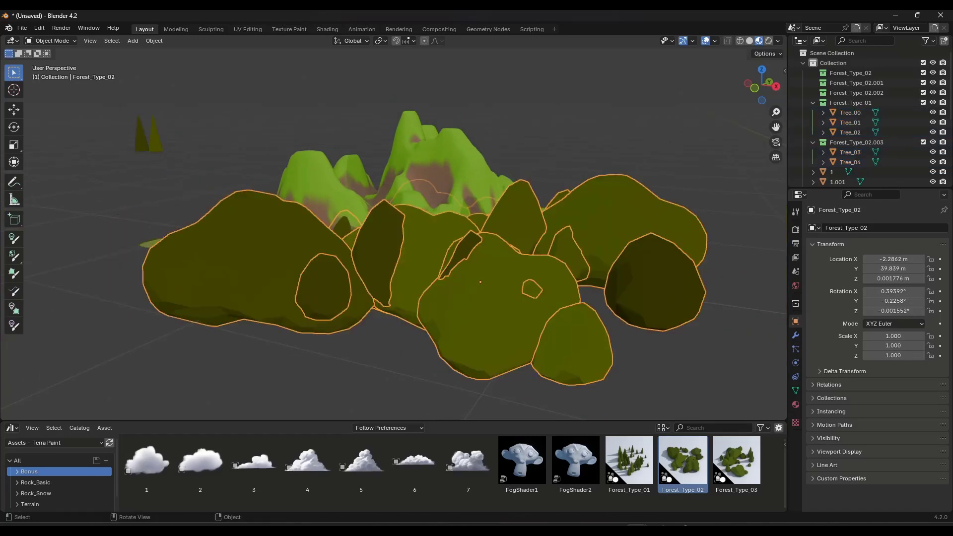
{"action": "key", "text": "s"}
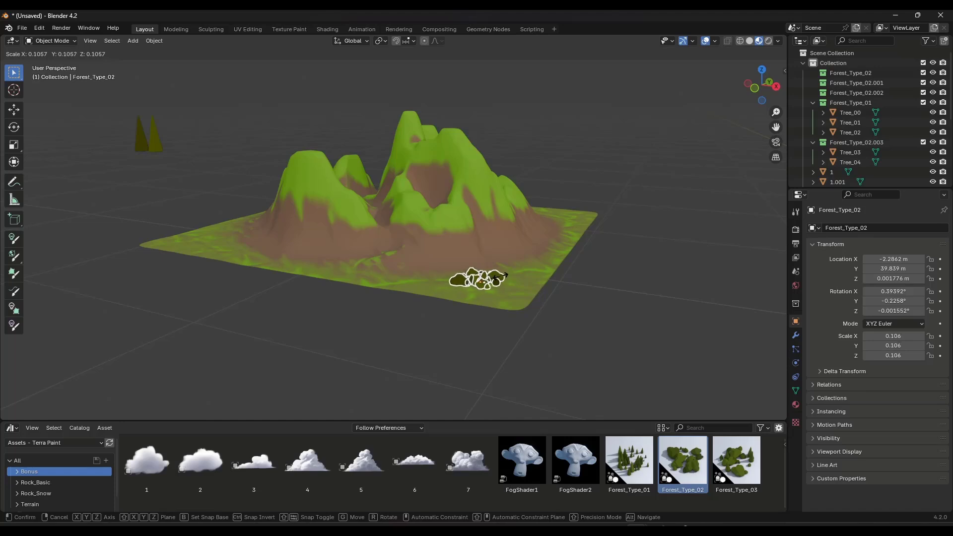
{"action": "left_click", "coordinate": [492, 281]}
{"action": "scroll", "coordinate": [492, 280], "scroll_direction": "up", "scroll_amount": 5}
In Edit Mode, select one side of the forest's base mesh and stretch it outward horizontally with Z locked.
{"action": "key", "text": "Tab"}
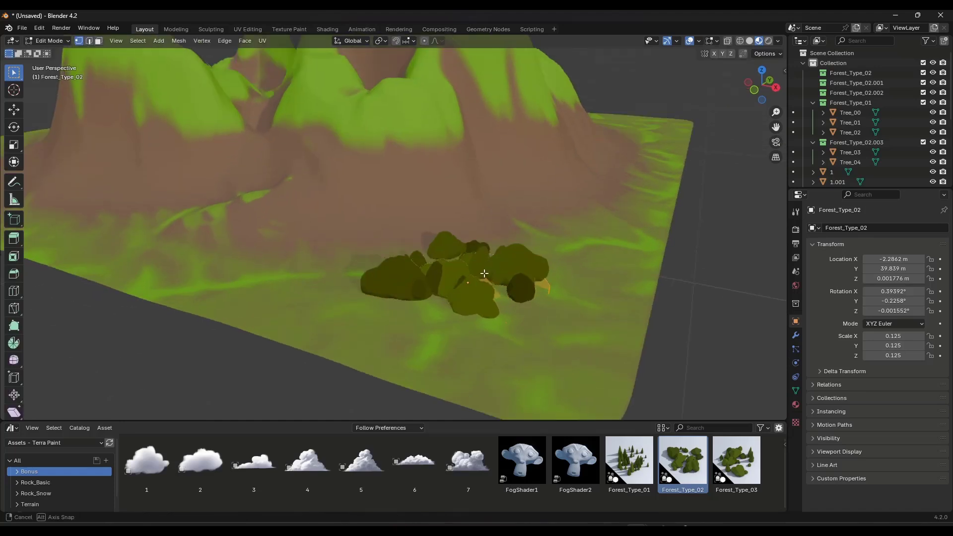
{"action": "middle_click_drag", "start_coordinate": [484, 279], "coordinate": [485, 191]}
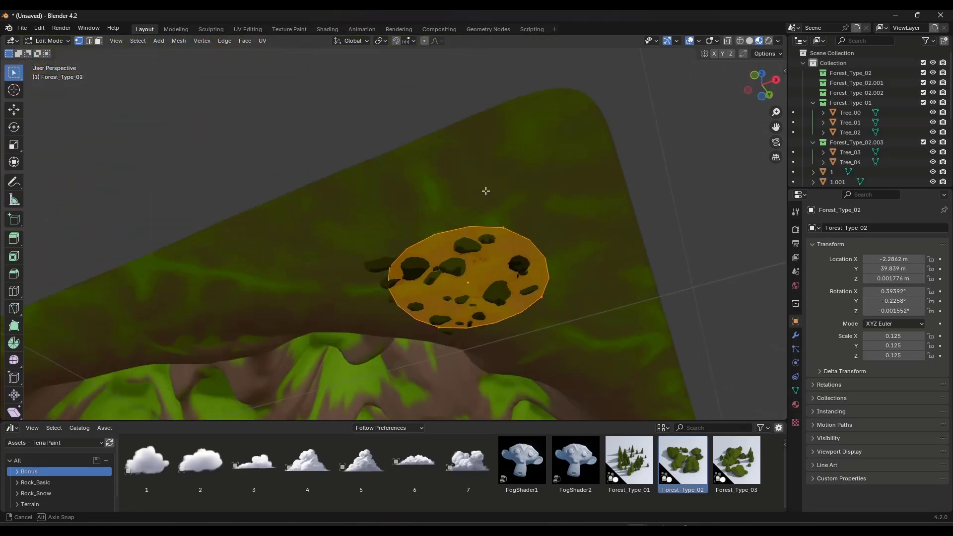
{"action": "left_click_drag", "start_coordinate": [497, 217], "coordinate": [565, 320]}
{"action": "middle_click_drag", "start_coordinate": [565, 320], "coordinate": [538, 288]}
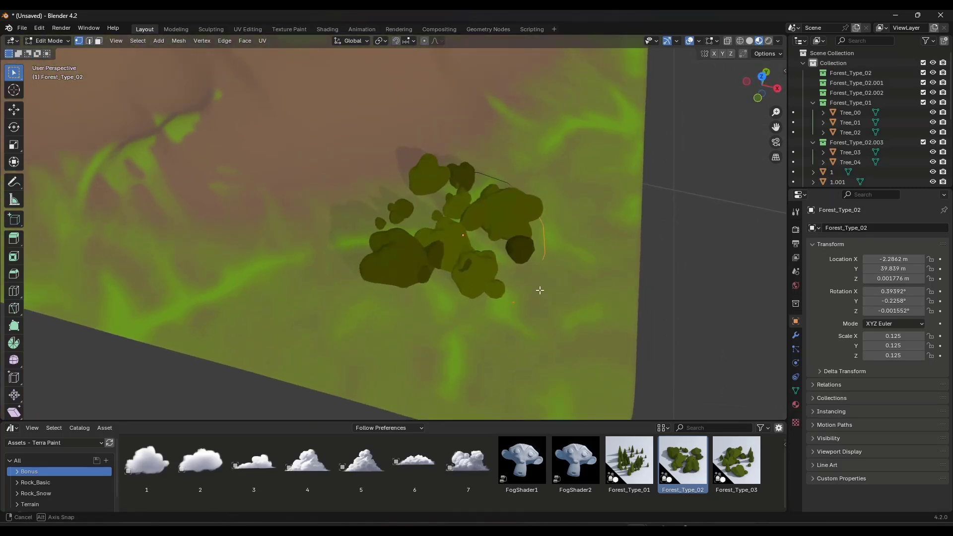
{"action": "key", "text": "g"}
{"action": "key", "text": "shift+z"}
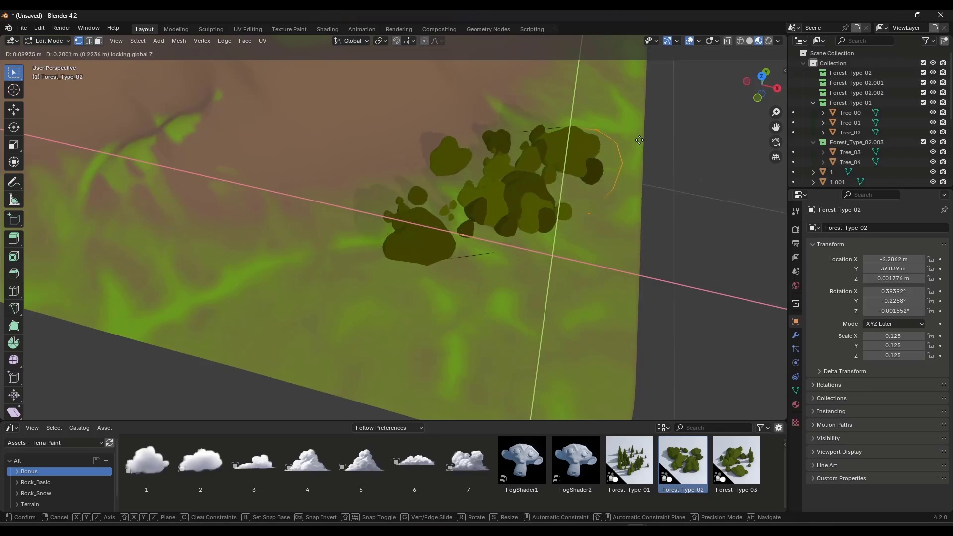
{"action": "left_click", "coordinate": [651, 223]}
{"action": "key", "text": "space"}
{"action": "key", "text": "Tab"}
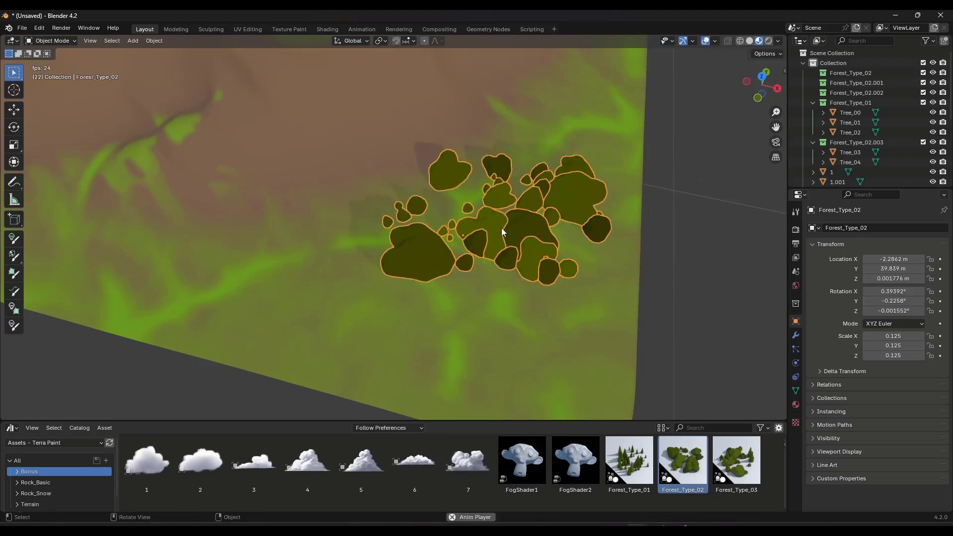
Set the Target of the forest's Shrinkwrap modifier to the grassland terrain.
{"action": "left_click", "coordinate": [795, 336]}
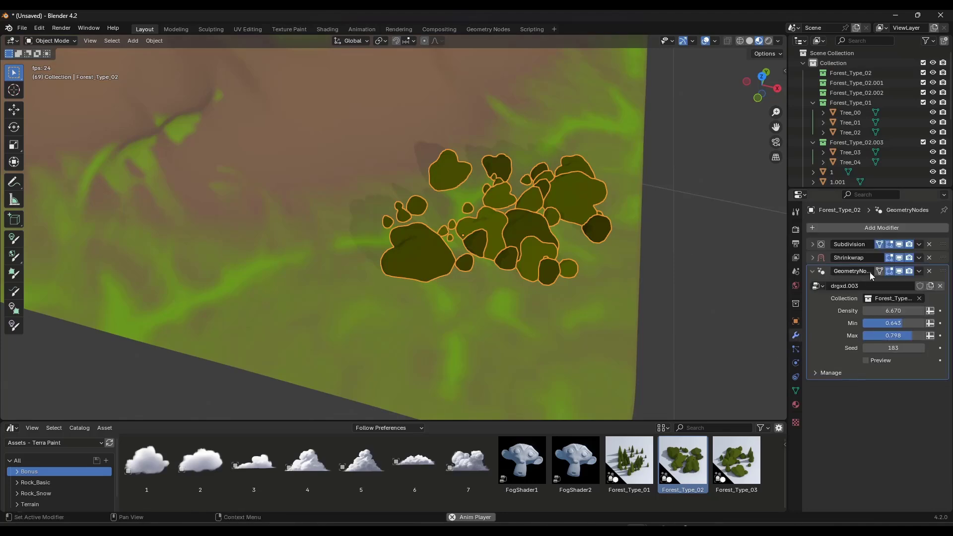
{"action": "scroll", "coordinate": [371, 162], "scroll_direction": "down", "scroll_amount": 4}
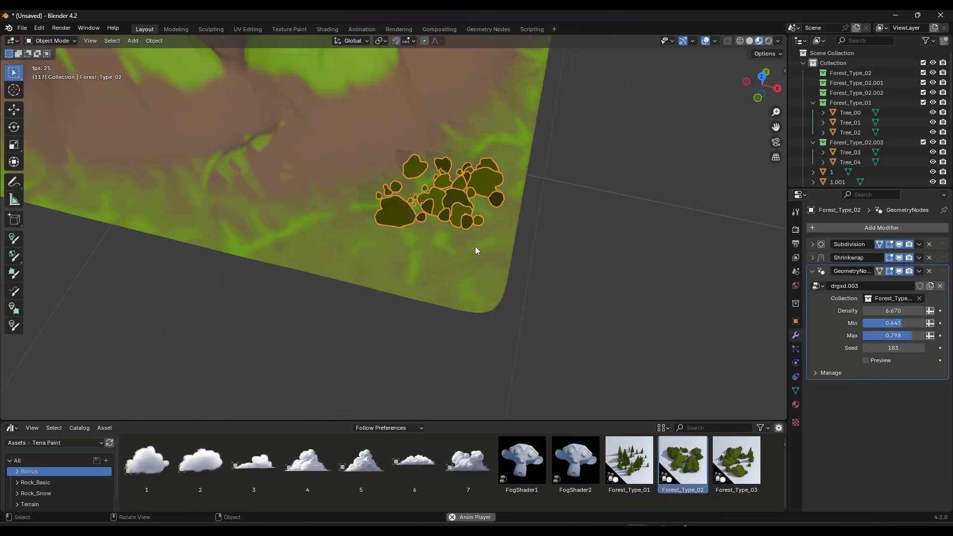
{"action": "middle_click_drag", "start_coordinate": [475, 246], "coordinate": [501, 209]}
{"action": "scroll", "coordinate": [460, 201], "scroll_direction": "up", "scroll_amount": 3}
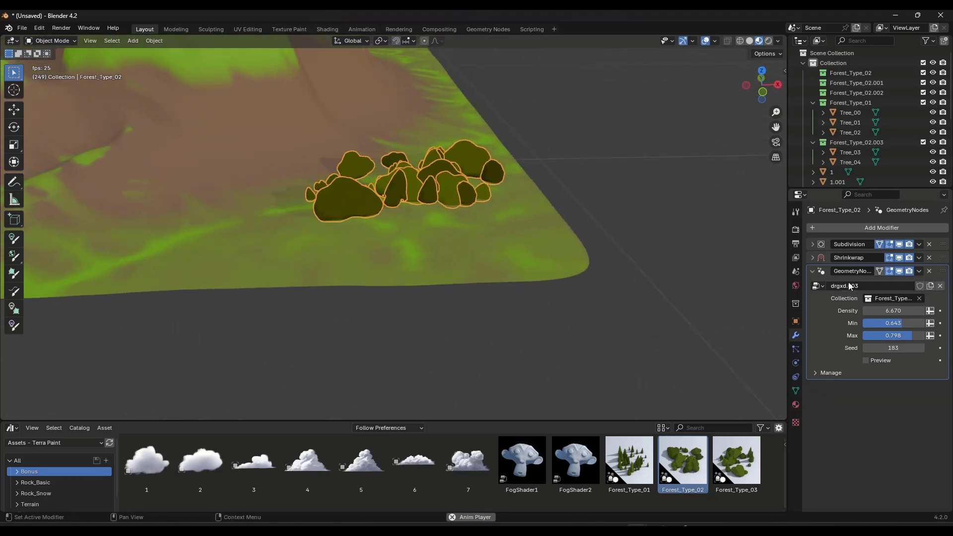
{"action": "left_click", "coordinate": [812, 257]}
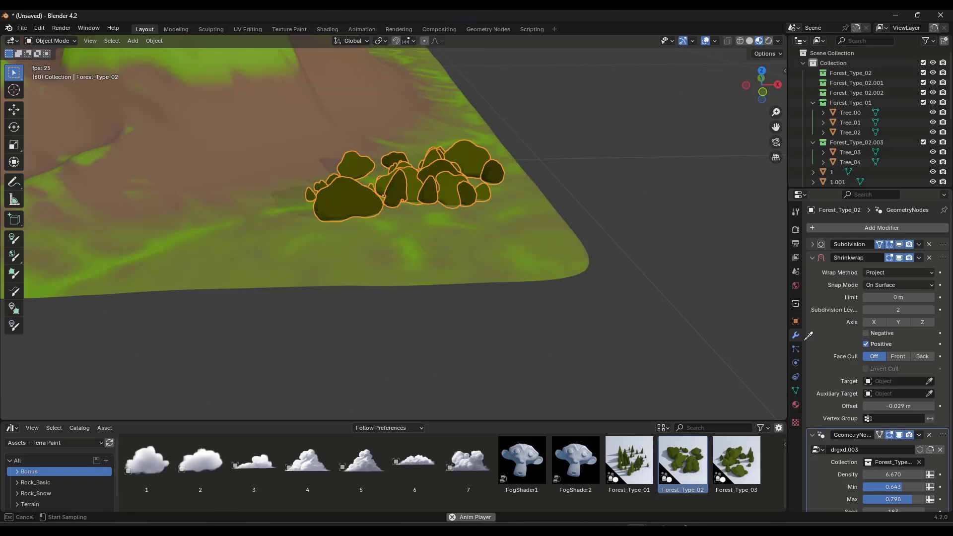
{"action": "left_click", "coordinate": [303, 127]}
Move the forest toward the foot of the mountain.
{"action": "middle_click_drag", "start_coordinate": [352, 179], "coordinate": [387, 179]}
{"action": "scroll", "coordinate": [387, 179], "scroll_direction": "down", "scroll_amount": 2}
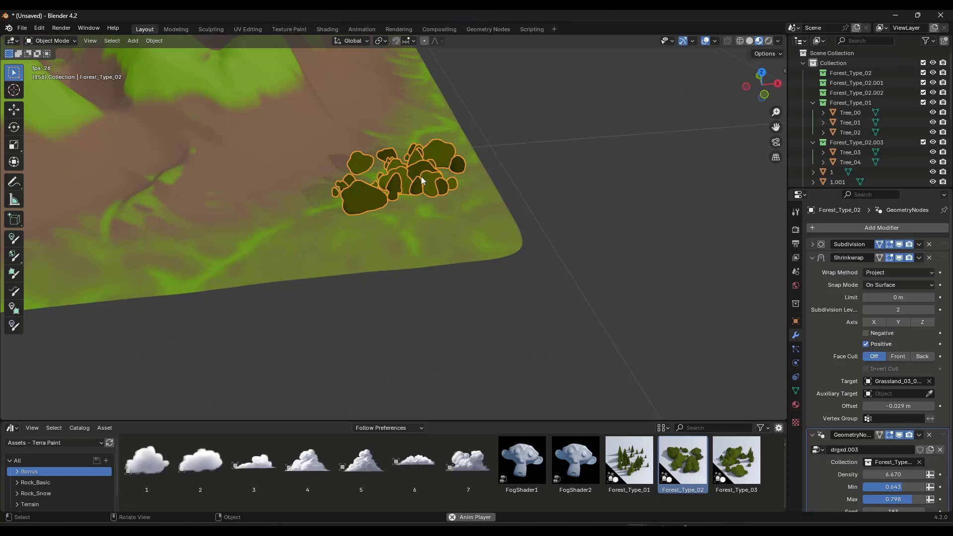
{"action": "key", "text": "g"}
{"action": "left_click", "coordinate": [396, 135]}
In Edit Mode, stretch the opposite side of the forest's base mesh horizontally along the mountain's foot with Z locked.
{"action": "key", "text": "Tab"}
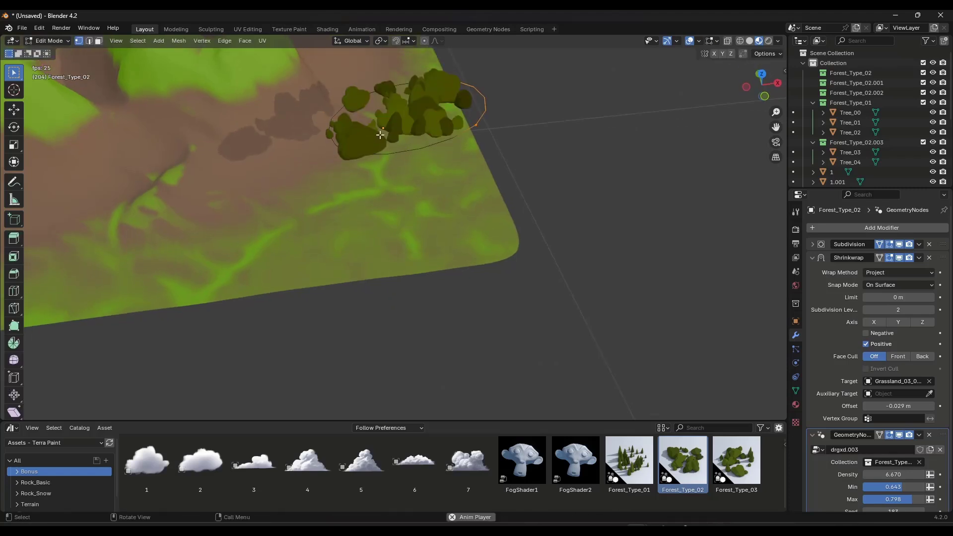
{"action": "middle_click_drag", "start_coordinate": [385, 182], "coordinate": [318, 149]}
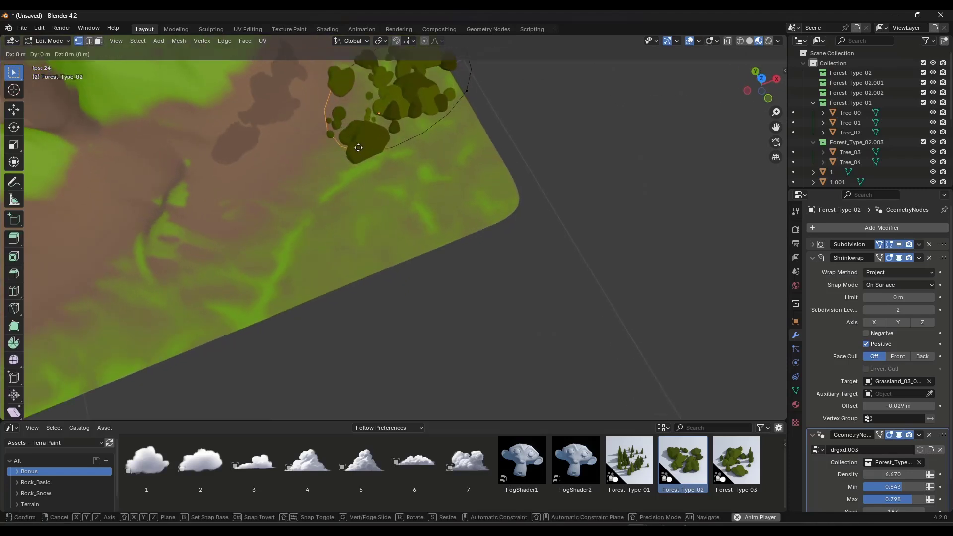
{"action": "key", "text": "g"}
{"action": "key", "text": "shift+z"}
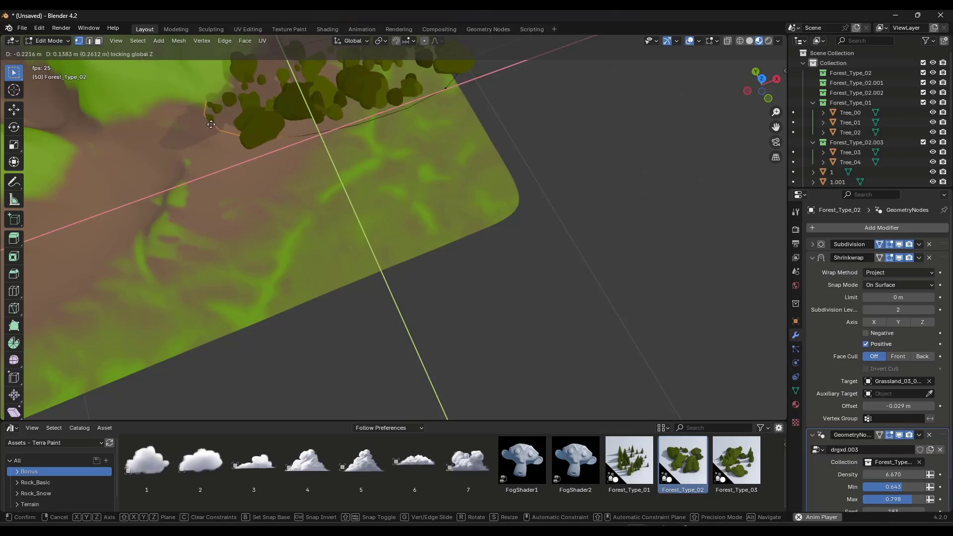
{"action": "left_click", "coordinate": [343, 211]}
{"action": "scroll", "coordinate": [342, 210], "scroll_direction": "down", "scroll_amount": 4}
{"action": "middle_click_drag", "start_coordinate": [342, 211], "coordinate": [348, 164]}
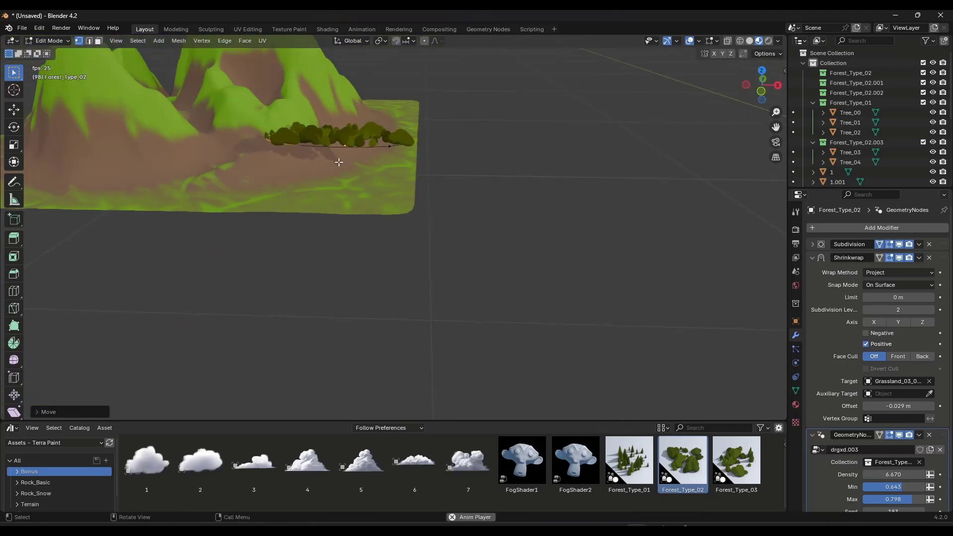
{"action": "key", "text": "Tab"}
Lower the forest along the Z axis onto the terrain.
{"action": "key", "text": "g"}
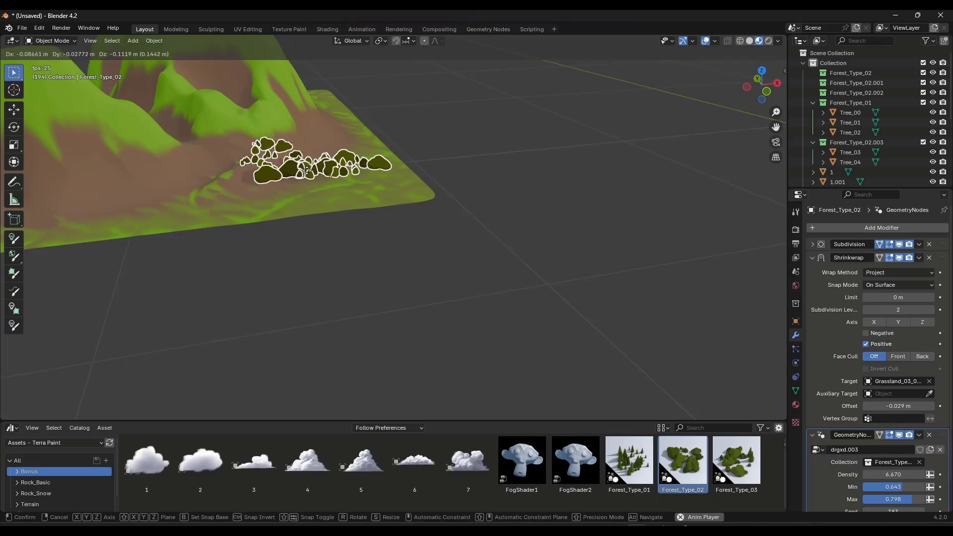
{"action": "key", "text": "z"}
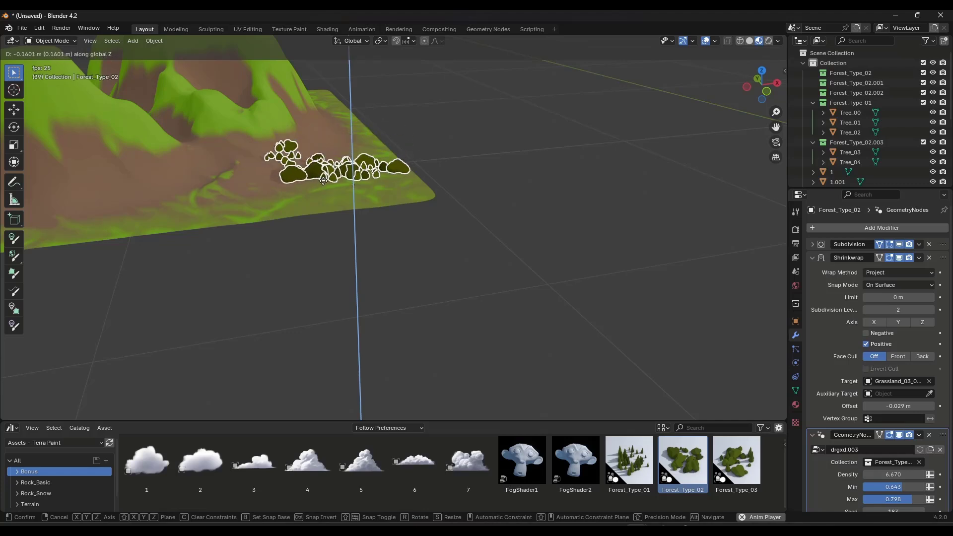
{"action": "left_click", "coordinate": [320, 176]}
Set the forest's Geometry Nodes Density to 18.060, Max to 0.838 and Seed to 283.
{"action": "scroll", "coordinate": [313, 172], "scroll_direction": "up", "scroll_amount": 3}
{"action": "middle_click_drag", "start_coordinate": [303, 167], "coordinate": [387, 179]}
{"action": "scroll", "coordinate": [827, 319], "scroll_direction": "down", "scroll_amount": 2}
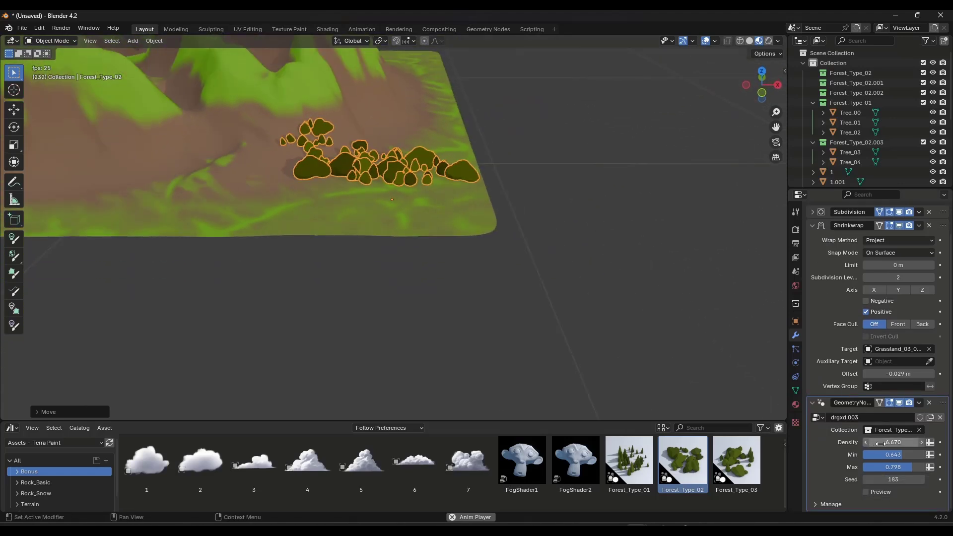
{"action": "left_click_drag", "start_coordinate": [893, 441], "coordinate": [912, 442]}
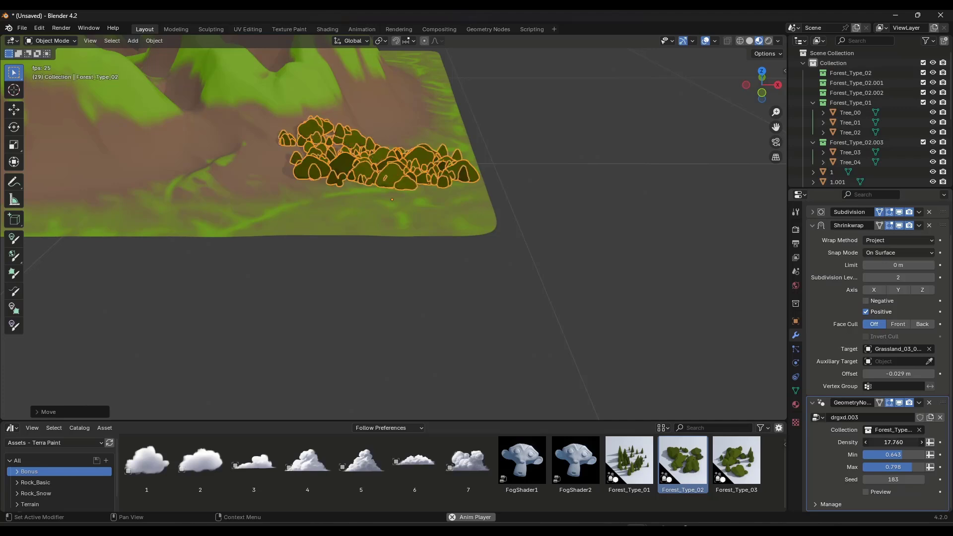
{"action": "left_click_drag", "start_coordinate": [877, 480], "coordinate": [898, 467]}
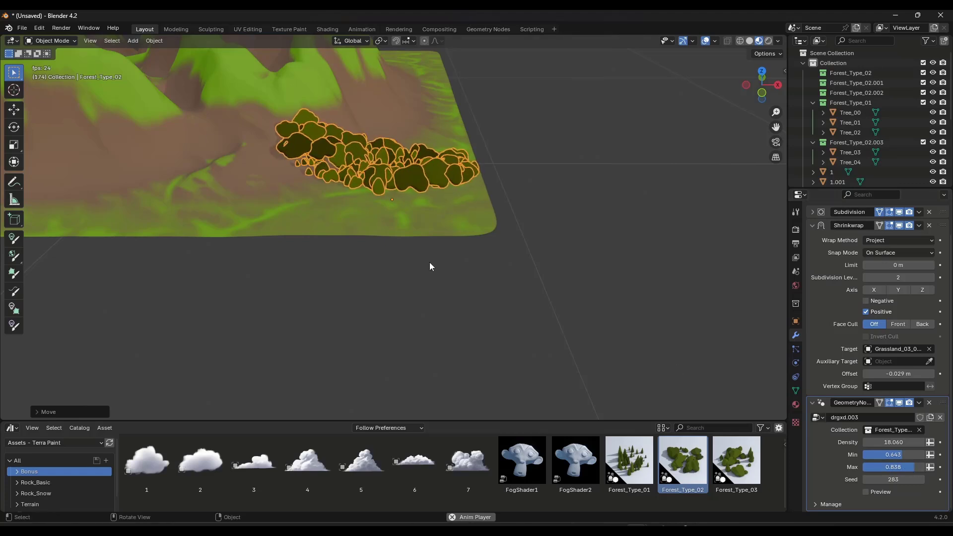
Examine the denser forest on the terrain from a distance, up close and from several angles.
{"action": "scroll", "coordinate": [430, 262], "scroll_direction": "down", "scroll_amount": 5}
{"action": "middle_click_drag", "start_coordinate": [375, 249], "coordinate": [431, 209]}
{"action": "scroll", "coordinate": [411, 221], "scroll_direction": "down", "scroll_amount": 3}
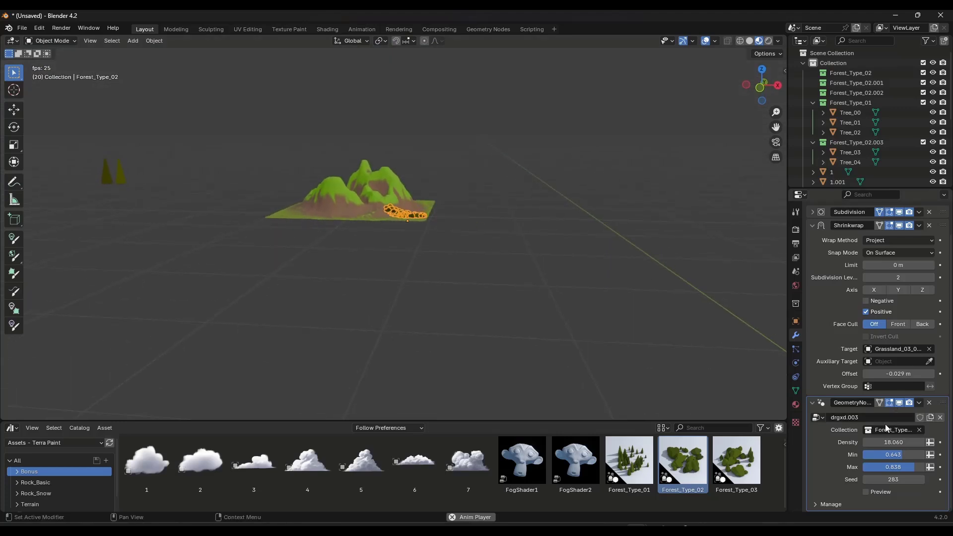
{"action": "scroll", "coordinate": [409, 210], "scroll_direction": "up", "scroll_amount": 6}
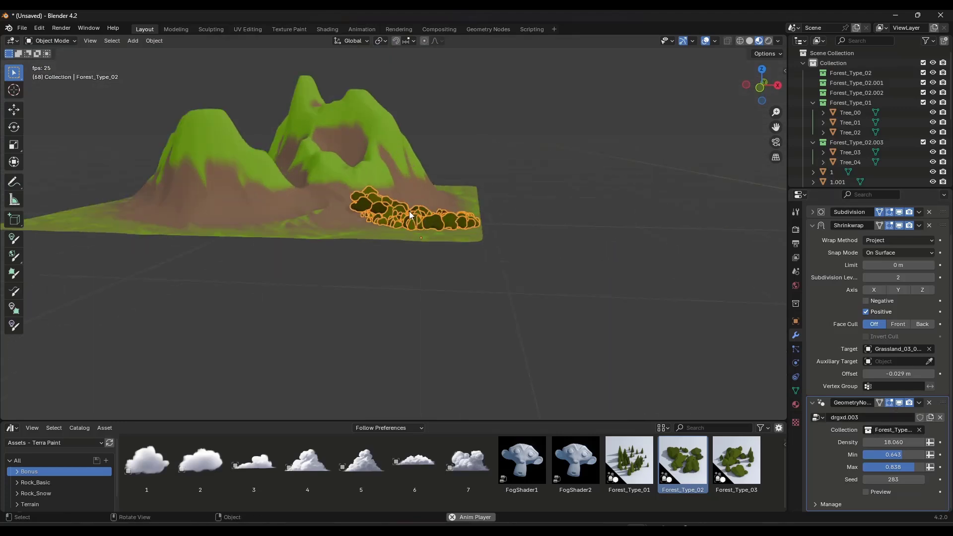
{"action": "scroll", "coordinate": [384, 210], "scroll_direction": "up", "scroll_amount": 2}
{"action": "scroll", "coordinate": [384, 210], "scroll_direction": "up", "scroll_amount": 2}
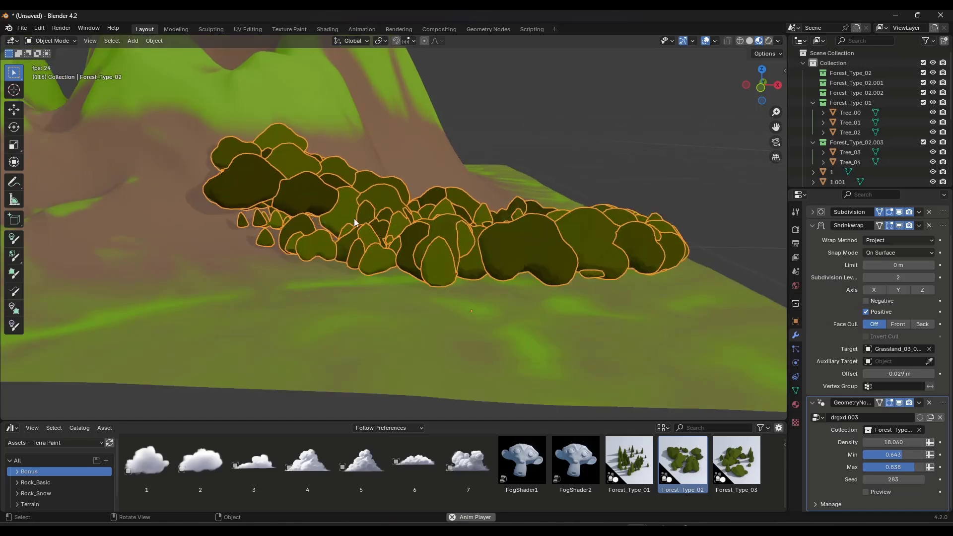
{"action": "mouse_move", "coordinate": [353, 219]}
{"action": "middle_mouse_down"}
{"action": "mouse_move", "coordinate": [433, 207]}
{"action": "mouse_move", "coordinate": [367, 217]}
{"action": "middle_mouse_up"}
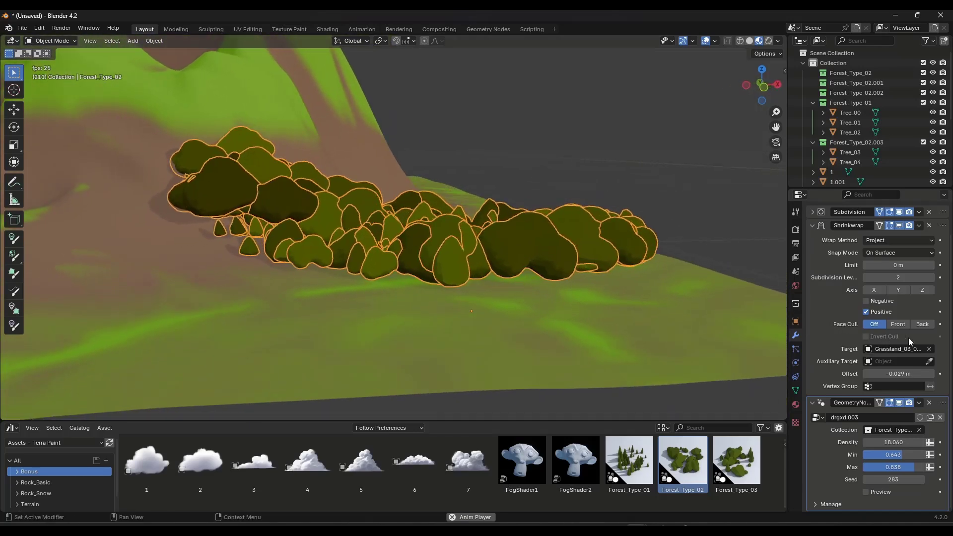
{"action": "middle_click_drag", "start_coordinate": [477, 178], "coordinate": [397, 253]}
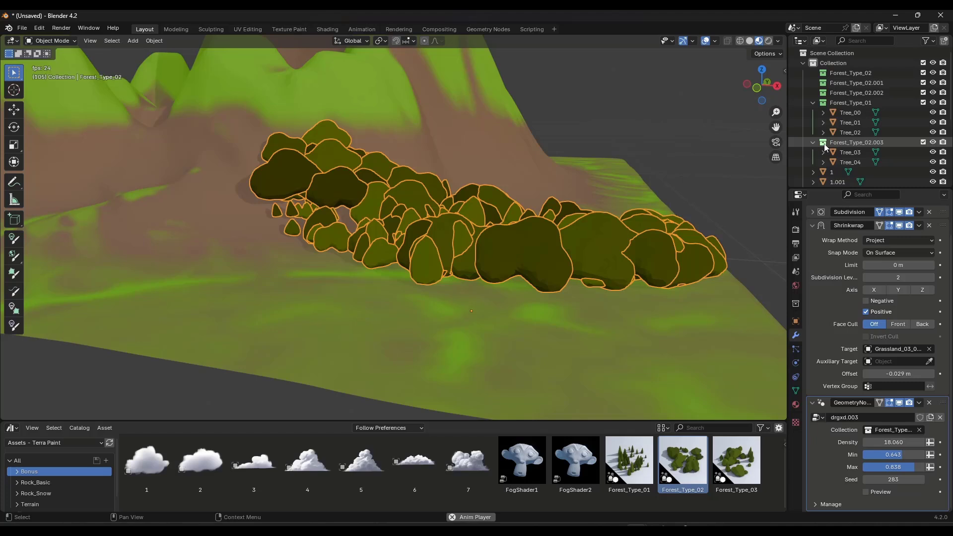
Make Forest_Type_01 the active collection and add the Rock_01_03 asset from the Rock_Basic catalog to the scene.
{"action": "left_click", "coordinate": [895, 431]}
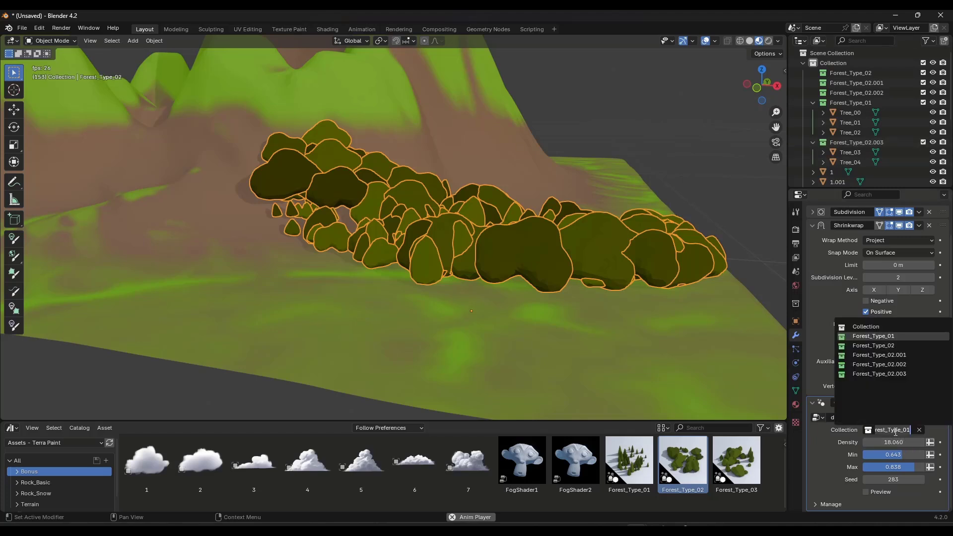
{"action": "left_click", "coordinate": [843, 105]}
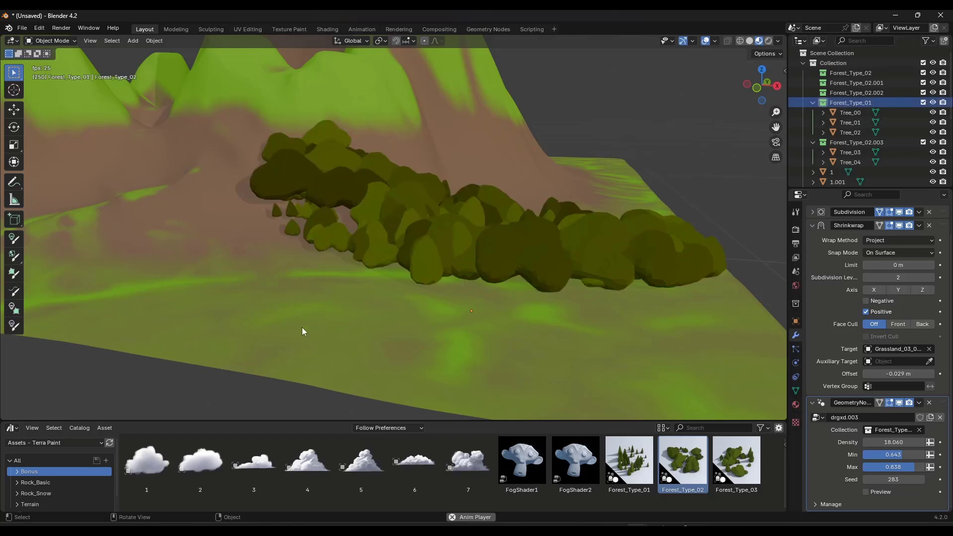
{"action": "left_click", "coordinate": [32, 485]}
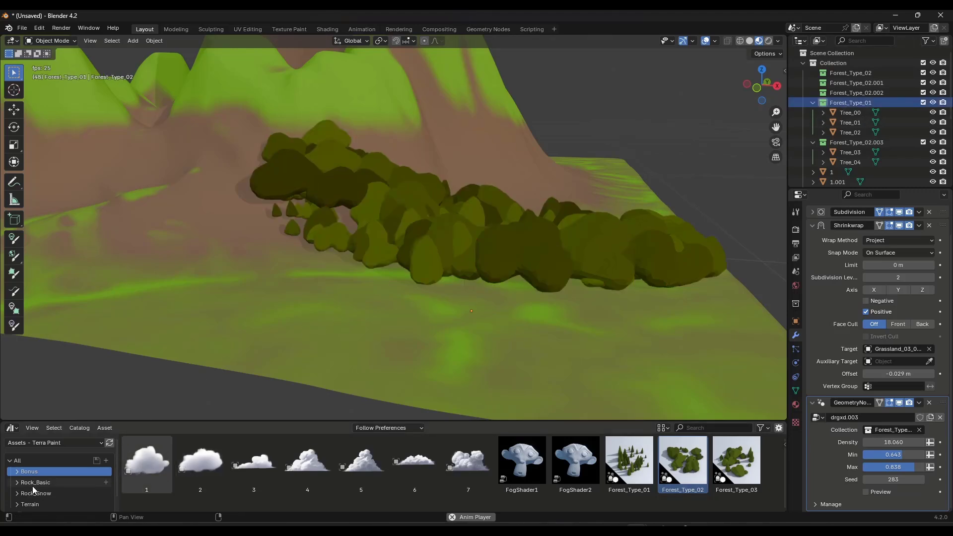
{"action": "left_click", "coordinate": [240, 464]}
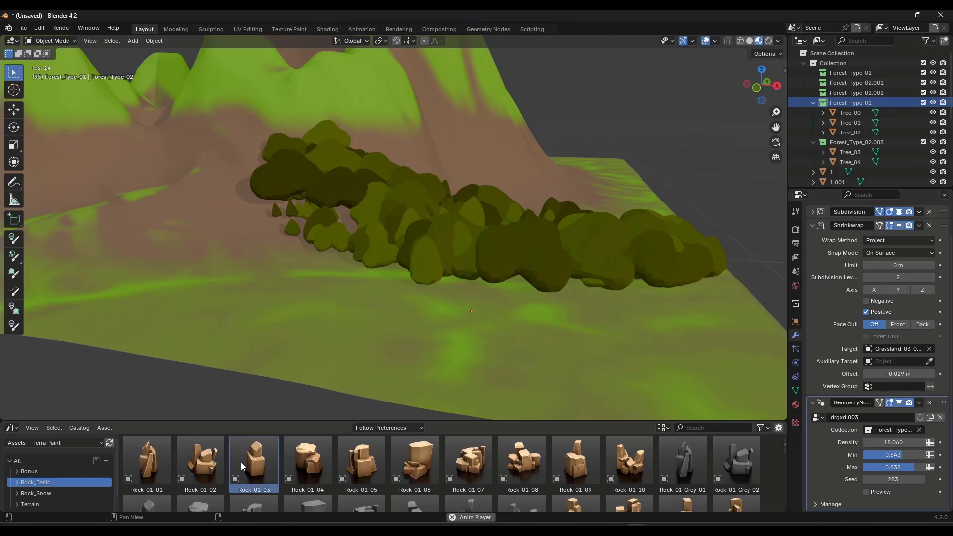
{"action": "left_click_drag", "start_coordinate": [242, 467], "coordinate": [698, 207]}
Scale Rock_01_03 down to a small rock beside the terrain and apply its object transform.
{"action": "key", "text": "s"}
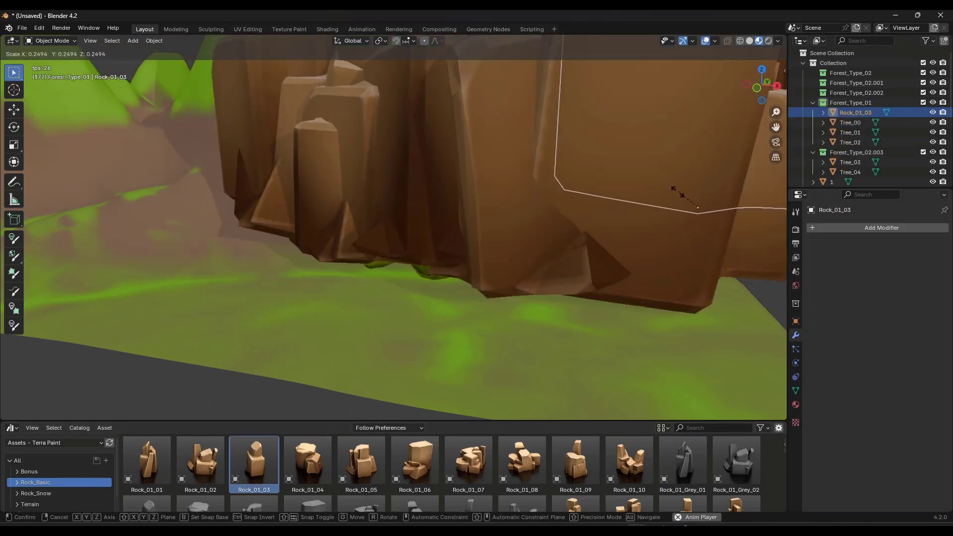
{"action": "scroll", "coordinate": [695, 181], "scroll_direction": "down", "scroll_amount": 8, "text": "alt"}
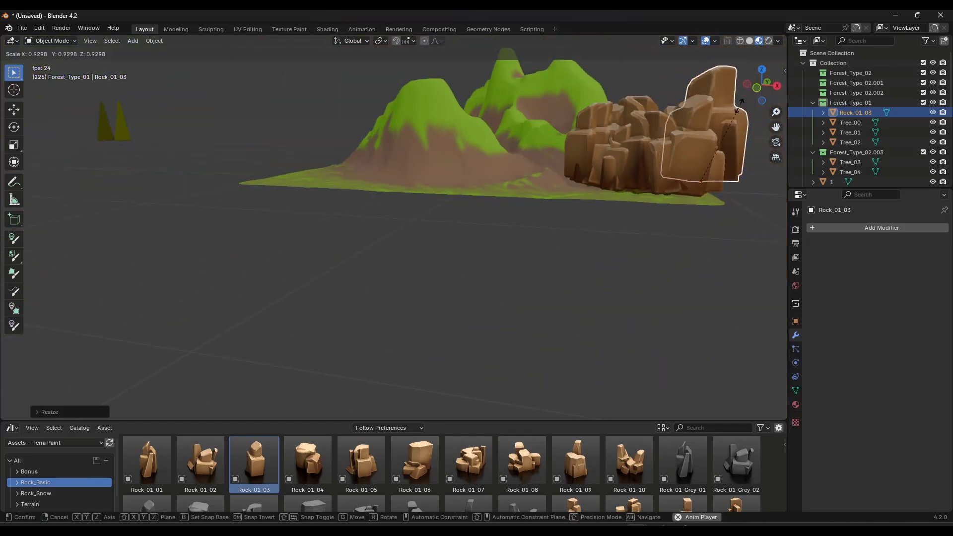
{"action": "middle_click_drag", "start_coordinate": [730, 151], "coordinate": [627, 149], "text": "alt"}
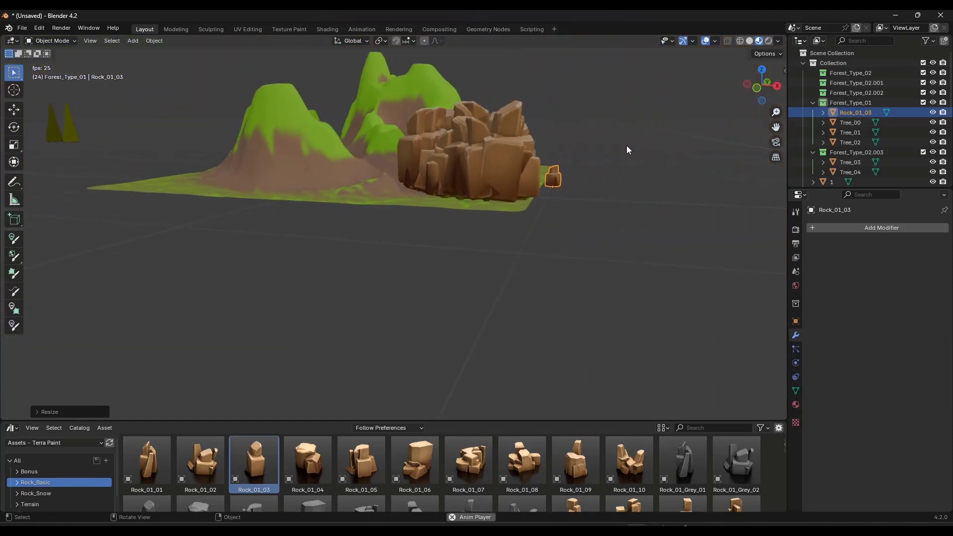
{"action": "left_click", "coordinate": [580, 172]}
{"action": "left_click", "coordinate": [154, 40]}
{"action": "mouse_move", "coordinate": [169, 94]}
{"action": "left_click", "coordinate": [278, 133]}
{"action": "scroll", "coordinate": [503, 166], "scroll_direction": "up", "scroll_amount": 6}
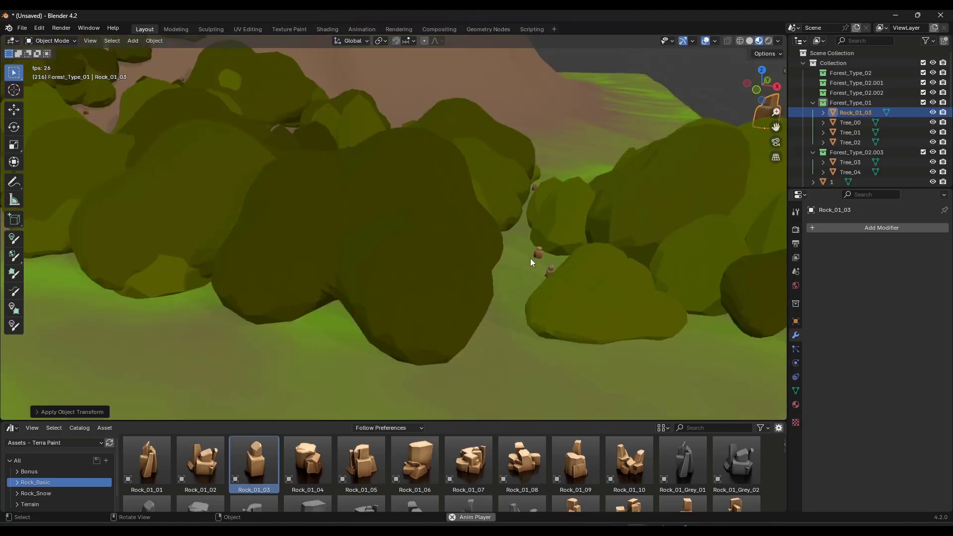
Enlarge Rock_01_03 for bigger scattered rocks in the forest and reapply its object transform.
{"action": "key", "text": "s"}
{"action": "left_click", "coordinate": [687, 103]}
{"action": "left_click", "coordinate": [152, 41]}
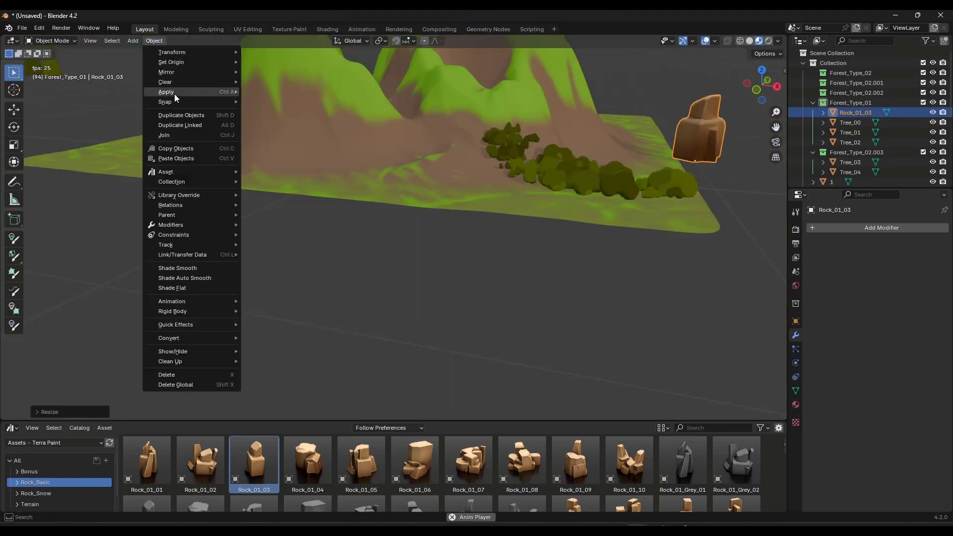
{"action": "mouse_move", "coordinate": [174, 92]}
{"action": "left_click", "coordinate": [278, 132]}
{"action": "scroll", "coordinate": [657, 185], "scroll_direction": "up", "scroll_amount": 5}
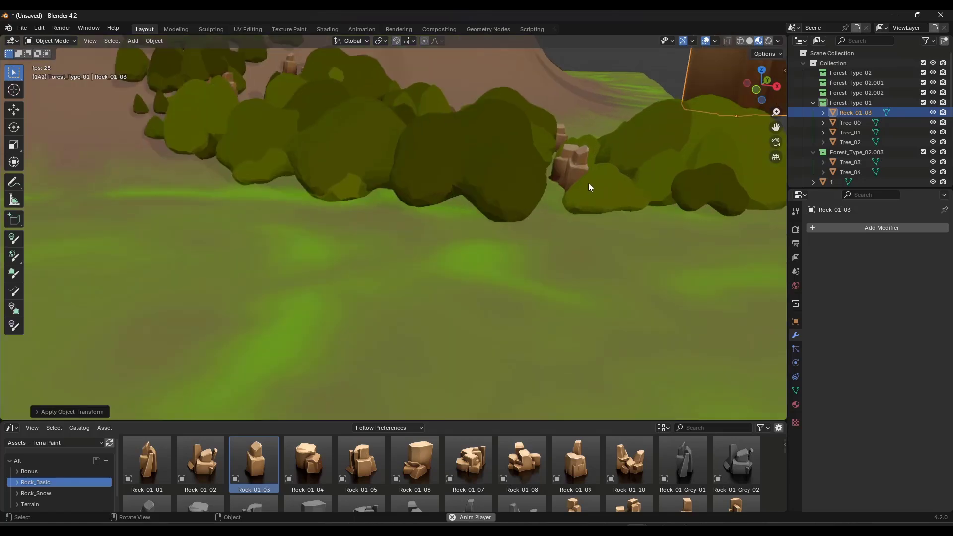
Examine the rocks mixed into the forest and the forest's modifiers, and inspect the terrain from another side.
{"action": "left_click", "coordinate": [587, 185]}
{"action": "middle_click_drag", "start_coordinate": [584, 184], "coordinate": [522, 95]}
{"action": "scroll", "coordinate": [453, 155], "scroll_direction": "down", "scroll_amount": 3}
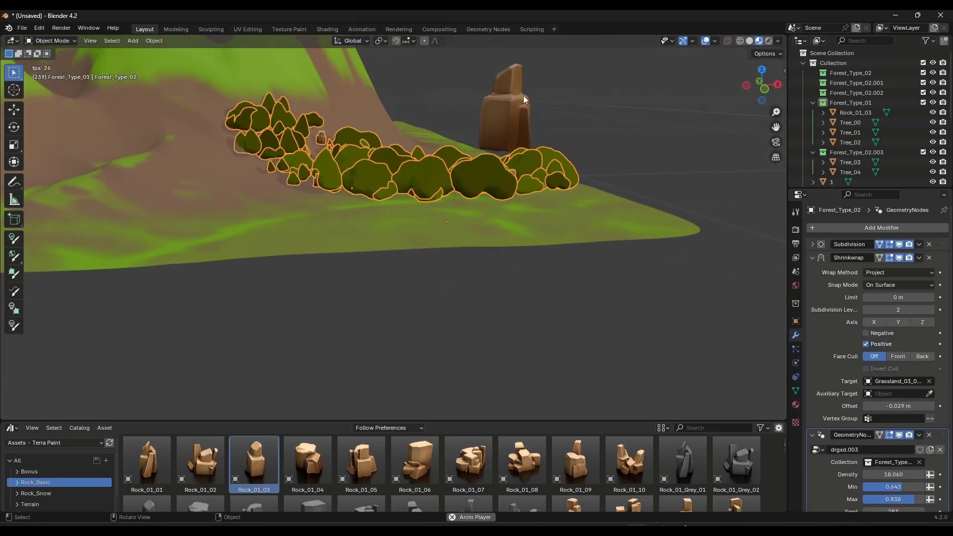
{"action": "middle_click_drag", "start_coordinate": [405, 187], "coordinate": [446, 139]}
{"action": "middle_click_drag", "start_coordinate": [895, 439], "coordinate": [900, 406]}
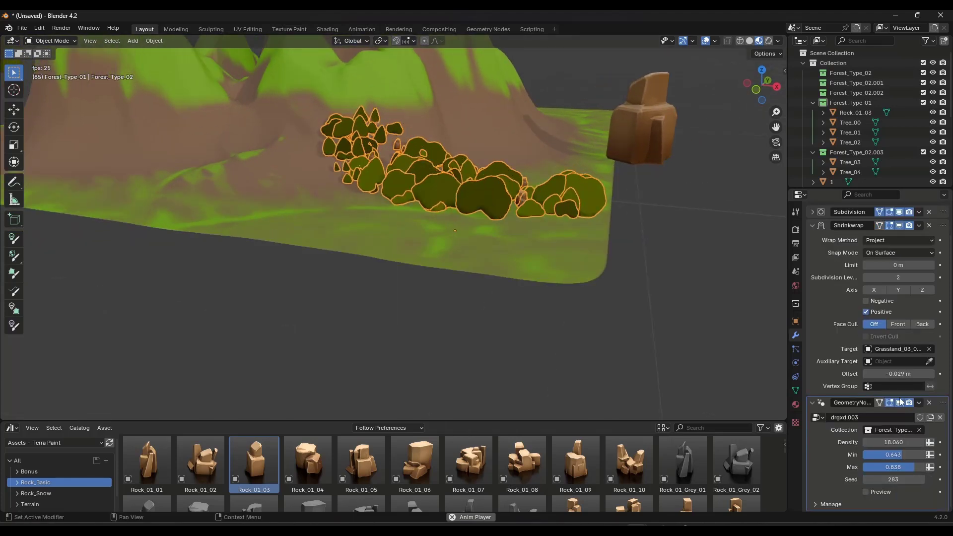
{"action": "scroll", "coordinate": [515, 258], "scroll_direction": "down", "scroll_amount": 3}
{"action": "left_click", "coordinate": [370, 183]}
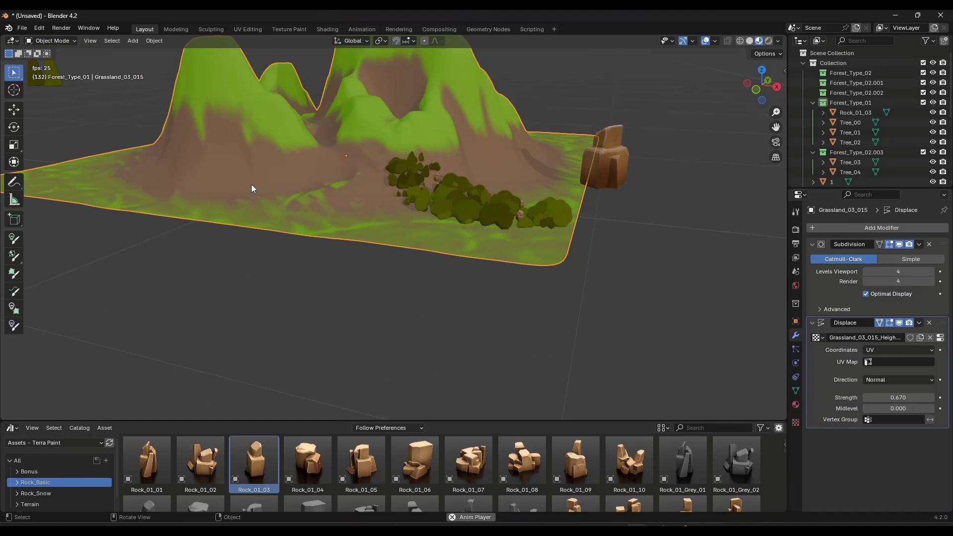
{"action": "middle_click_drag", "start_coordinate": [251, 188], "coordinate": [305, 284]}
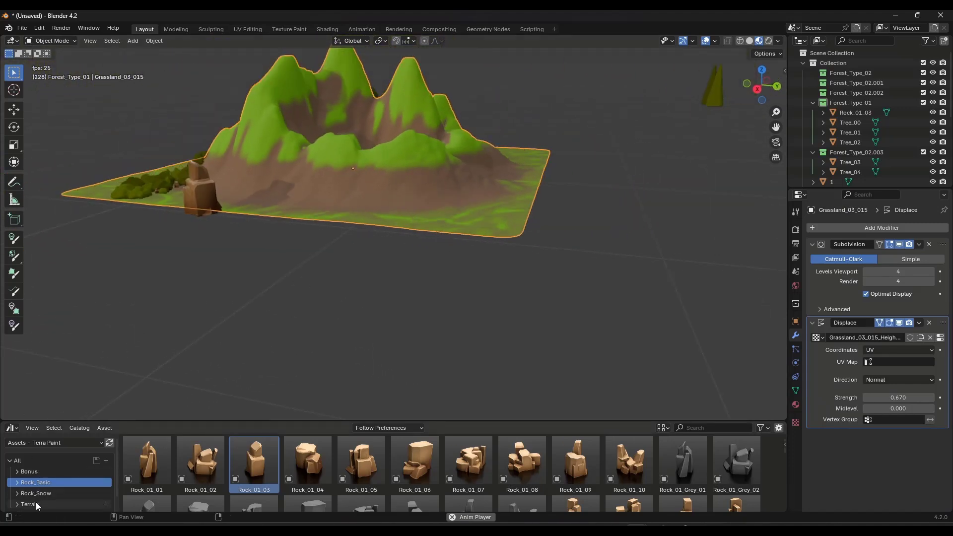
Add the Forest_Type_01 asset from the Bonus catalog and scale it down to a small grove at the terrain's corner.
{"action": "left_click", "coordinate": [27, 472]}
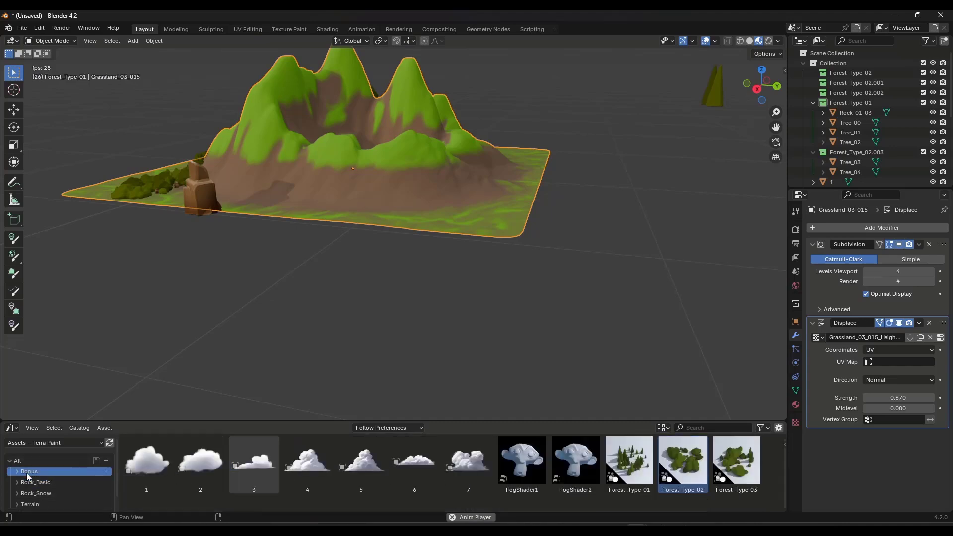
{"action": "left_click_drag", "start_coordinate": [624, 462], "coordinate": [489, 220]}
{"action": "middle_click_drag", "start_coordinate": [525, 215], "coordinate": [644, 189]}
{"action": "key", "text": "s"}
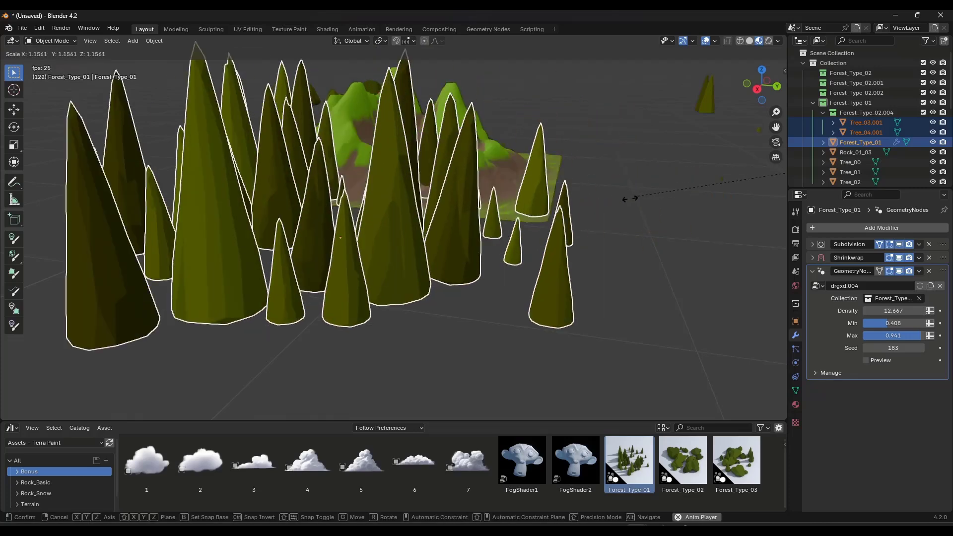
{"action": "left_click", "coordinate": [554, 206]}
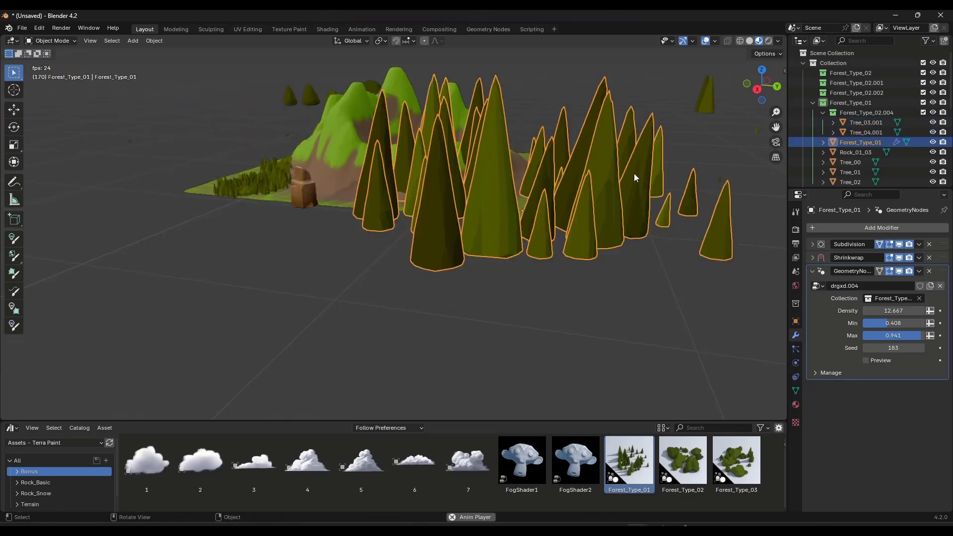
{"action": "key", "text": "s"}
{"action": "left_click", "coordinate": [537, 209]}
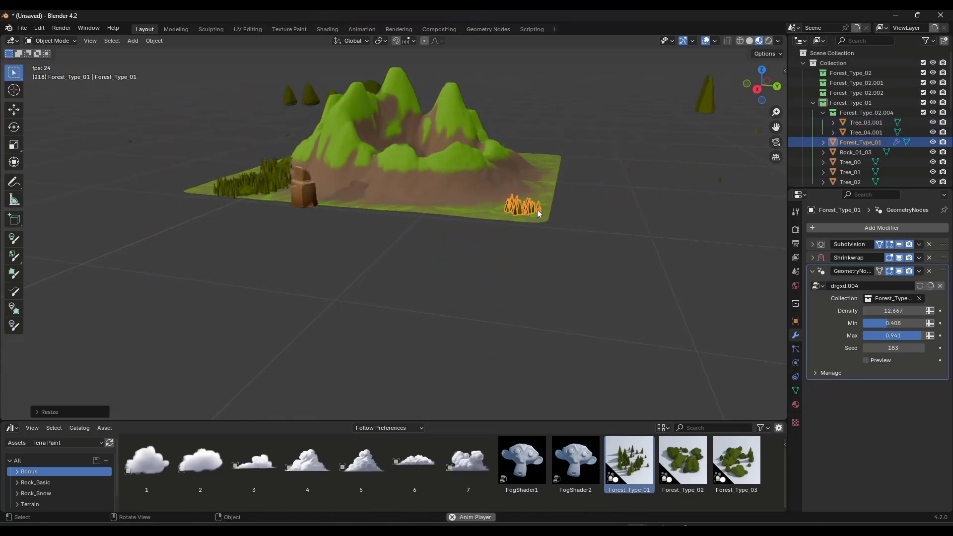
Move the new conifer grove horizontally to the mountain's foot with Z locked.
{"action": "key", "text": "g"}
{"action": "key", "text": "shift+z"}
{"action": "left_click", "coordinate": [512, 196]}
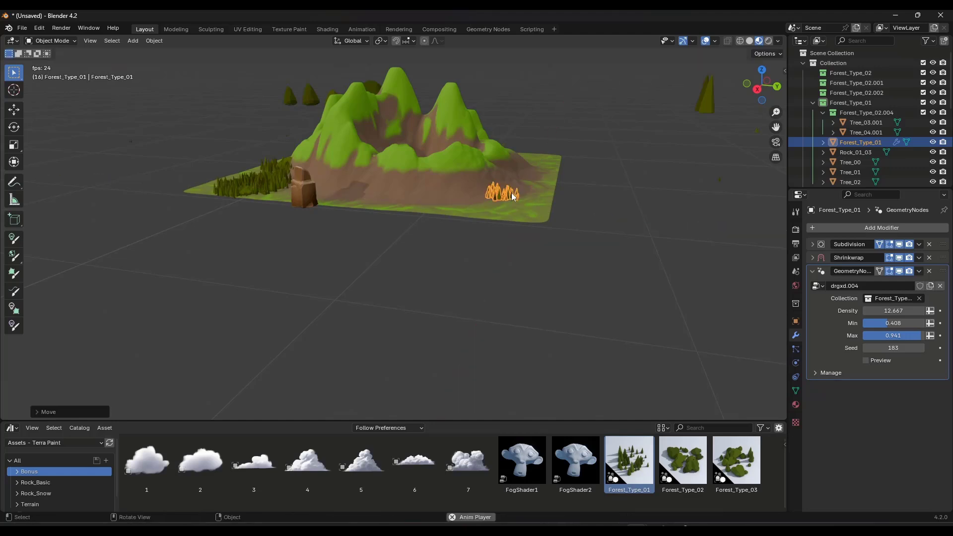
Set the Grassland_03_015 terrain as the target of the conifer grove's Shrinkwrap modifier.
{"action": "scroll", "coordinate": [476, 170], "scroll_direction": "up", "scroll_amount": 6}
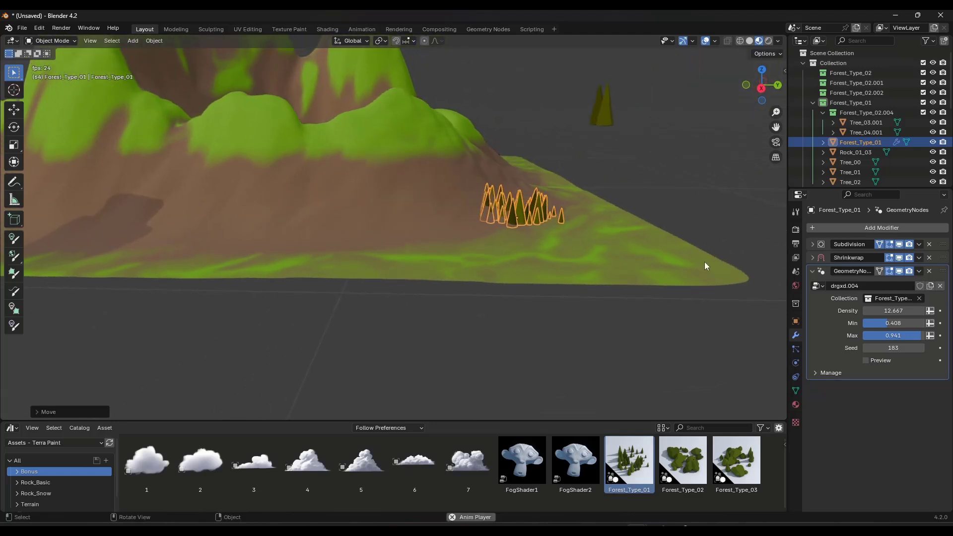
{"action": "left_click", "coordinate": [811, 258]}
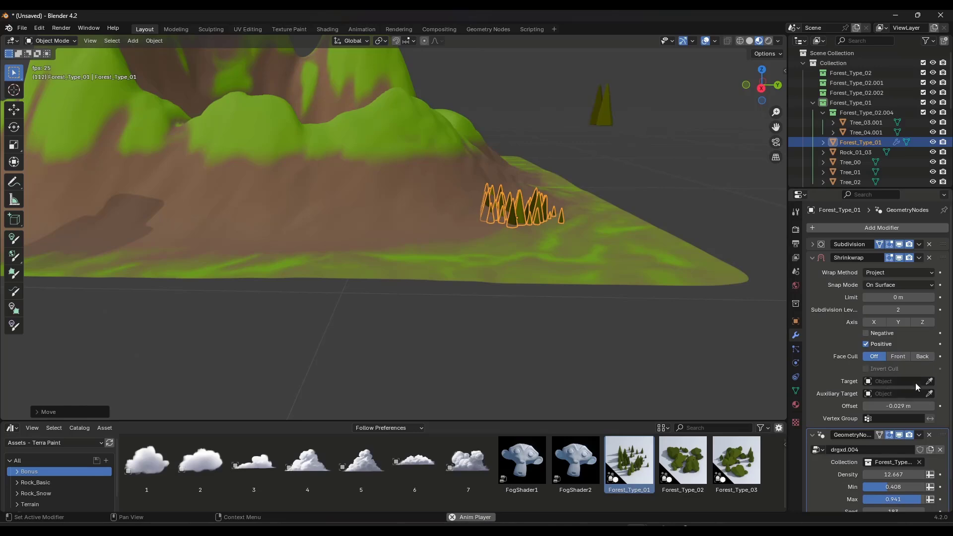
{"action": "left_click", "coordinate": [457, 207]}
{"action": "mouse_move", "coordinate": [457, 208]}
{"action": "middle_mouse_down"}
{"action": "mouse_move", "coordinate": [528, 189]}
{"action": "mouse_move", "coordinate": [548, 203]}
{"action": "mouse_move", "coordinate": [511, 190]}
{"action": "mouse_move", "coordinate": [559, 201]}
{"action": "mouse_move", "coordinate": [502, 216]}
{"action": "mouse_move", "coordinate": [567, 206]}
{"action": "mouse_move", "coordinate": [534, 207]}
{"action": "mouse_move", "coordinate": [529, 216]}
{"action": "middle_mouse_up"}
{"action": "scroll", "coordinate": [526, 220], "scroll_direction": "down", "scroll_amount": 4}
{"action": "scroll", "coordinate": [531, 218], "scroll_direction": "down", "scroll_amount": 3}
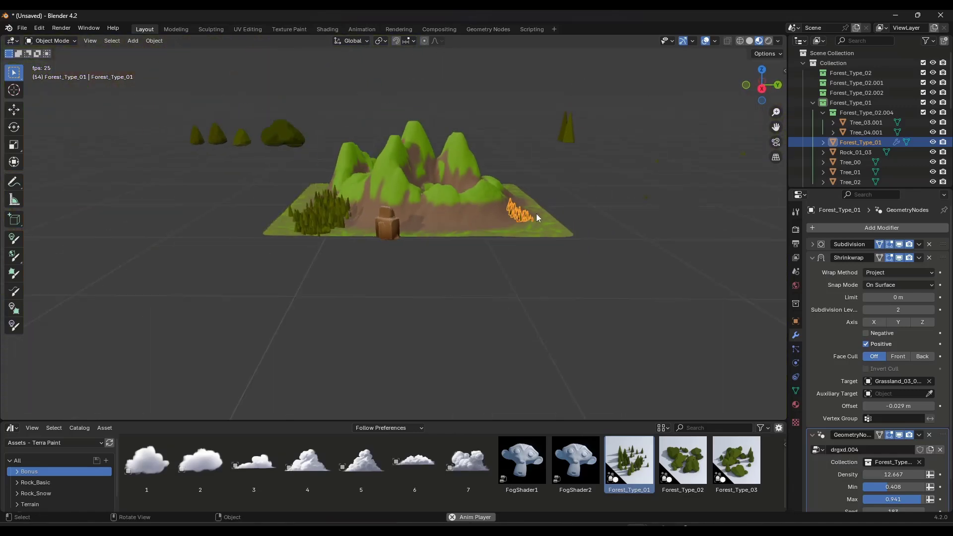
In Edit Mode, stretch one side of the conifer grove's base mesh along and up the mountain slope.
{"action": "scroll", "coordinate": [552, 219], "scroll_direction": "up", "scroll_amount": 4}
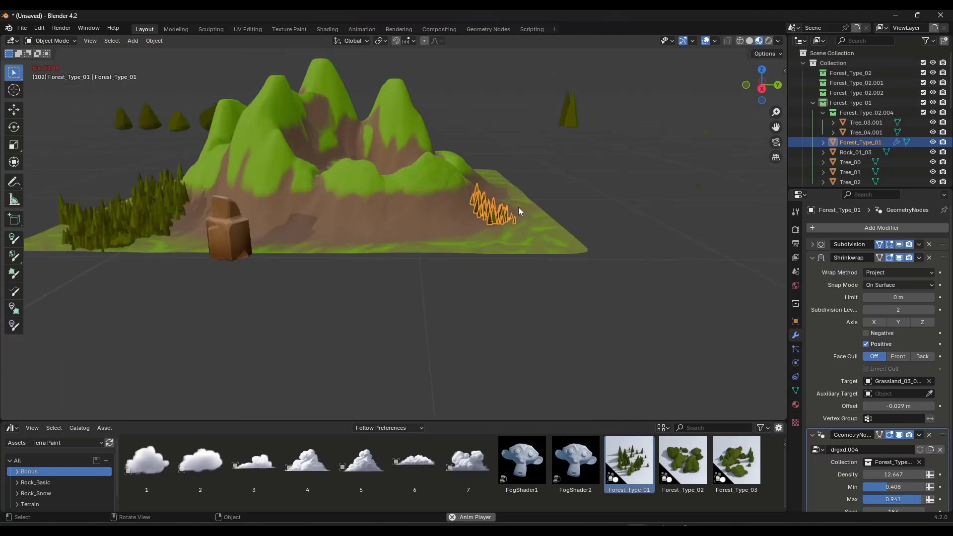
{"action": "middle_click_drag", "start_coordinate": [518, 207], "coordinate": [570, 210]}
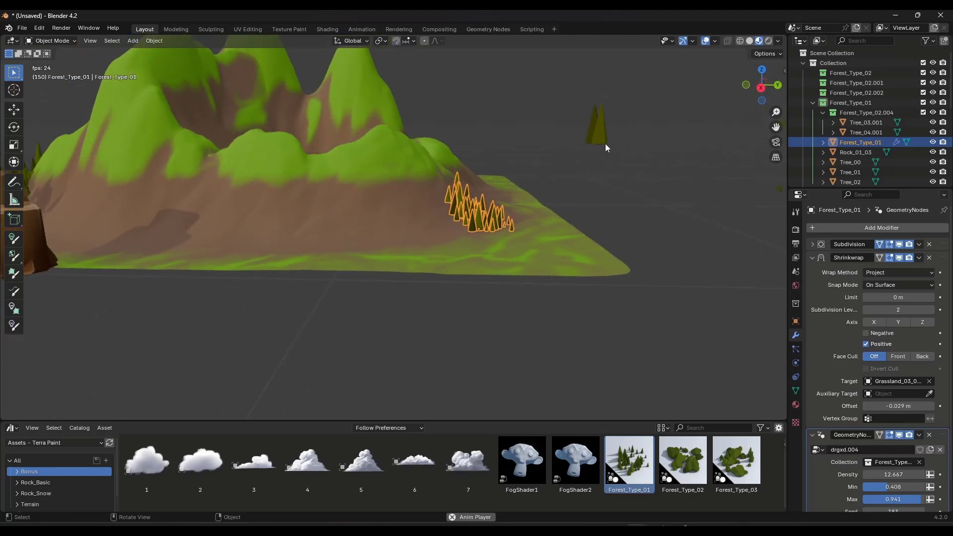
{"action": "scroll", "coordinate": [525, 219], "scroll_direction": "up", "scroll_amount": 2}
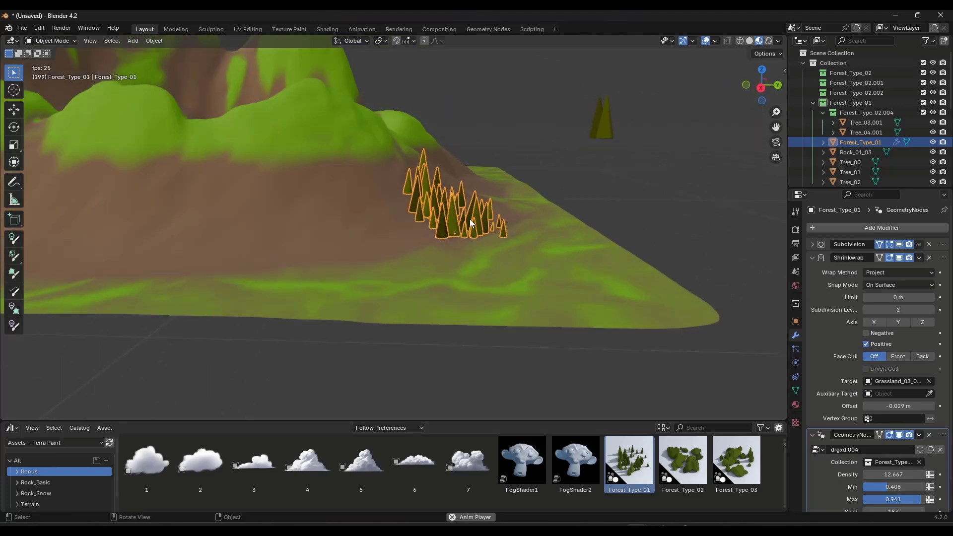
{"action": "key", "text": "Tab"}
{"action": "middle_click_drag", "start_coordinate": [472, 220], "coordinate": [412, 228]}
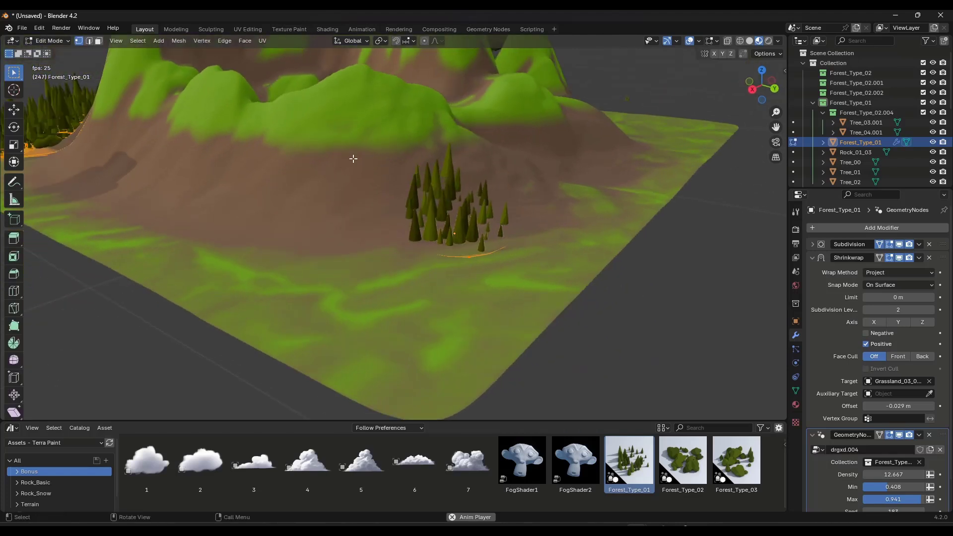
{"action": "key", "text": "g"}
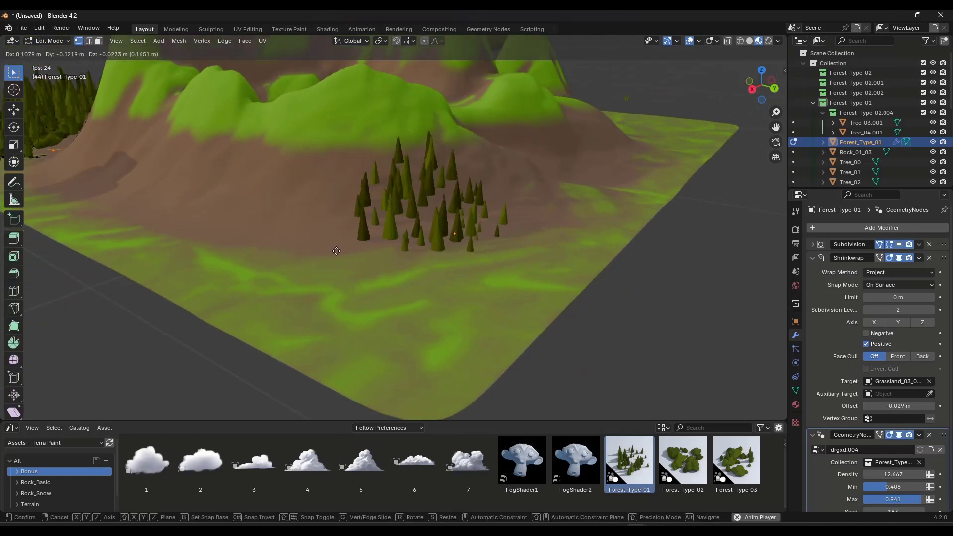
{"action": "left_click", "coordinate": [371, 259]}
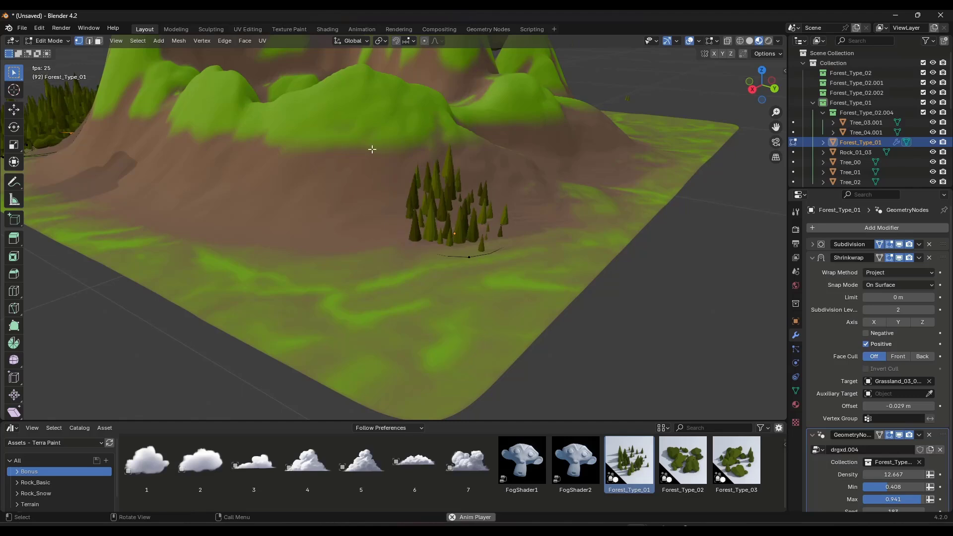
{"action": "key", "text": "g"}
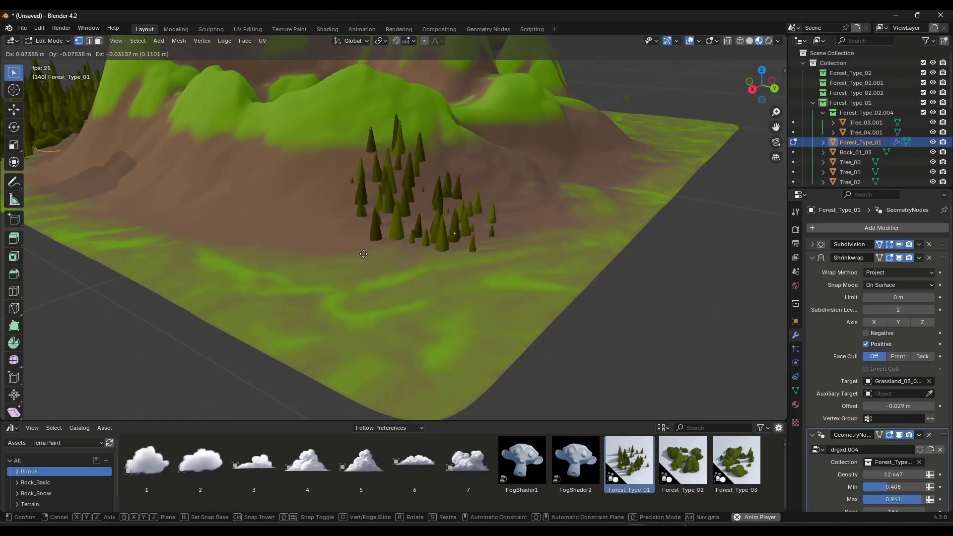
{"action": "left_click", "coordinate": [340, 231]}
{"action": "middle_click_drag", "start_coordinate": [340, 230], "coordinate": [430, 181]}
{"action": "key", "text": "Tab"}
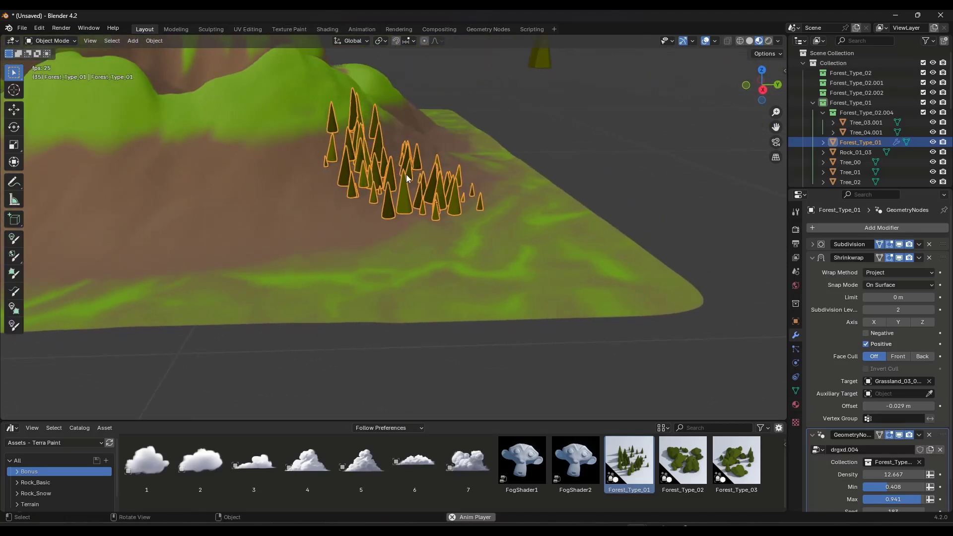
Set the conifer grove's Shrinkwrap Offset to 0.071 m and its Geometry Nodes Density to 28.687.
{"action": "left_click_drag", "start_coordinate": [898, 406], "coordinate": [923, 406]}
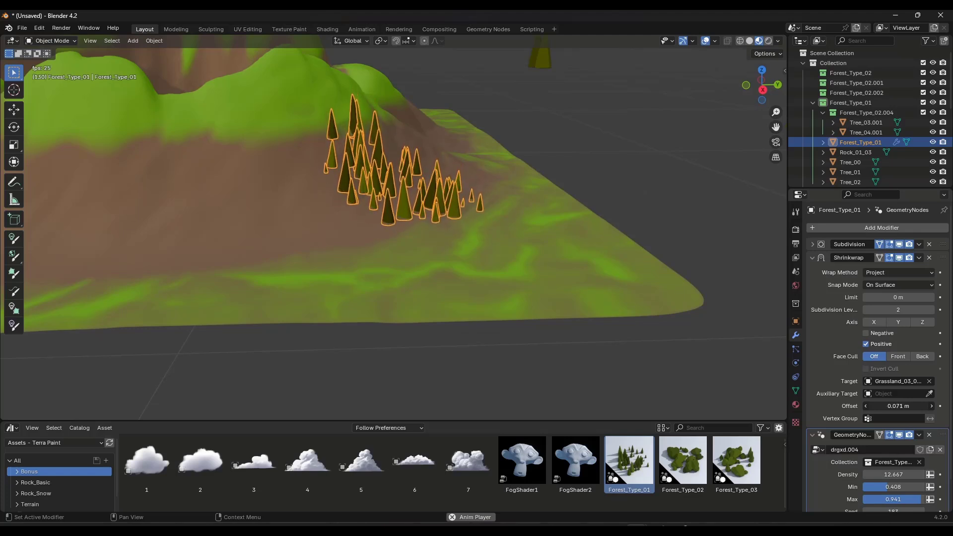
{"action": "left_click", "coordinate": [811, 257]}
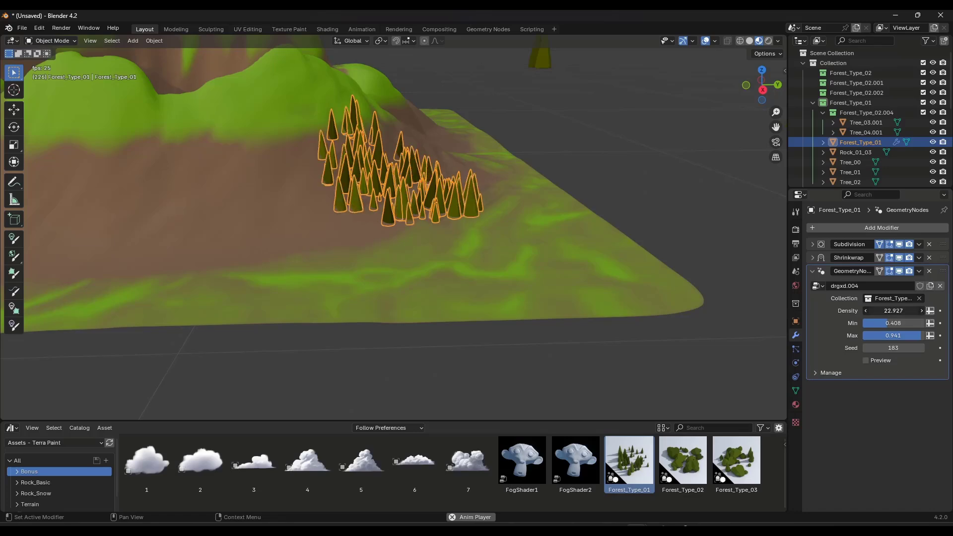
{"action": "middle_click_drag", "start_coordinate": [544, 220], "coordinate": [436, 140]}
{"action": "scroll", "coordinate": [439, 149], "scroll_direction": "up", "scroll_amount": 2}
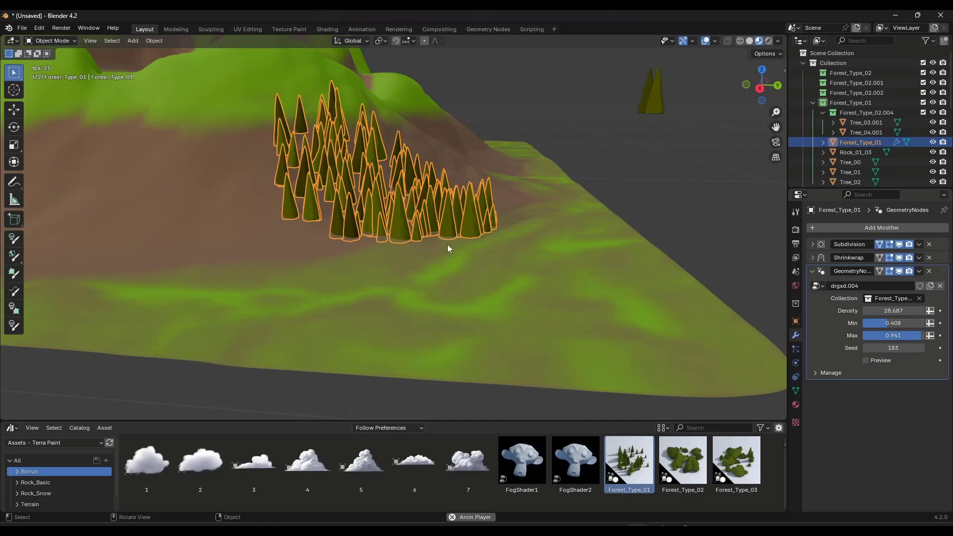